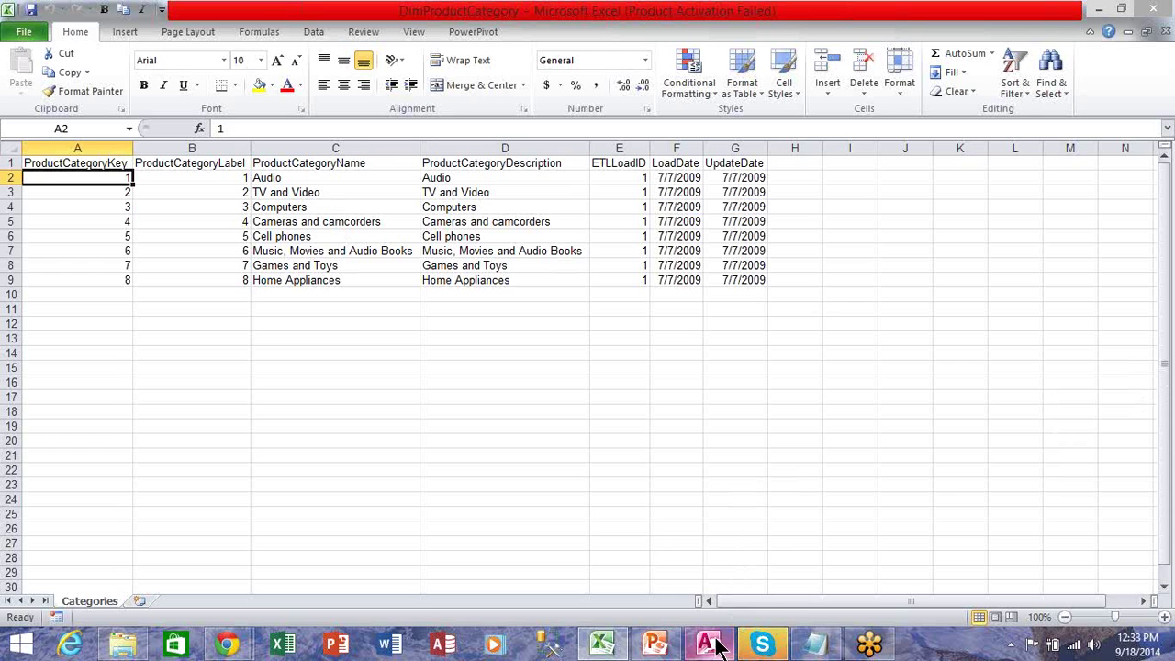
Step: Switch to the ContosoSales database in Access, open the FactSales table and go to its last record
mouse_move(717, 646)
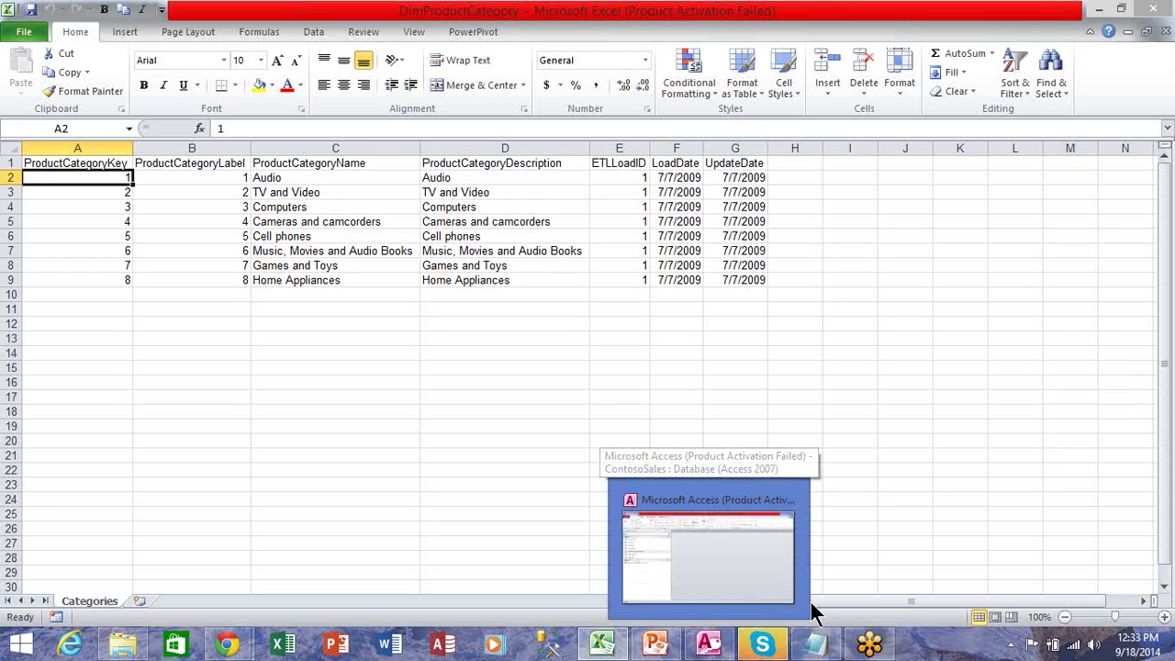
left_click(597, 384)
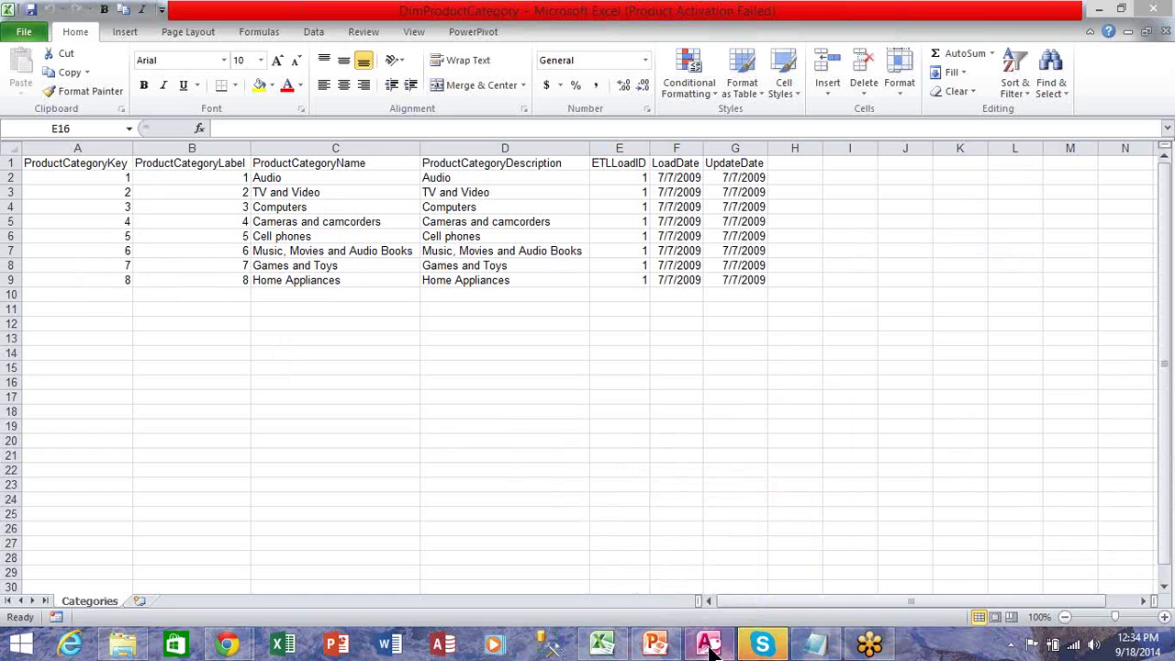
mouse_move(708, 647)
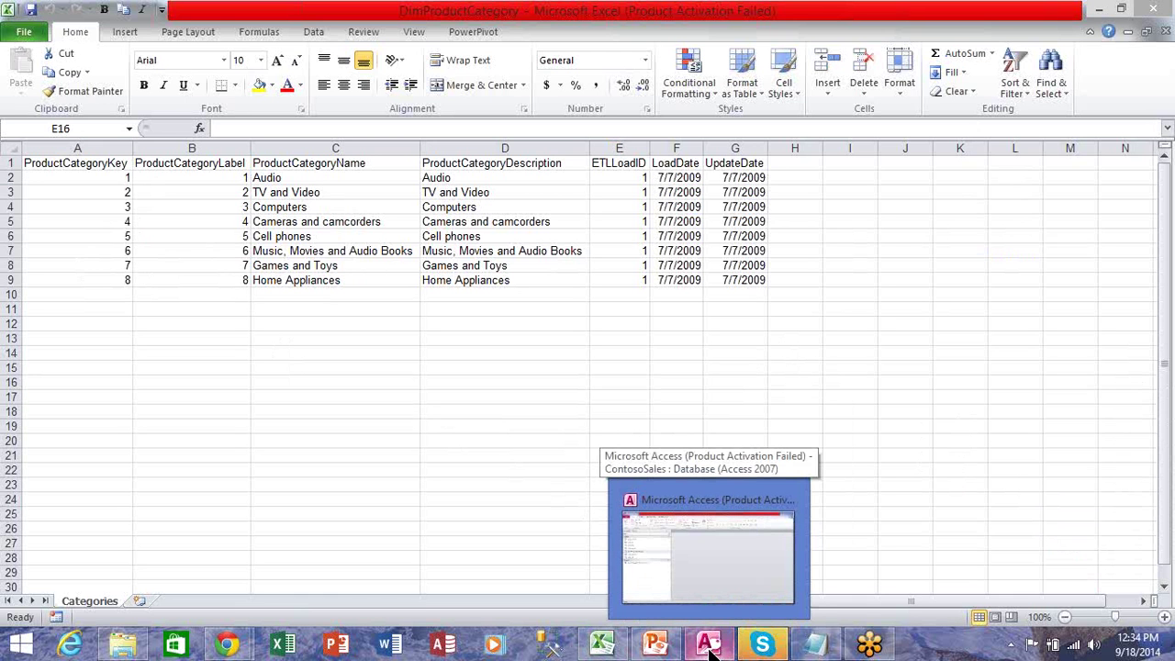
left_click(709, 647)
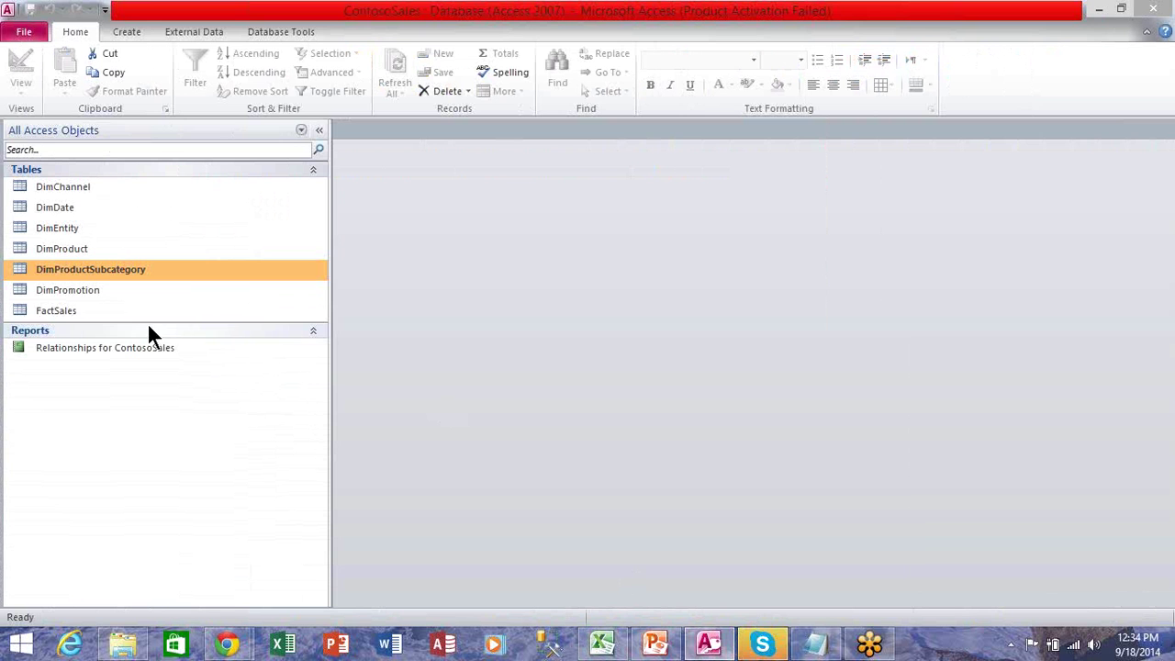
double_click(74, 310)
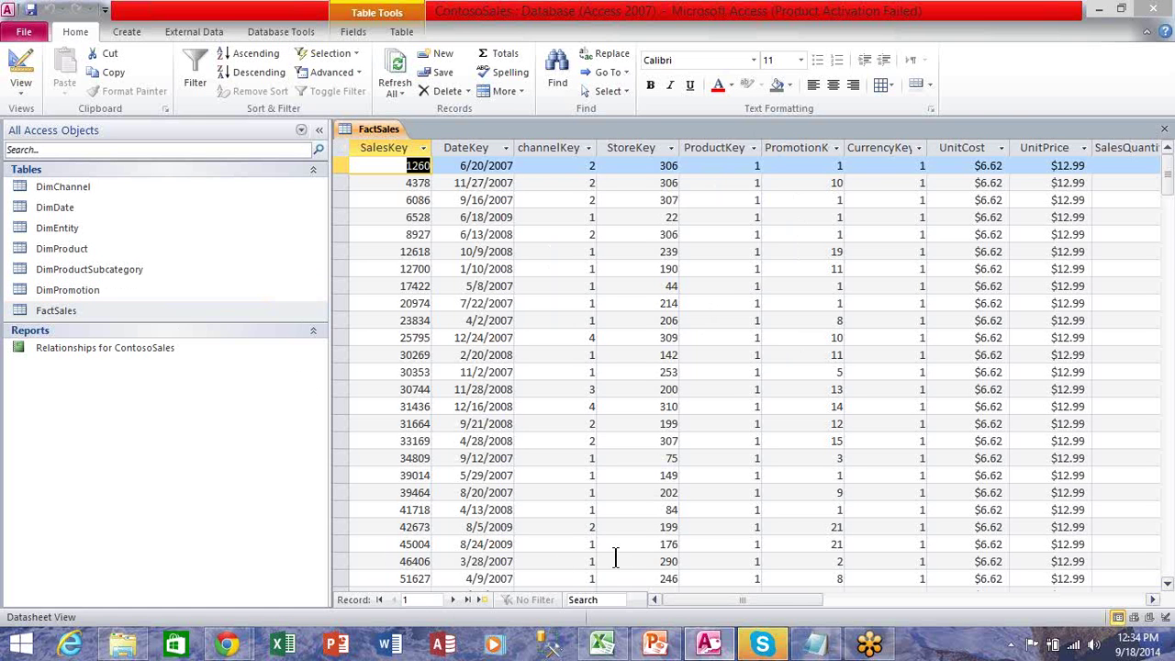
left_click(465, 597)
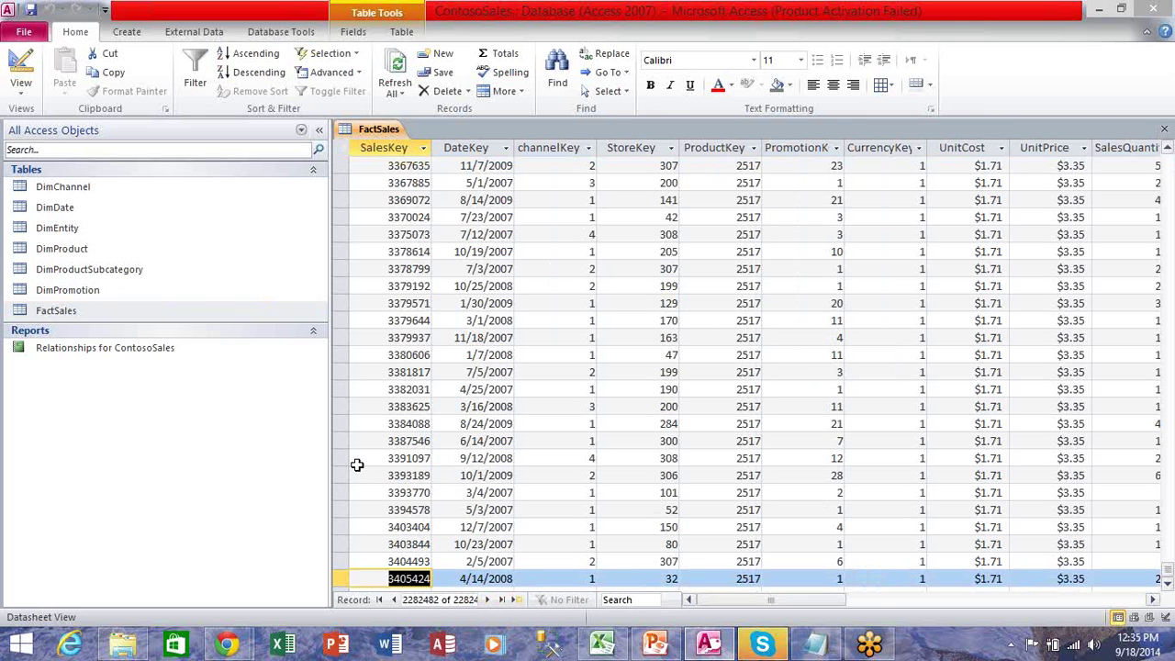
Step: Open the DimPromotion, DimProductSubcategory, DimProduct and DimChannel tables to view their records
double_click(83, 290)
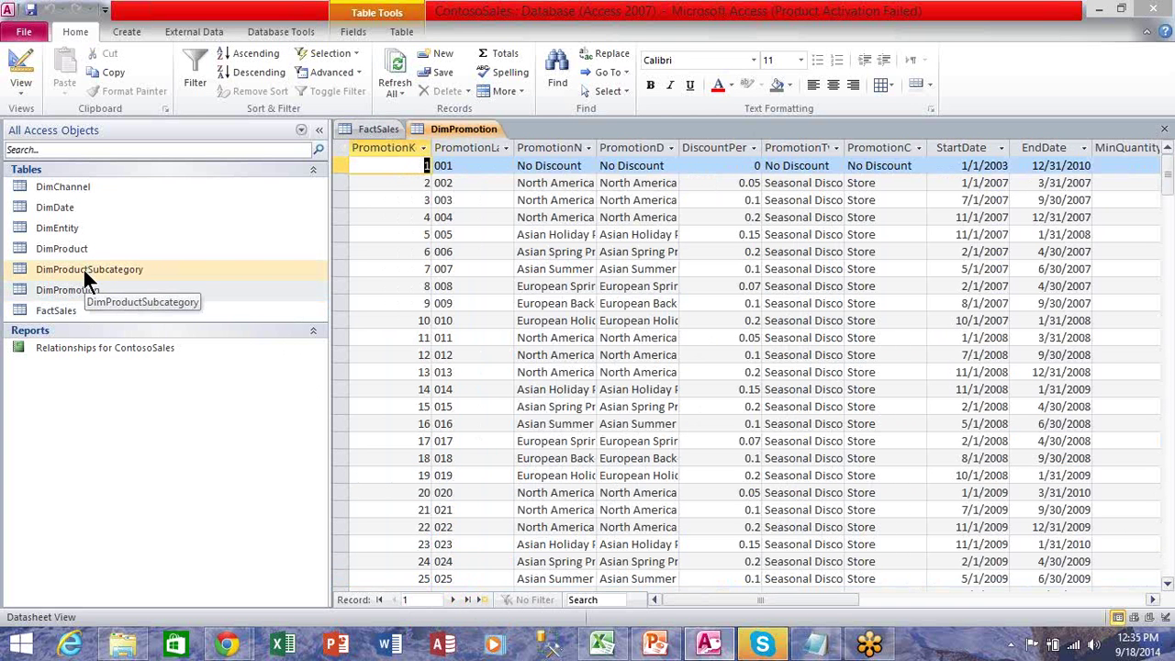
double_click(82, 269)
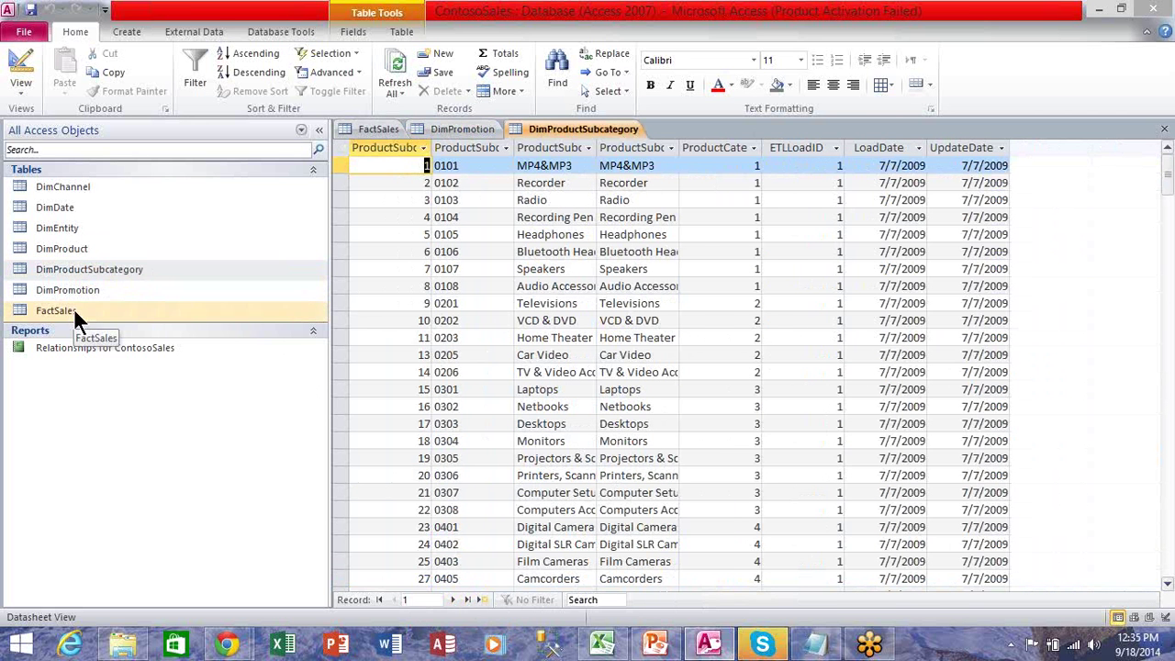
double_click(76, 249)
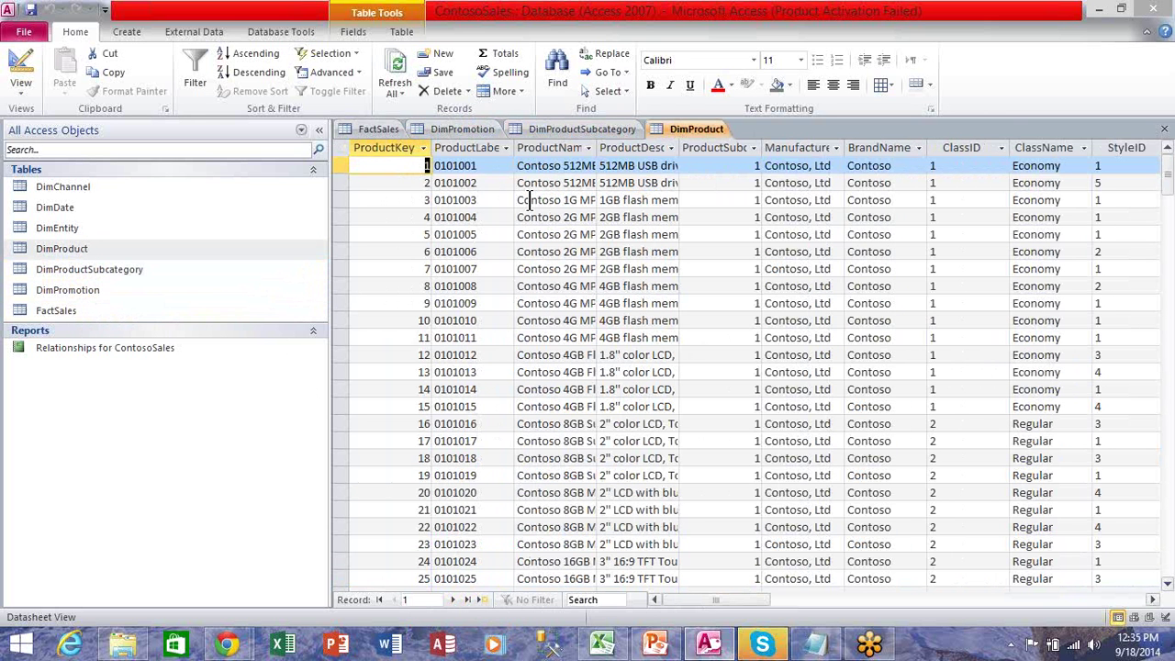
double_click(94, 186)
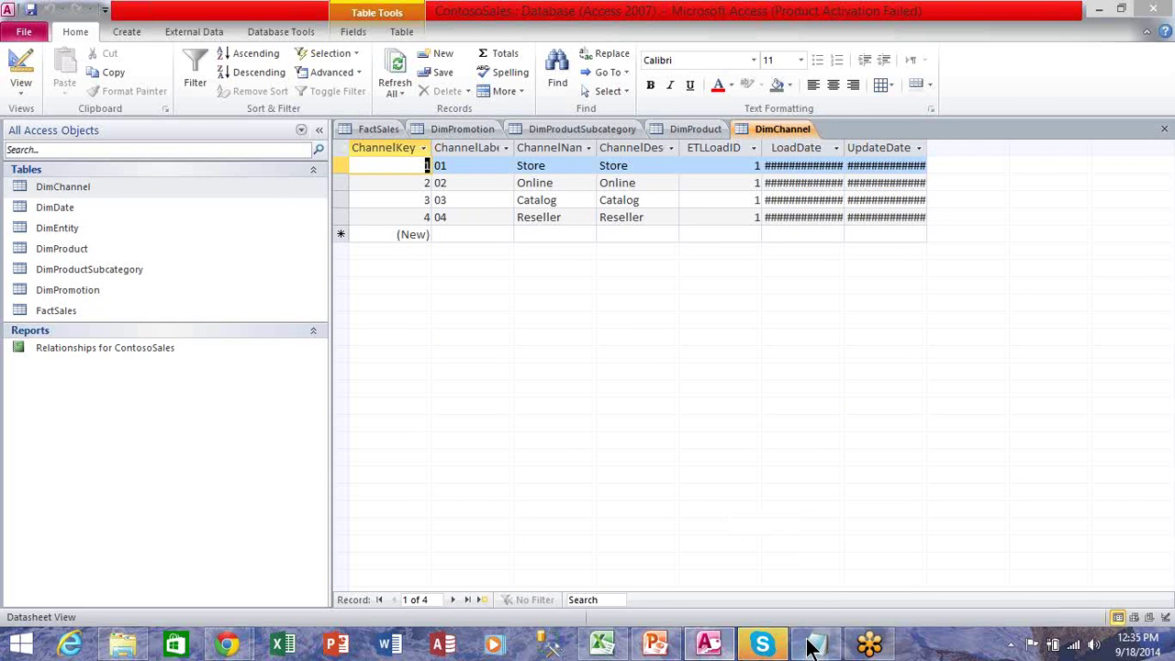
Step: View the Stores text file in Notepad, close it and select the FactSales table in Access
mouse_move(811, 648)
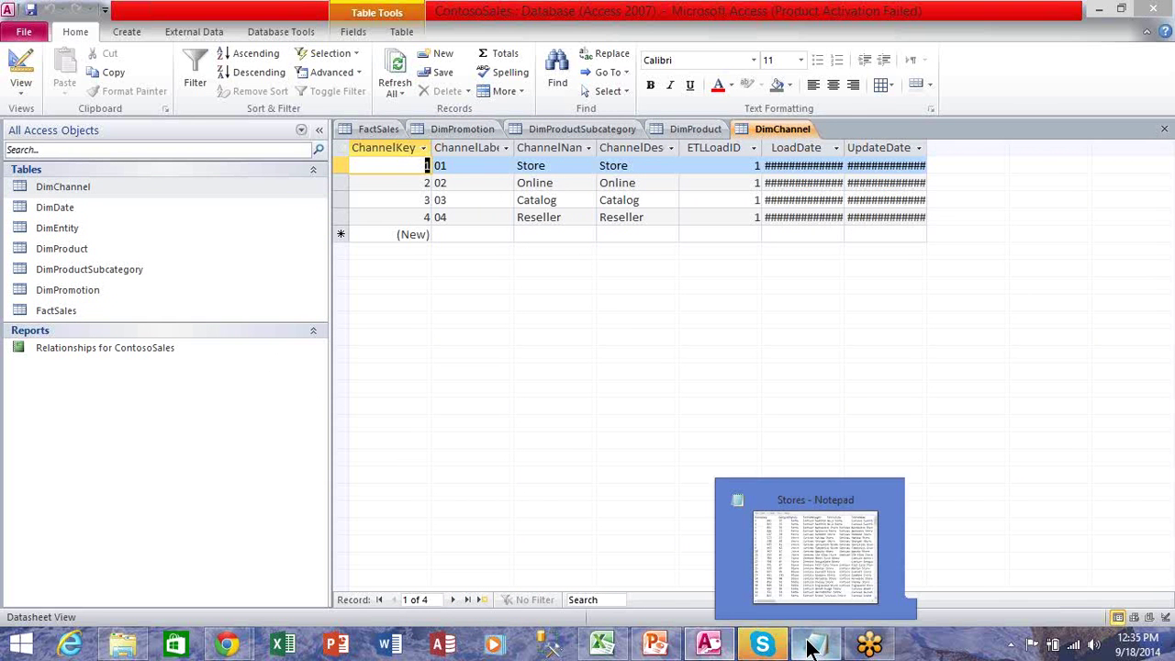
left_click(812, 648)
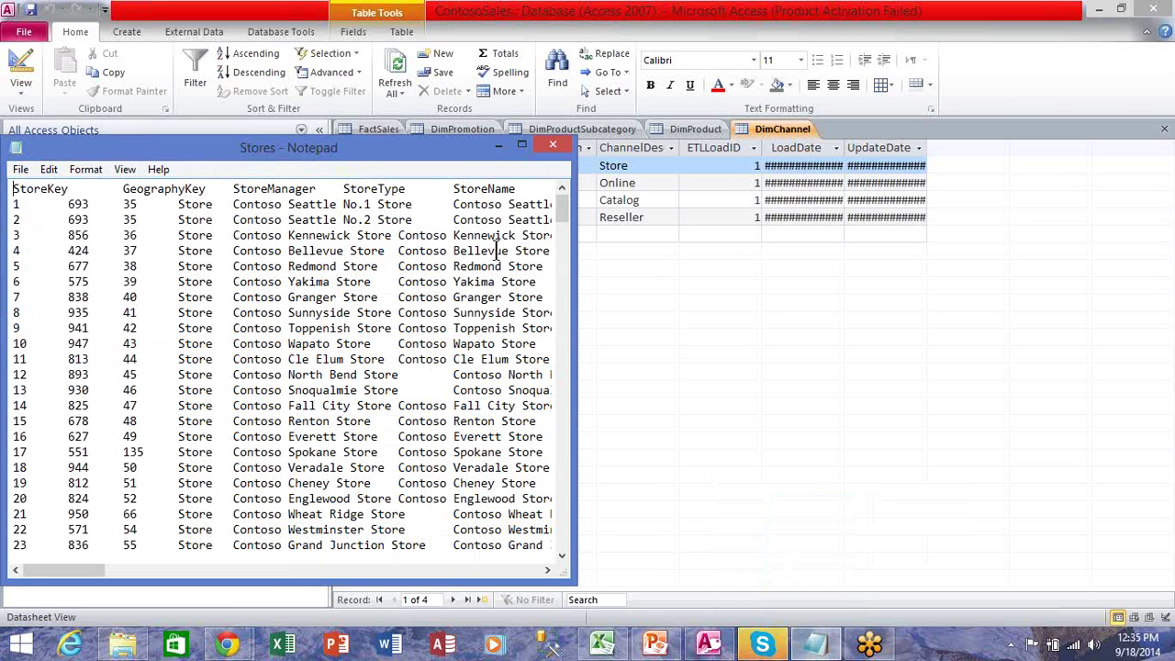
left_click(556, 150)
left_click(37, 313)
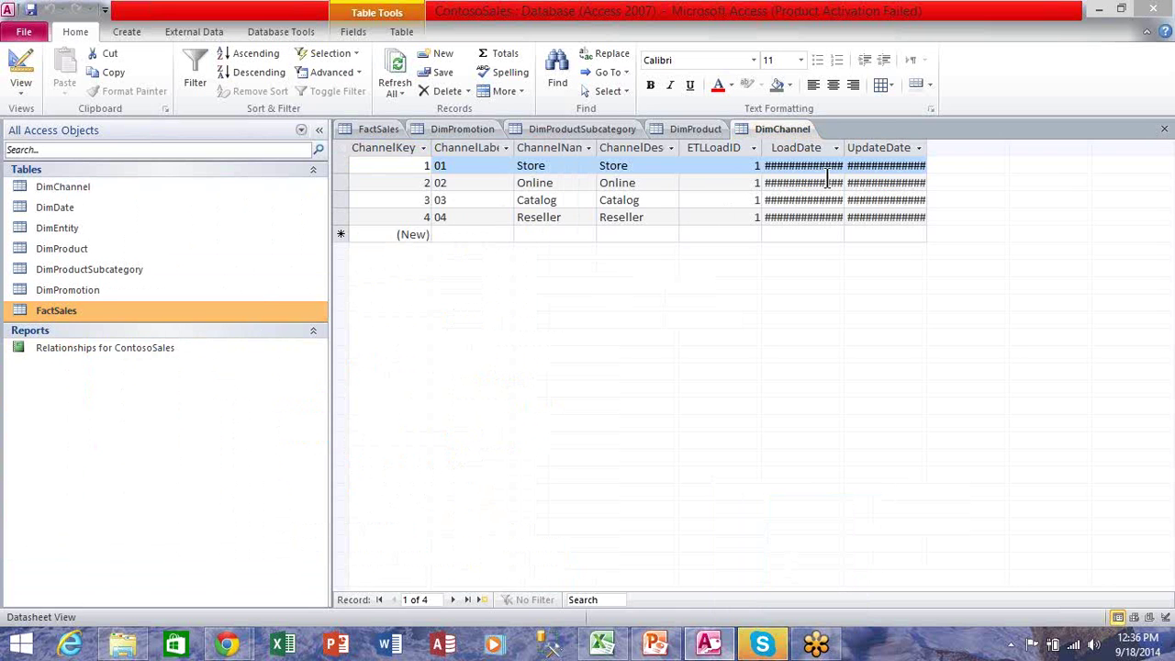
Step: Close all the open table datasheets in the ContosoSales database
left_click(1108, 46)
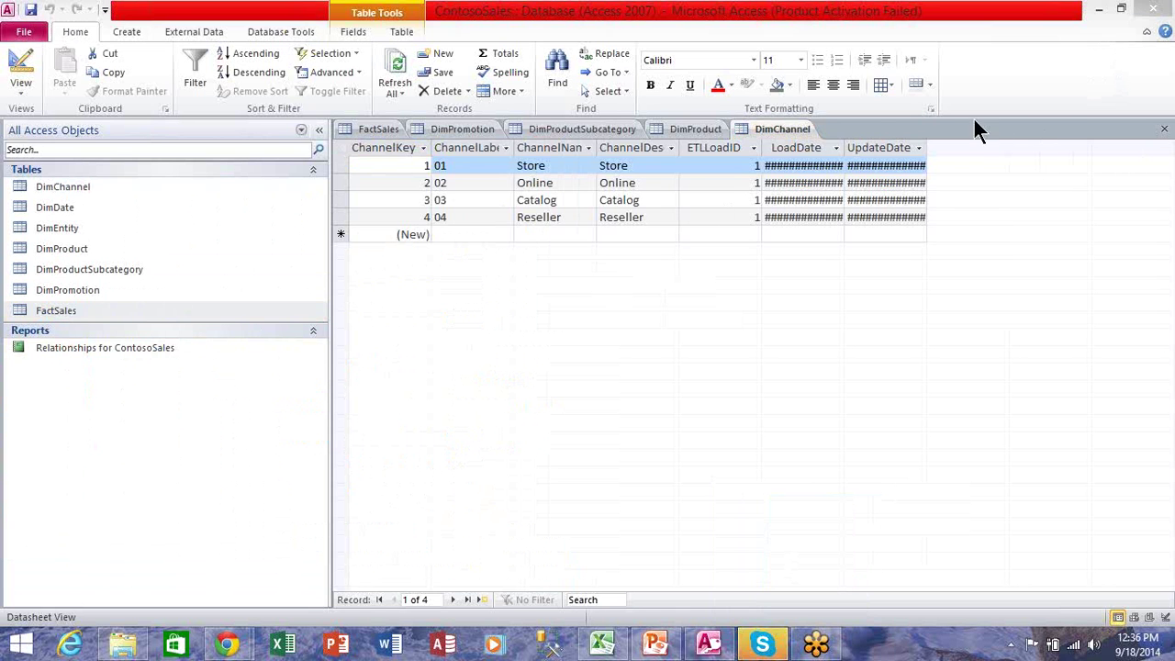
left_click(1163, 130)
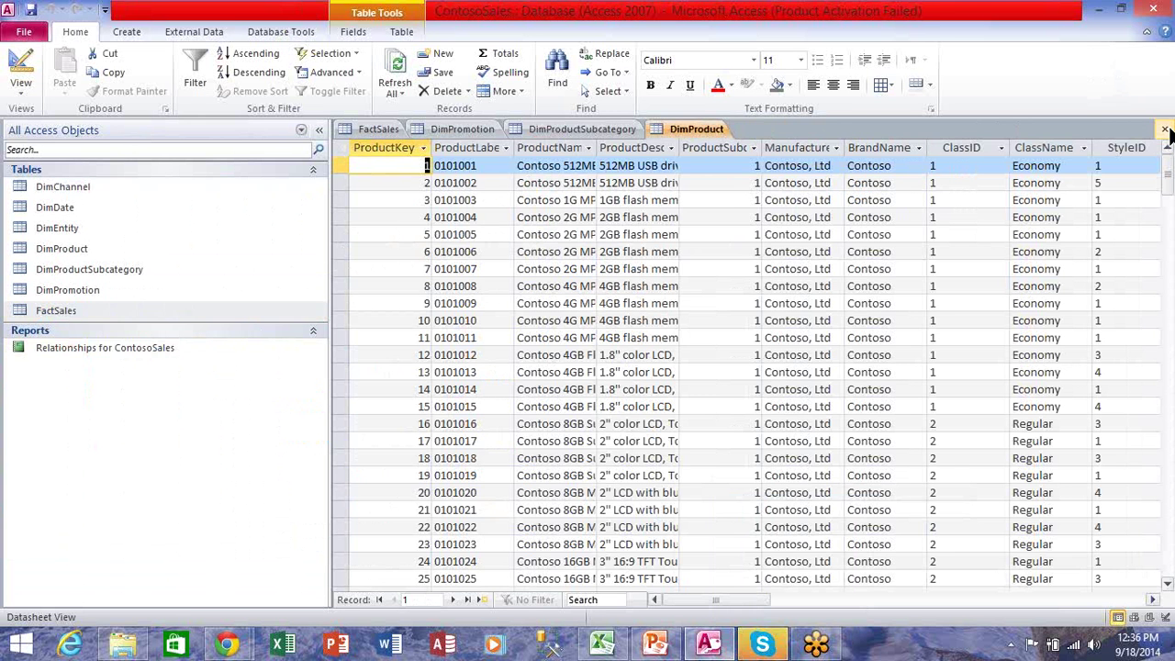
left_click(1164, 130)
left_click(1164, 130)
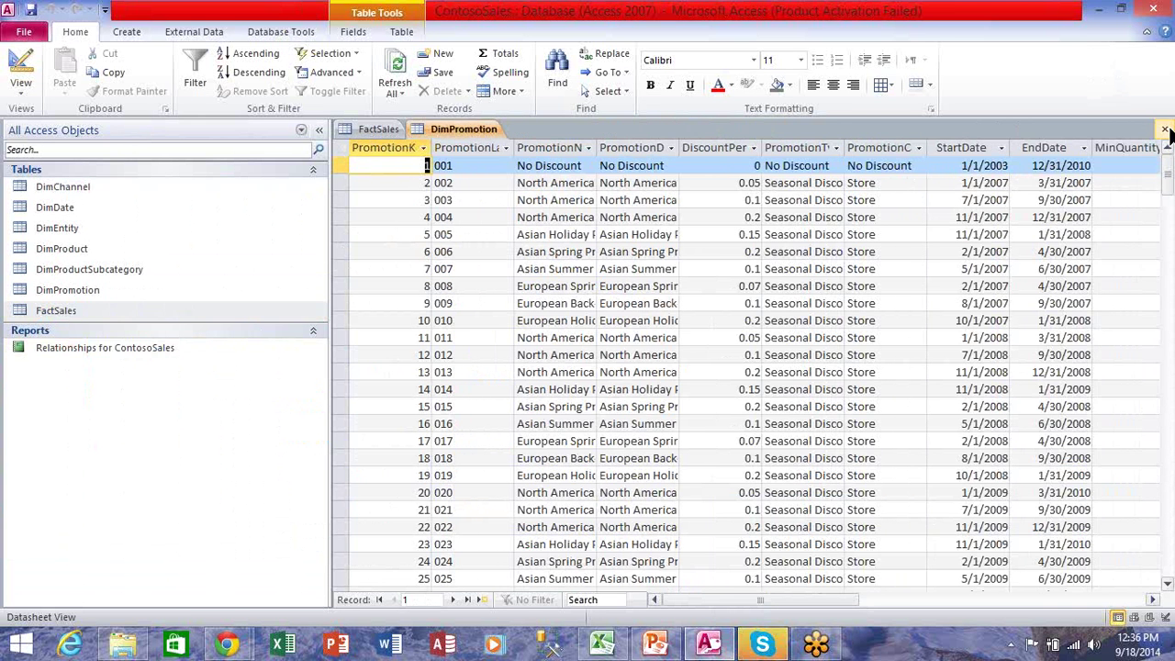
left_click(1164, 130)
left_click(1163, 130)
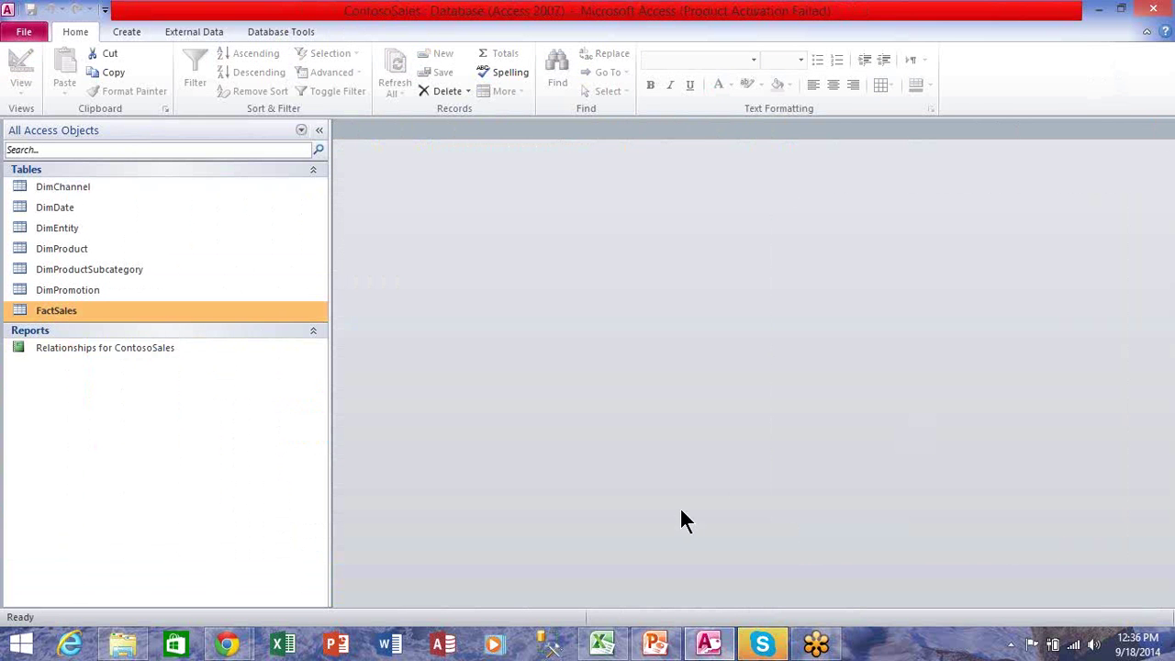
Step: Switch to the DimProductCategory workbook in Excel and create a PowerPivot linked table from the category data, including its headers
left_click(601, 642)
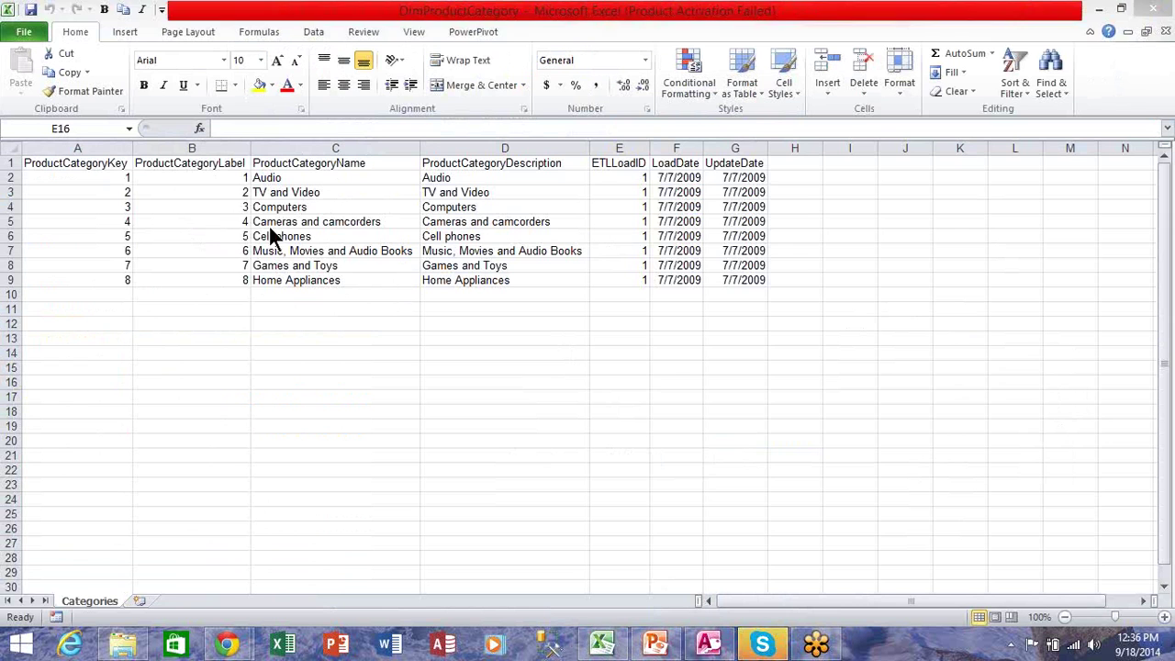
left_click(294, 224)
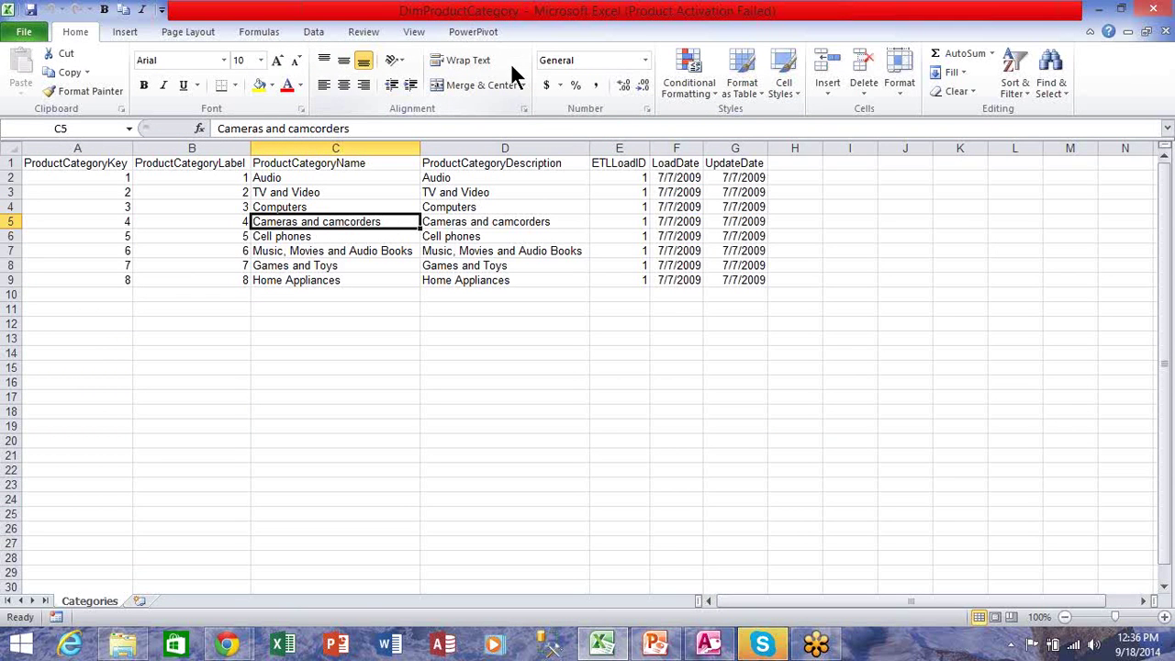
left_click(477, 30)
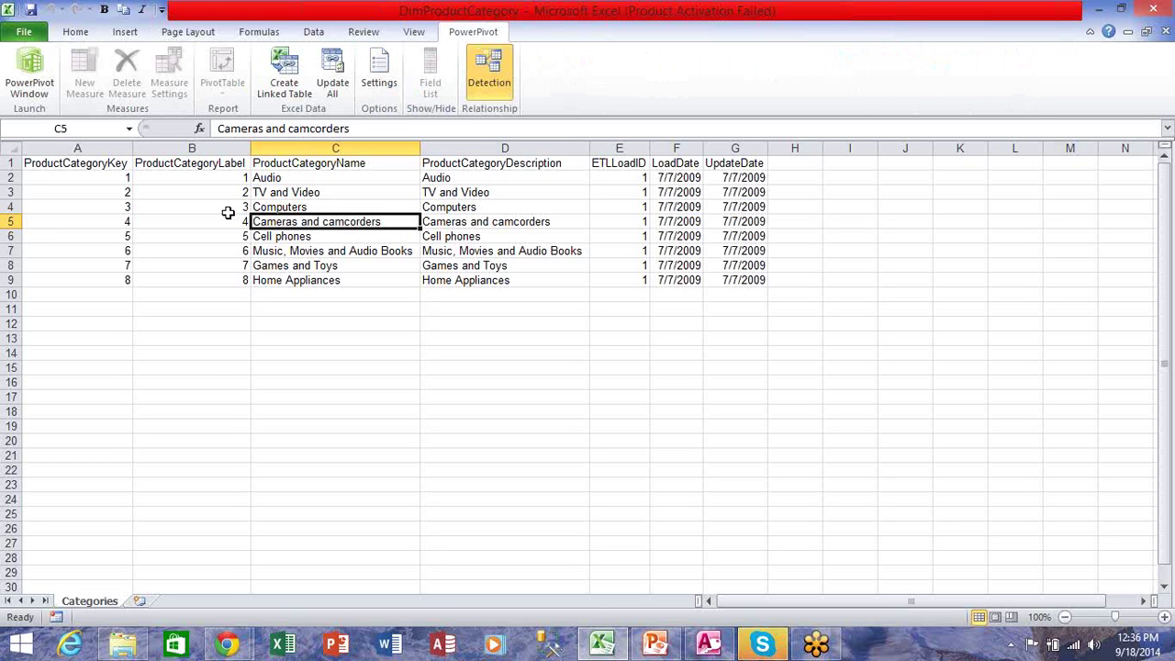
left_click(114, 190)
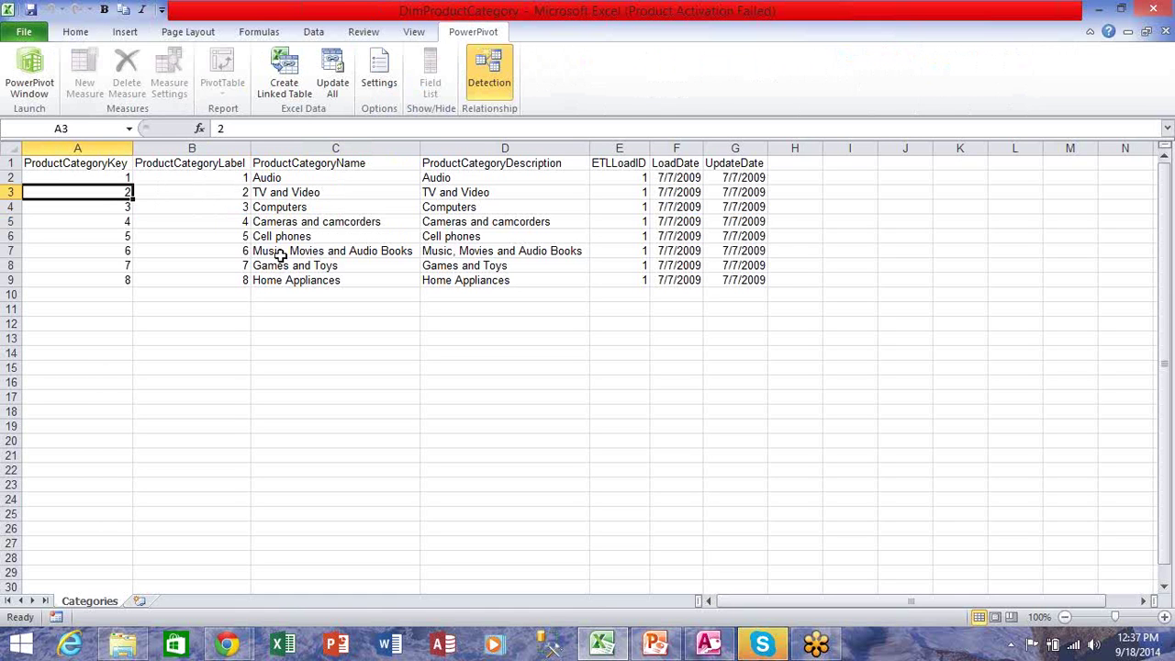
left_click(289, 83)
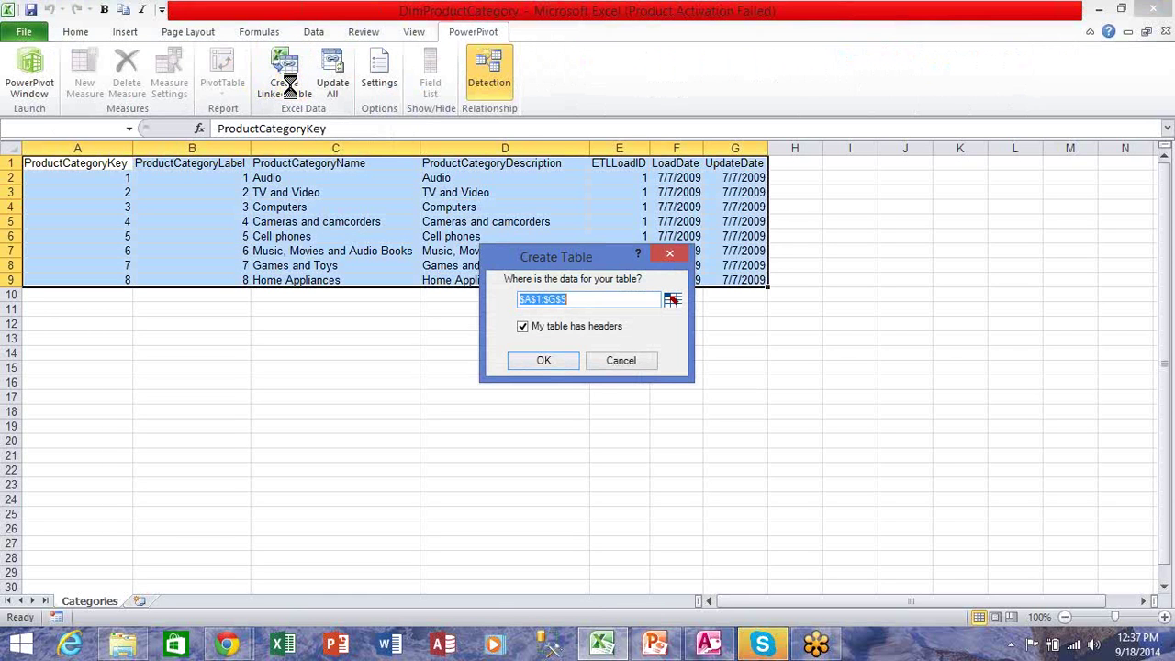
left_click(535, 361)
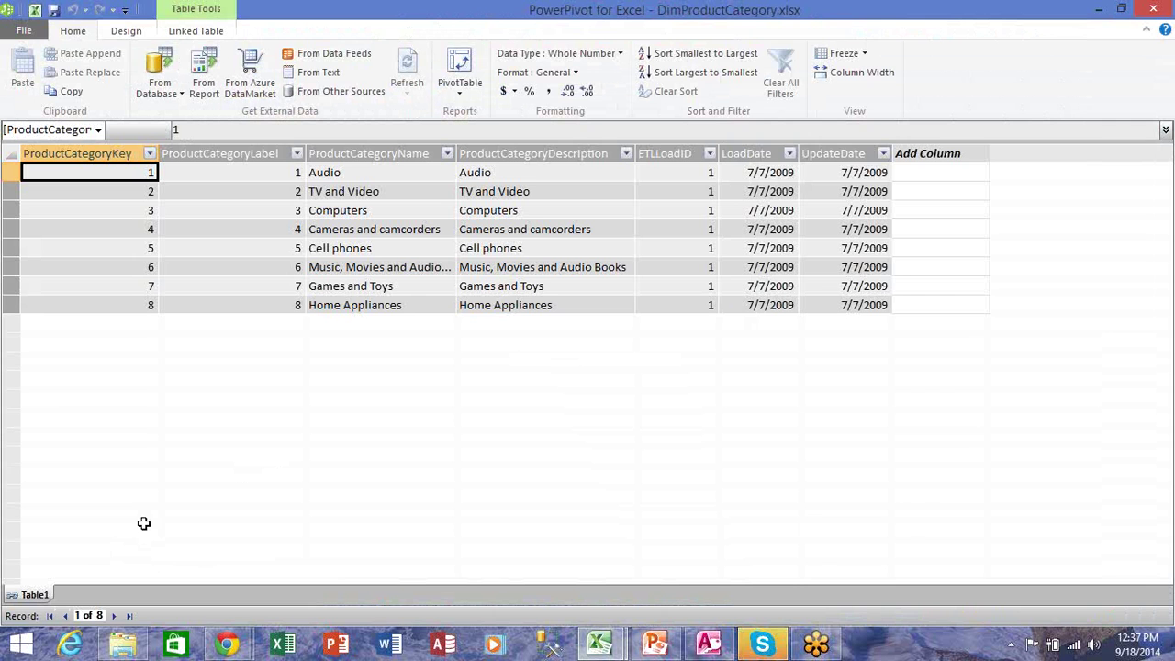
Step: Rename the linked table in the PowerPivot window as Categories
right_click(31, 596)
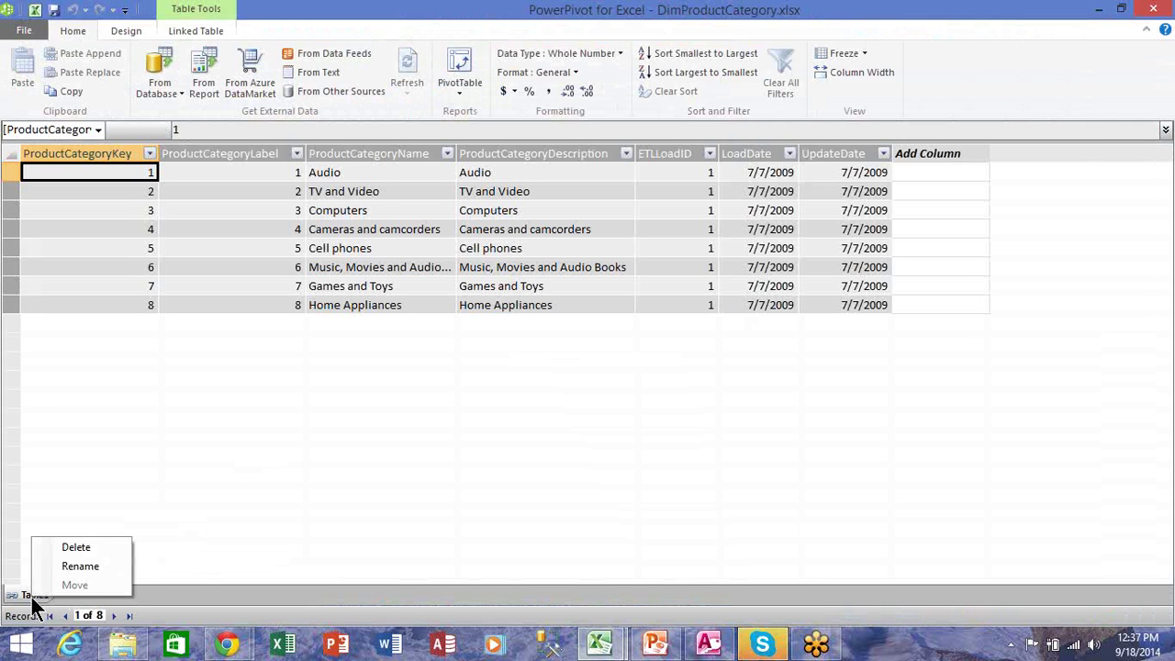
left_click(81, 566)
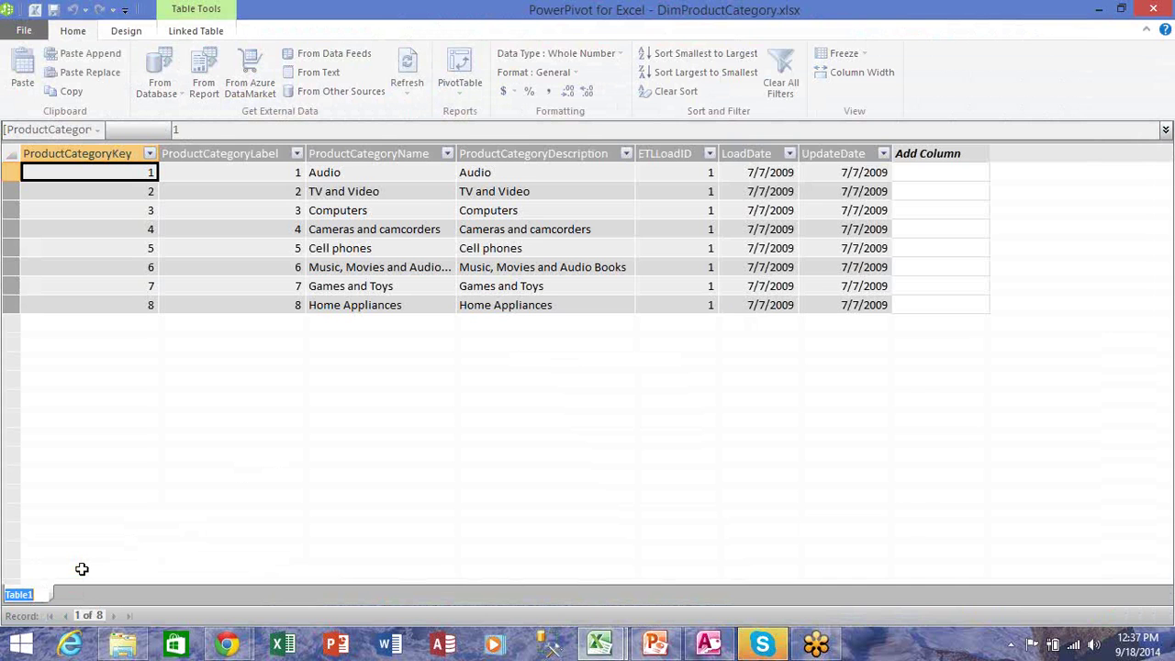
type("Categories")
key("Return")
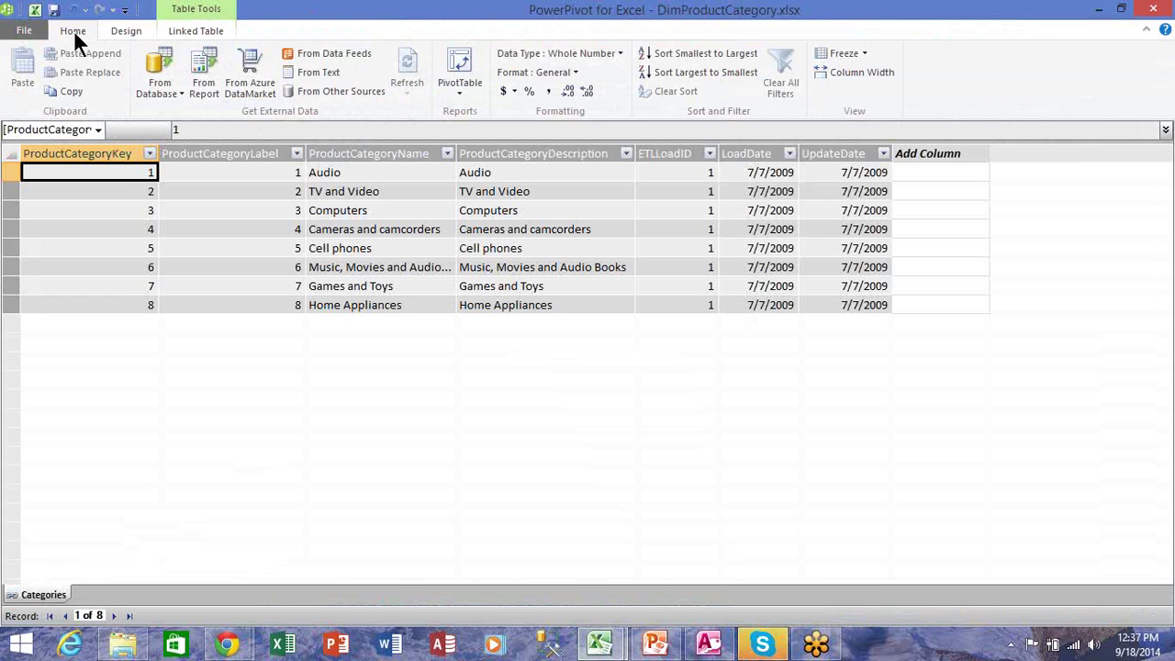
left_click(136, 32)
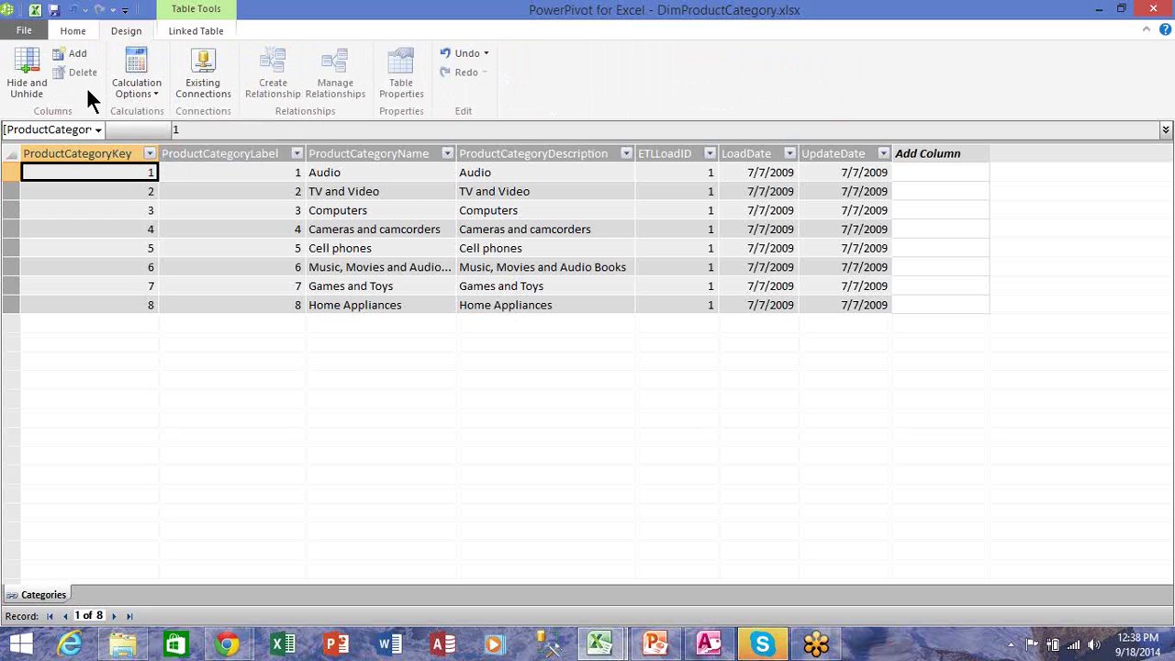
left_click(188, 28)
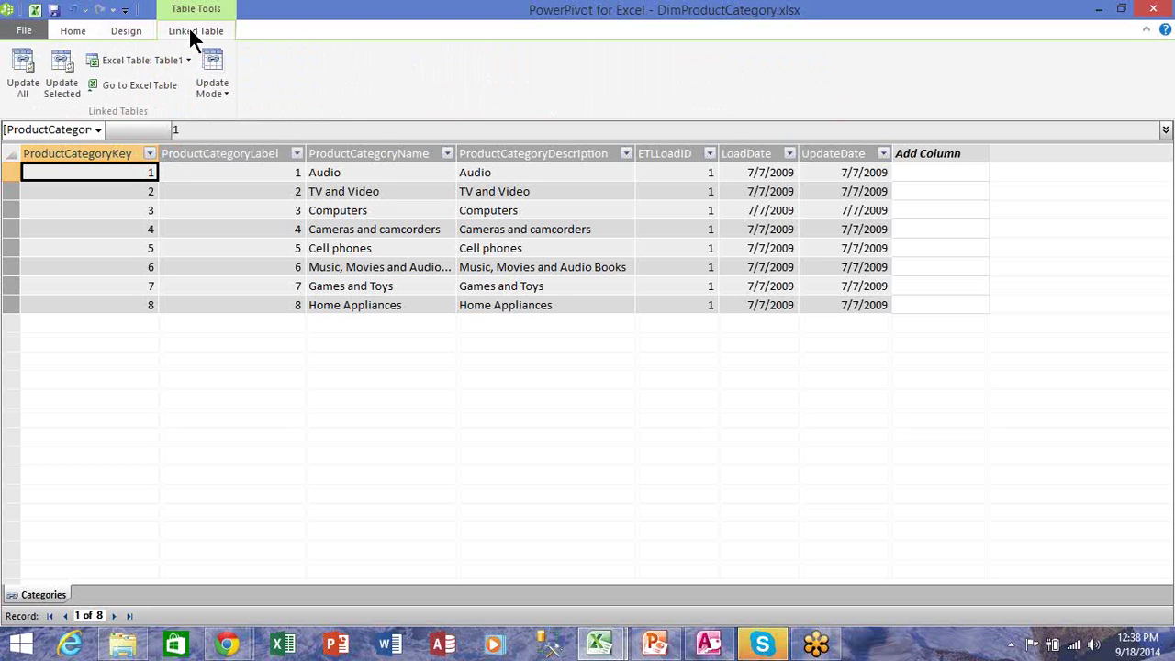
left_click(74, 30)
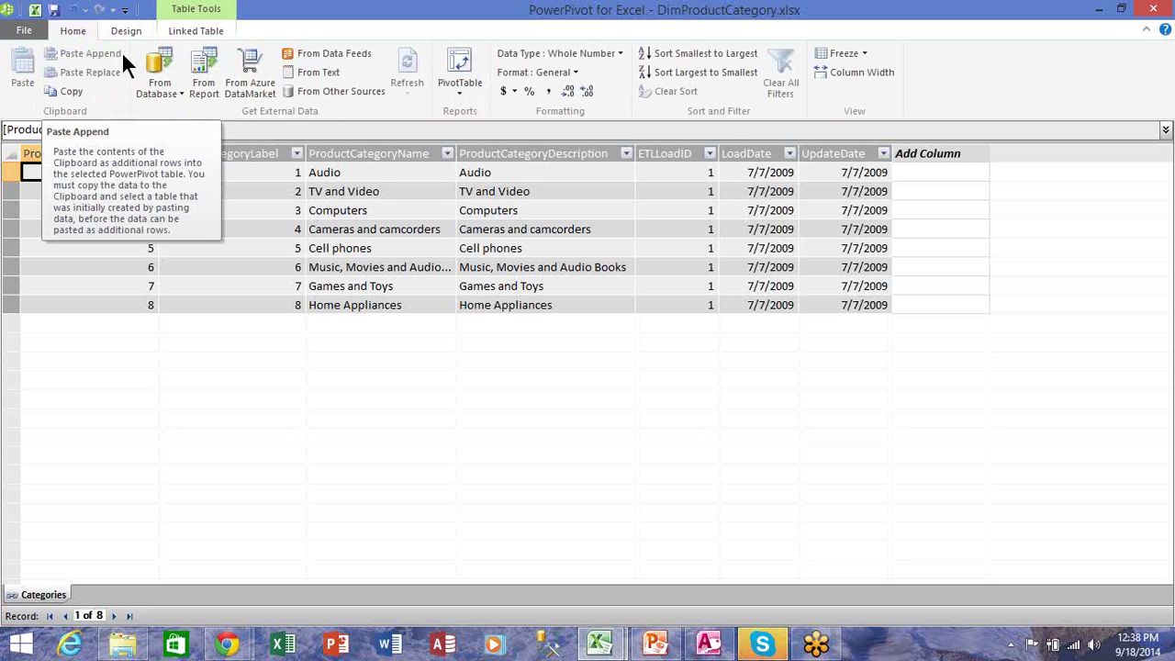
Step: Start an import from the ContosoSales Access database, choosing to select the data from a list of tables and views
left_click(171, 84)
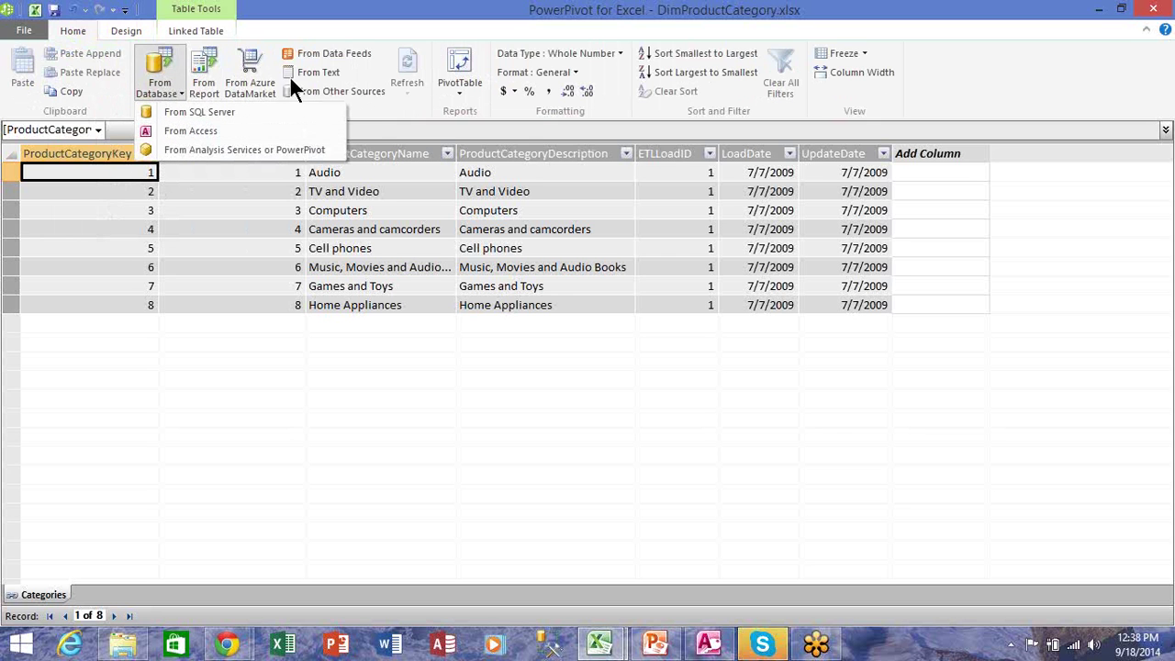
left_click(185, 130)
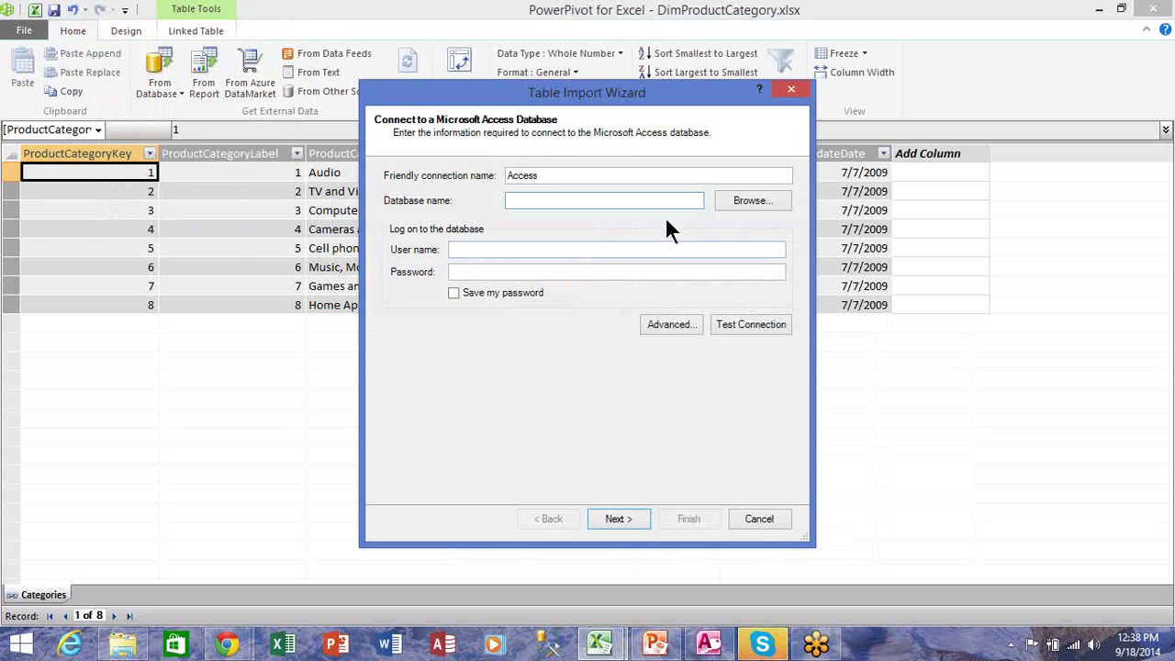
left_click(746, 201)
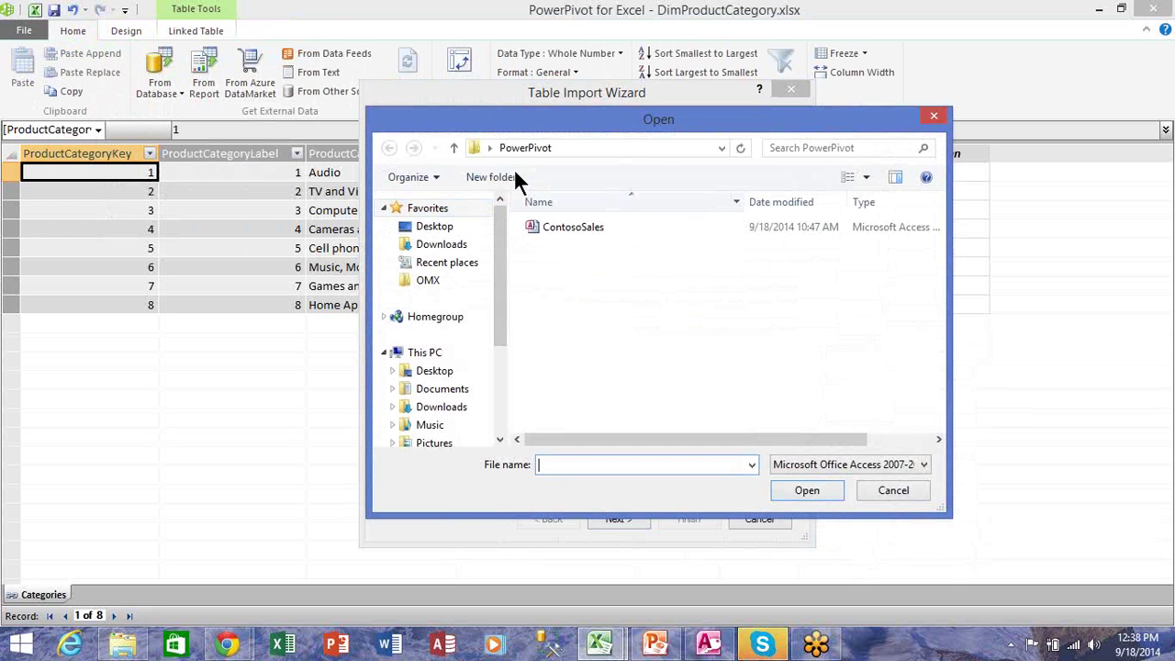
double_click(567, 231)
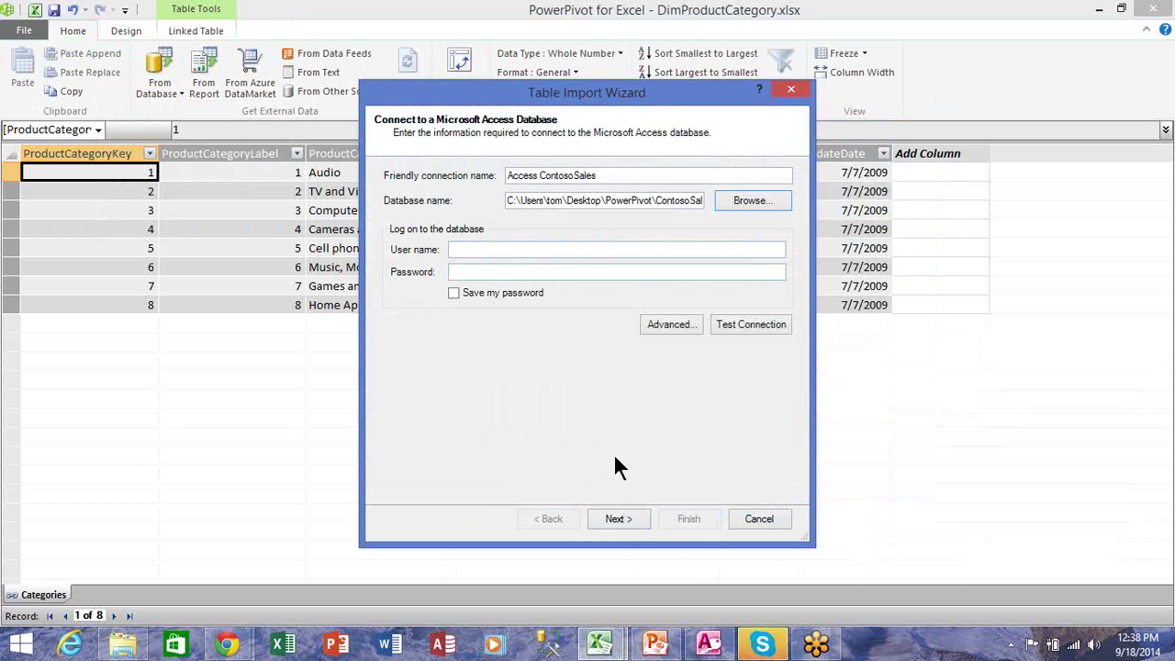
left_click(608, 516)
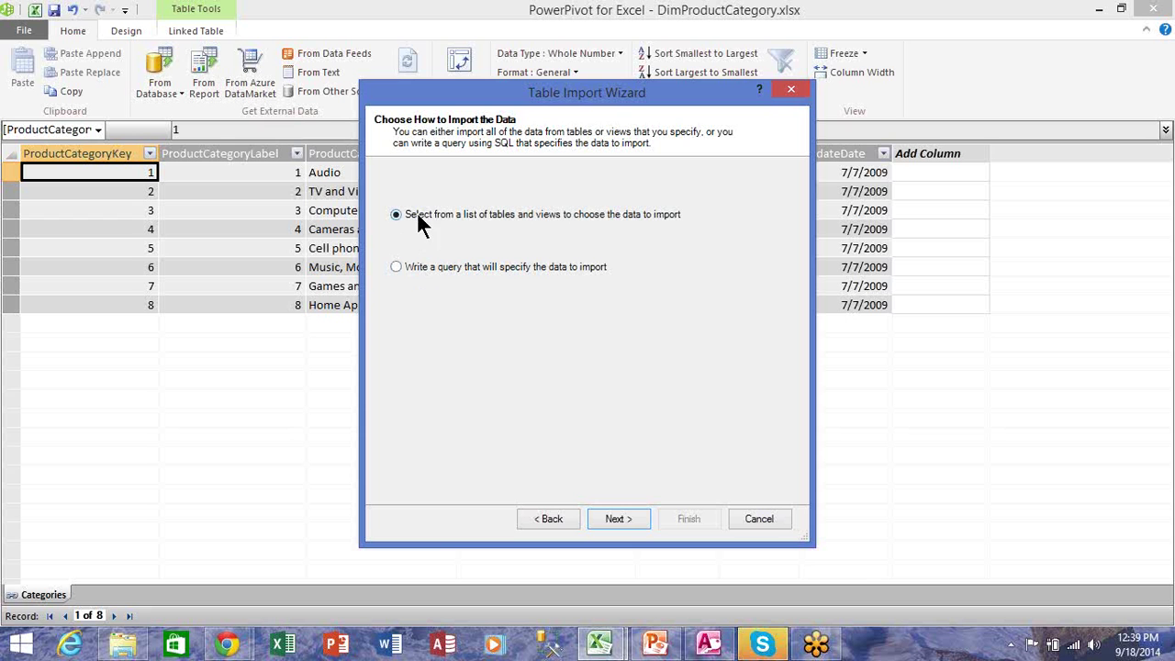
left_click(617, 519)
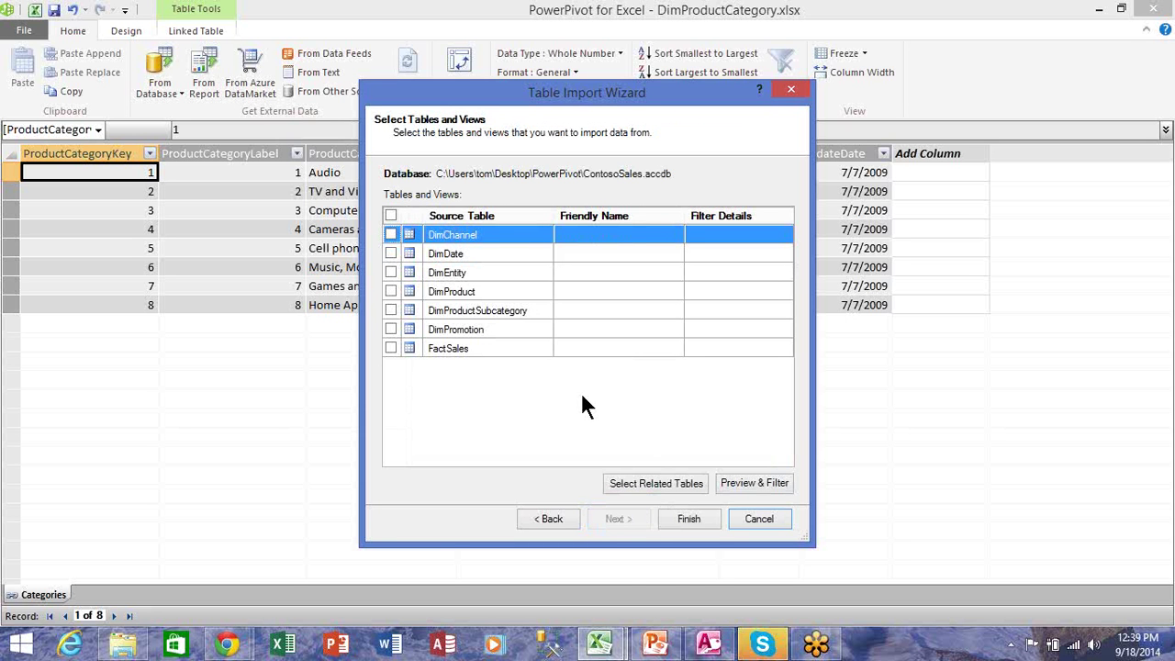
Step: Import the DimChannel, DimProduct, DimProductSubcategory, DimPromotion and FactSales tables from the ContosoSales database
left_click(390, 233)
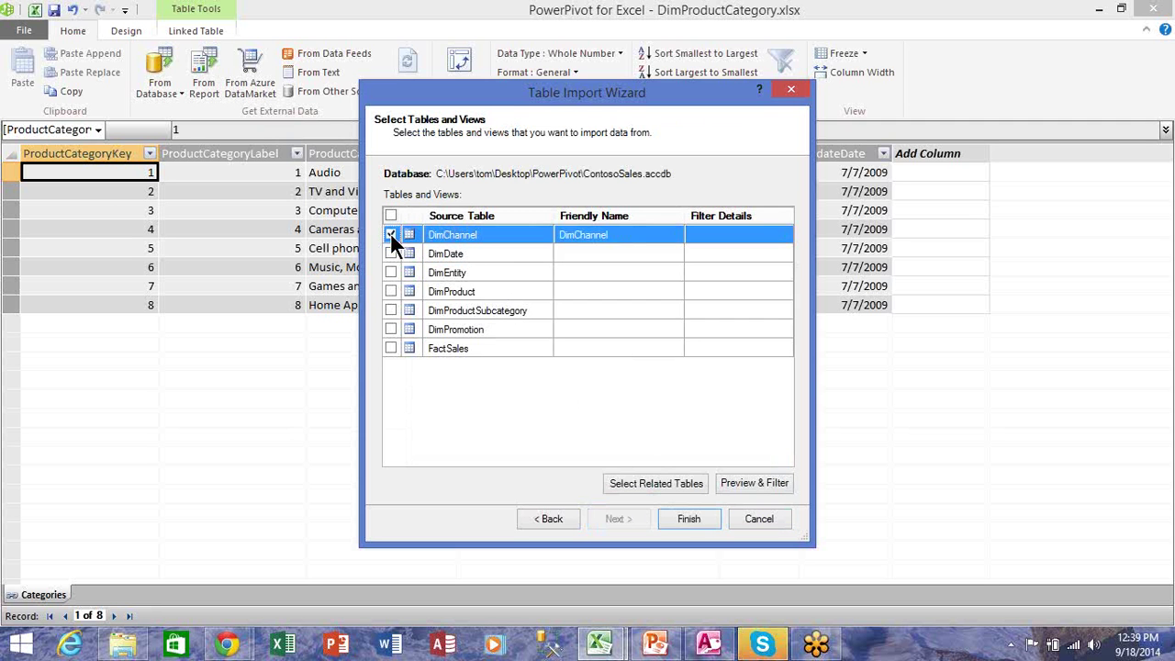
left_click(391, 291)
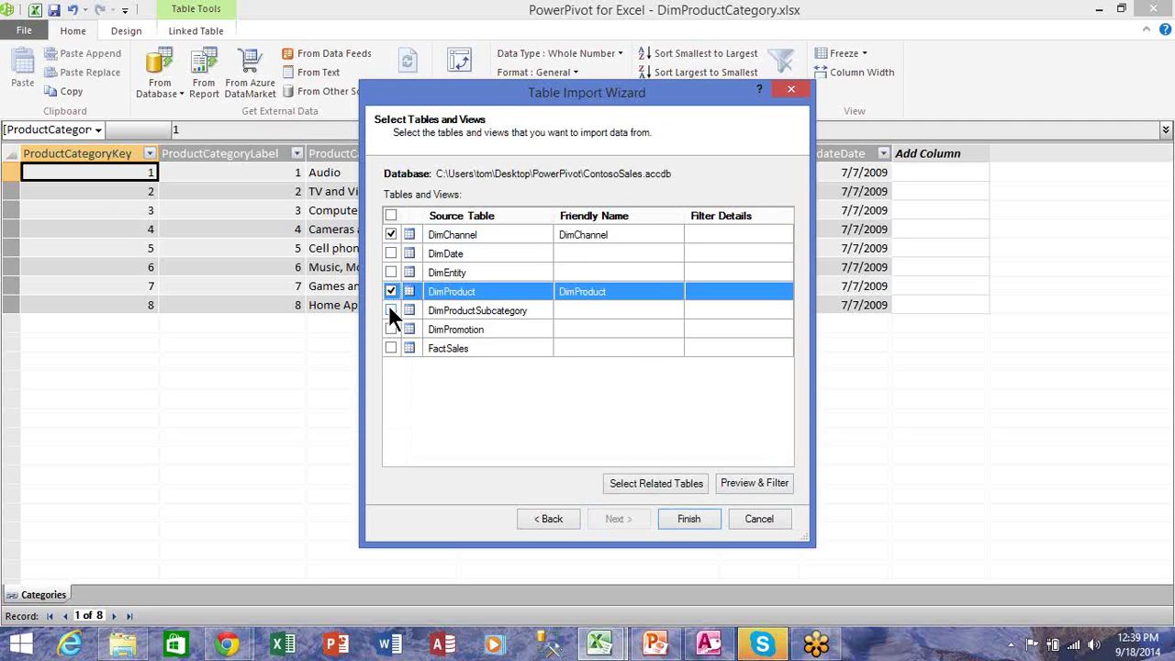
left_click(390, 310)
left_click(391, 330)
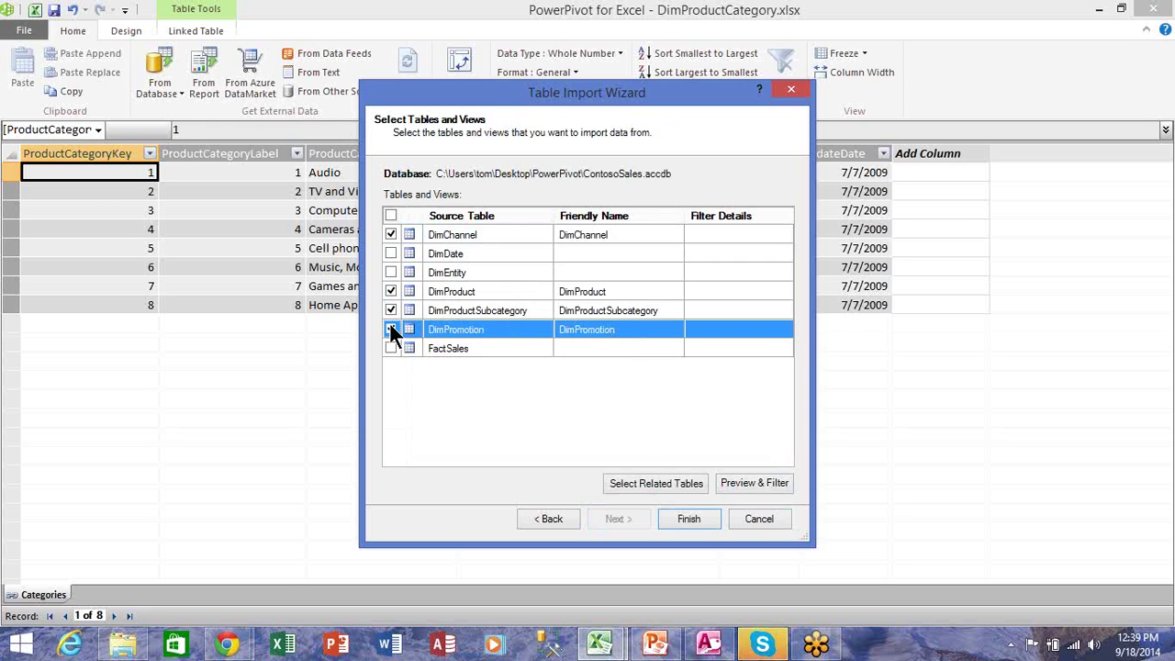
left_click(390, 348)
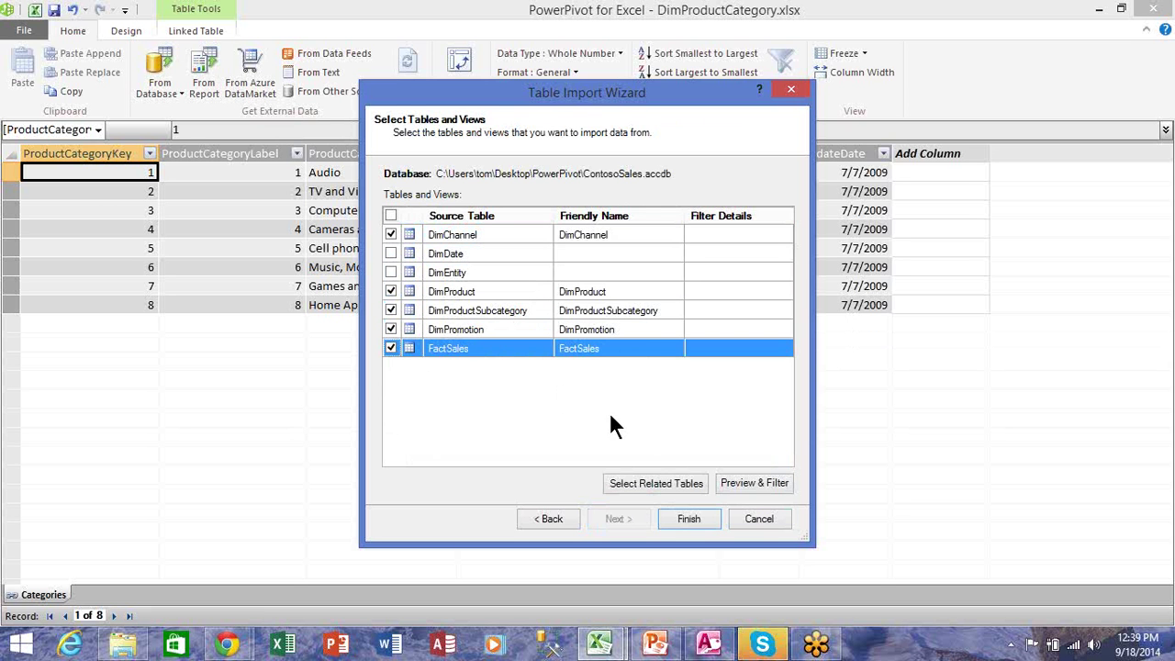
left_click(684, 519)
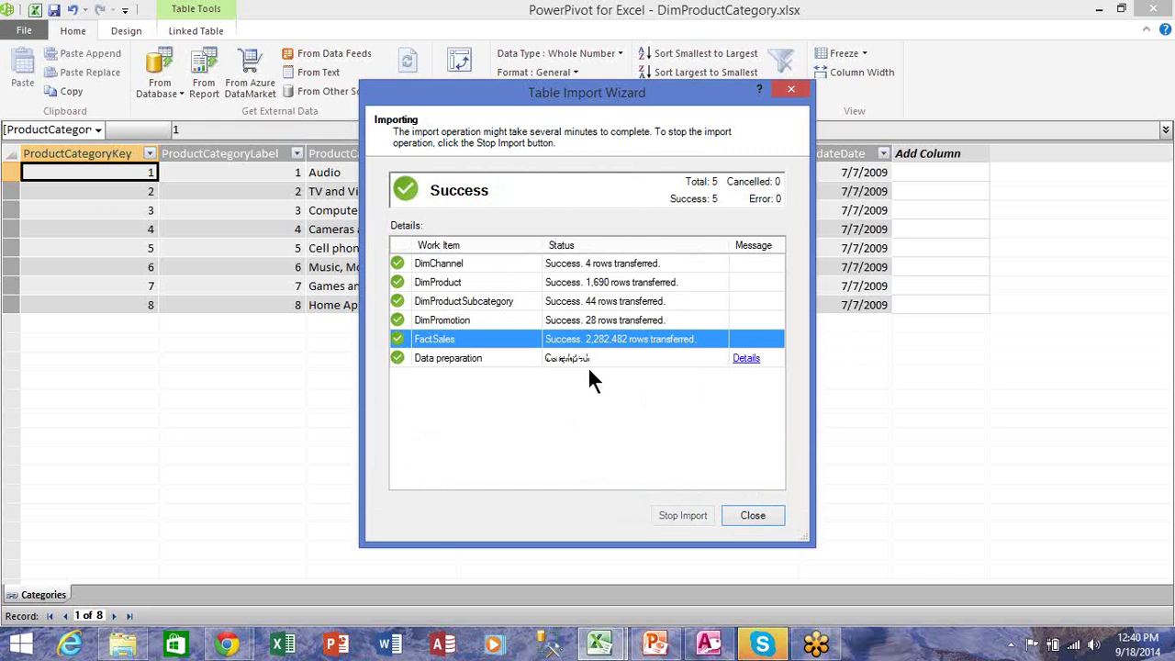
left_click(751, 516)
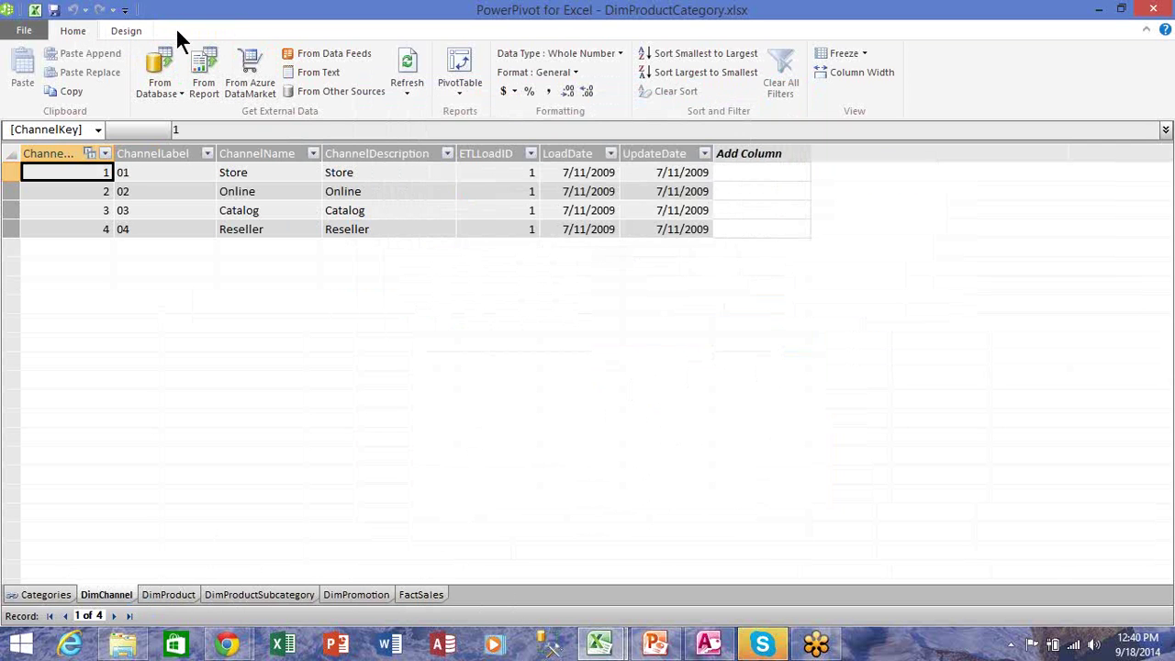
Step: Start a text file import and choose the Stores text file from the PowerPivot folder as its source
left_click(318, 75)
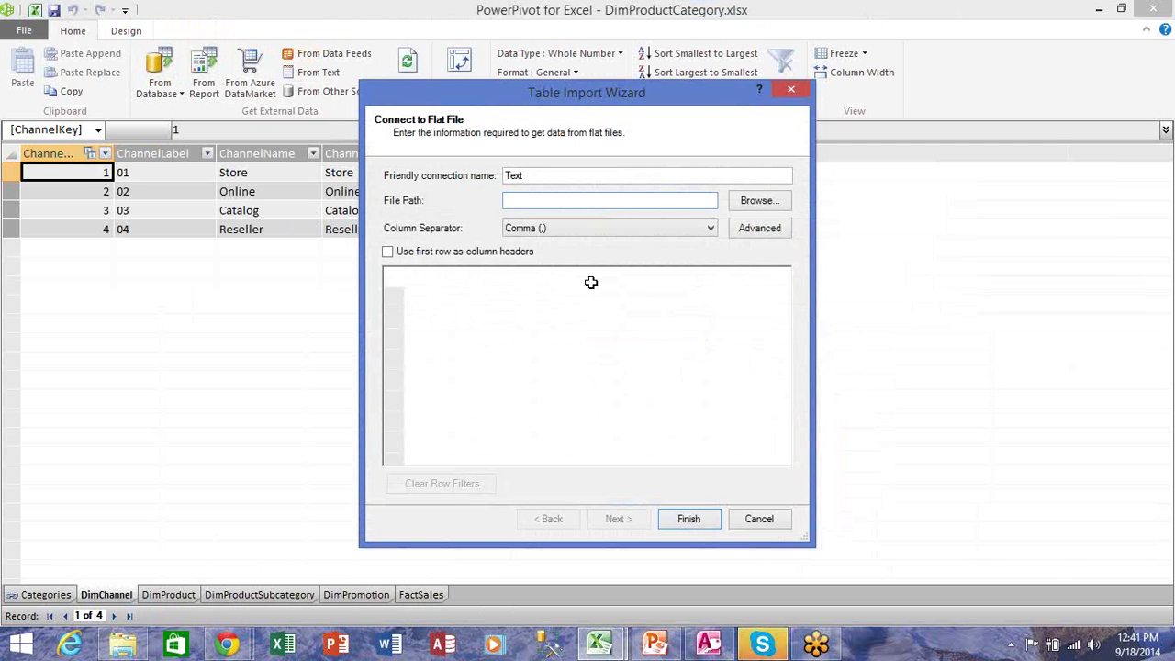
left_click(758, 205)
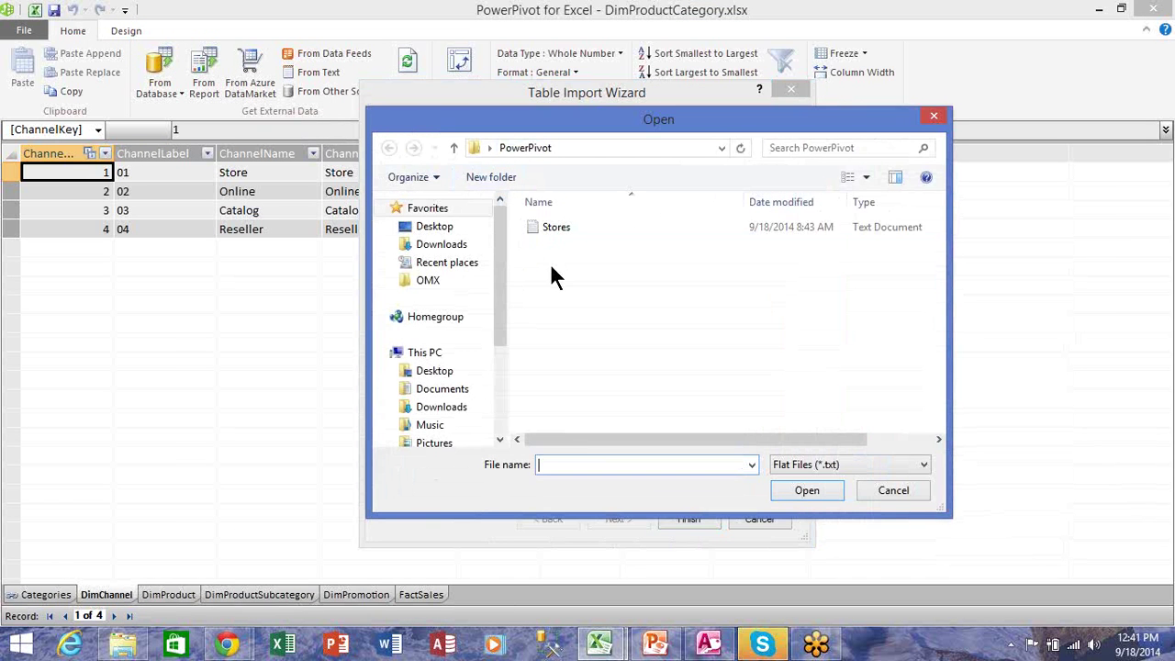
left_click(547, 225)
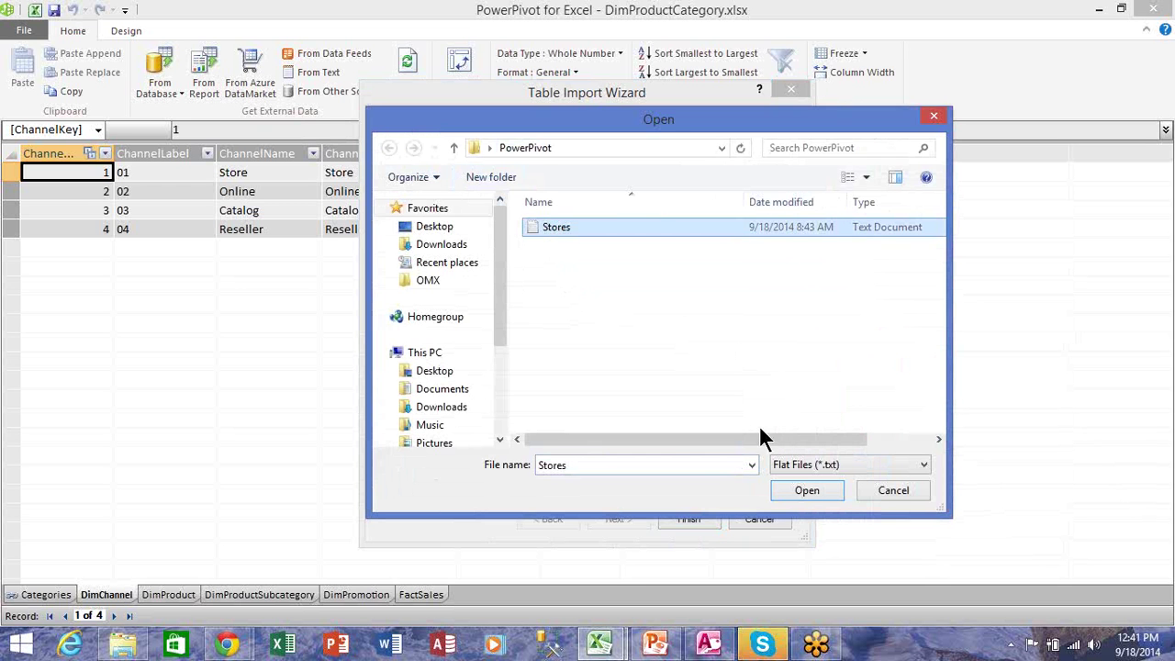
left_click(798, 492)
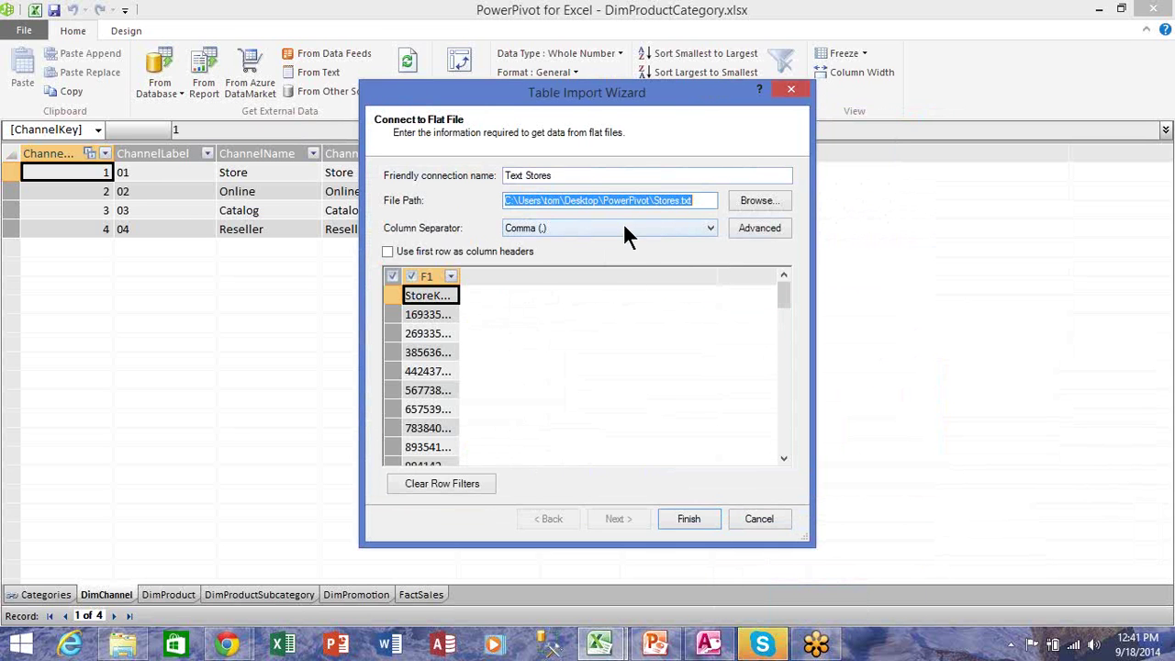
Step: Import the Stores file with Tab as the column separator and the first row as column headers
left_click(709, 227)
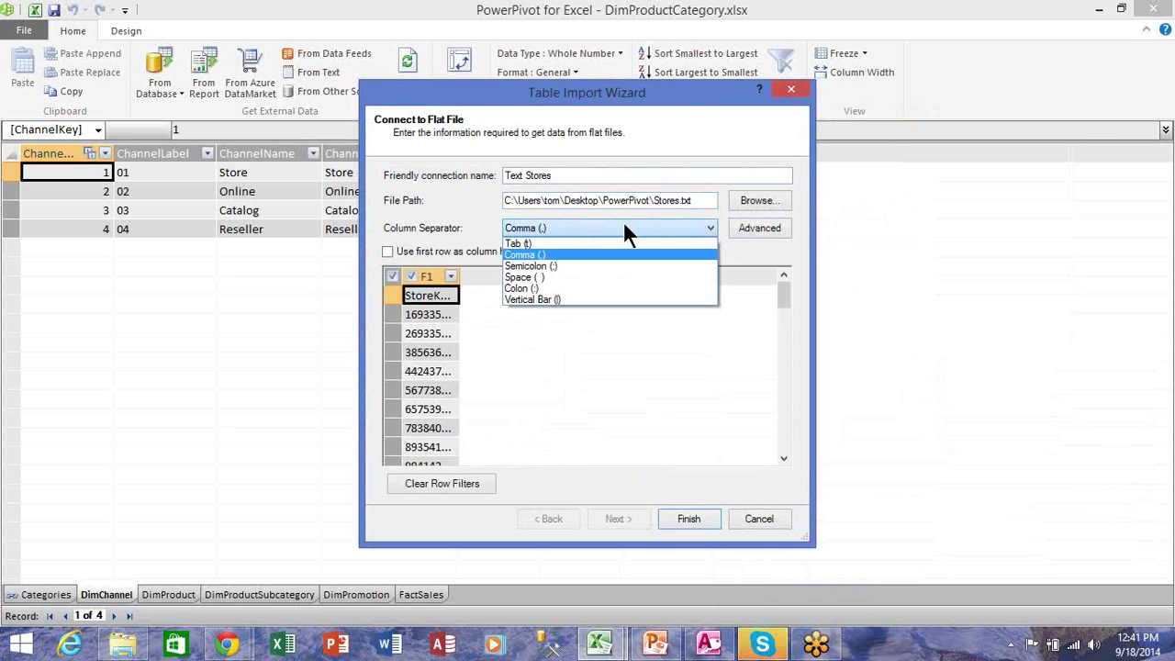
left_click(555, 244)
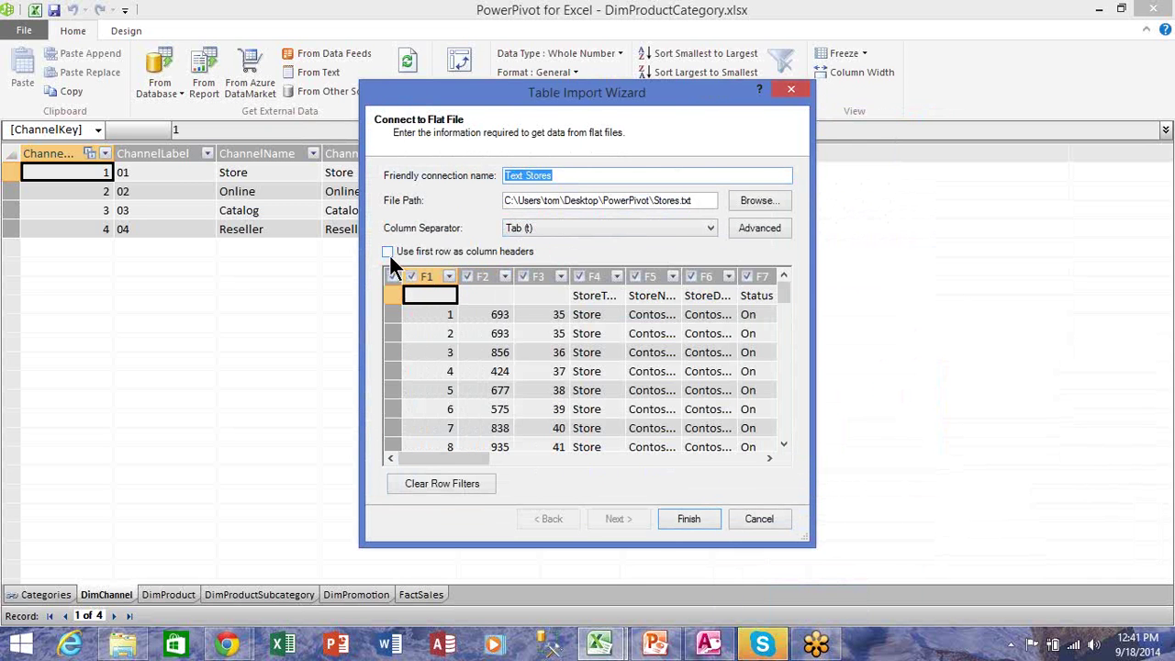
left_click(388, 252)
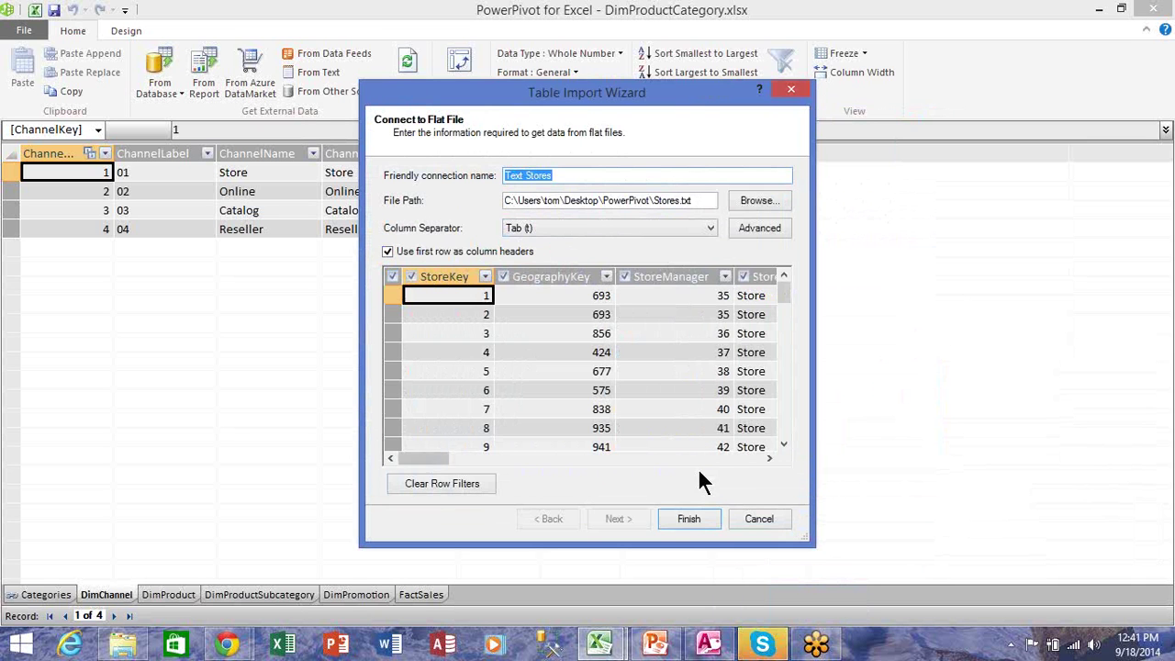
left_click(681, 518)
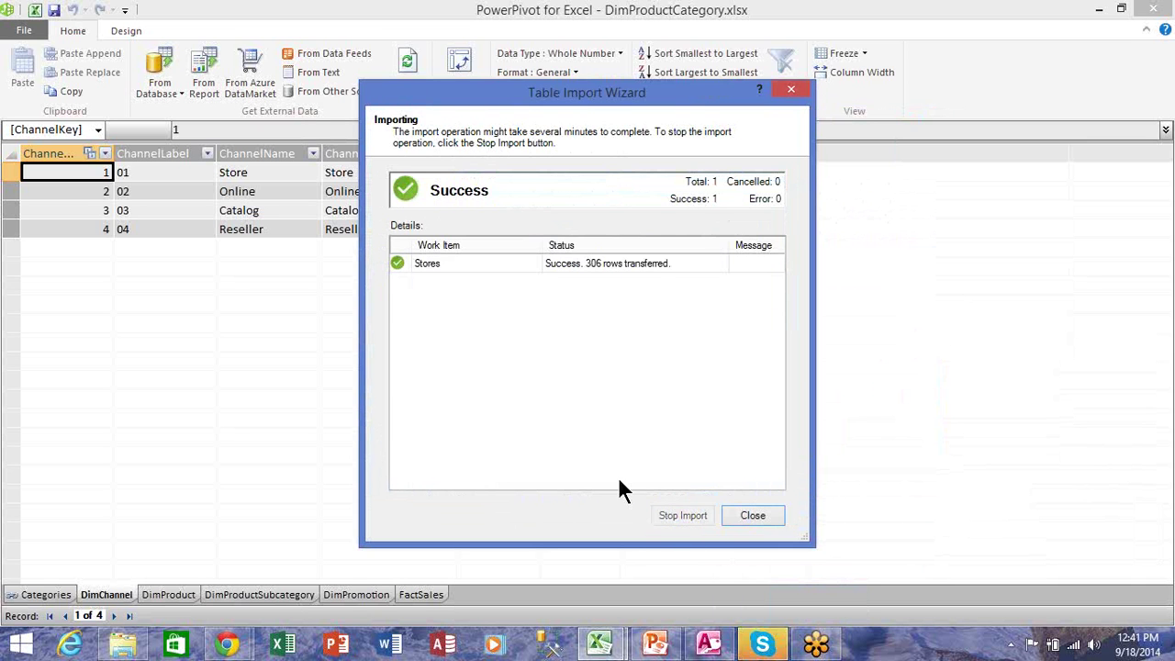
left_click(751, 515)
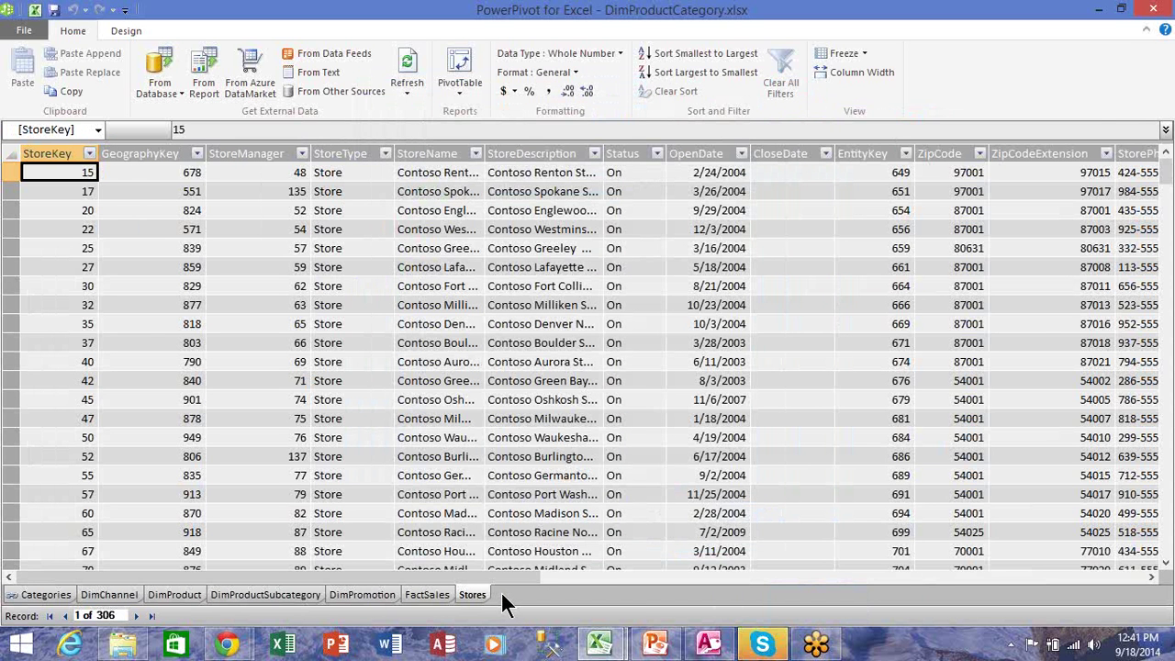
Step: Look through the other data source types available for import, then return to the Stores table without importing
left_click(322, 91)
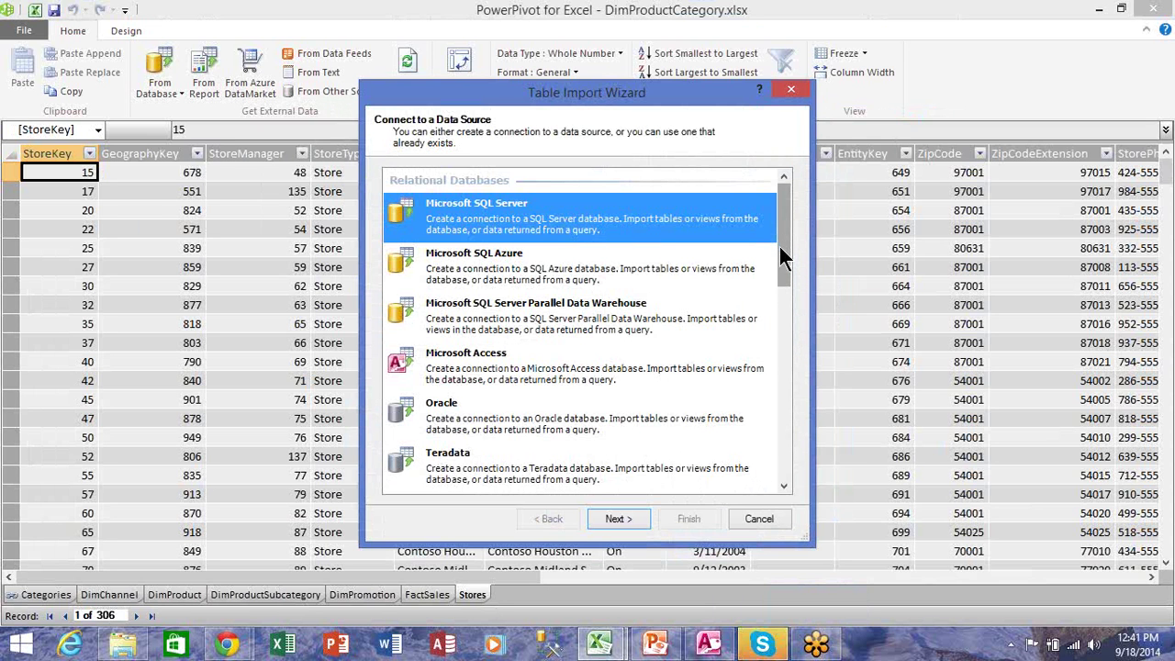
left_click_drag(778, 240, 776, 374)
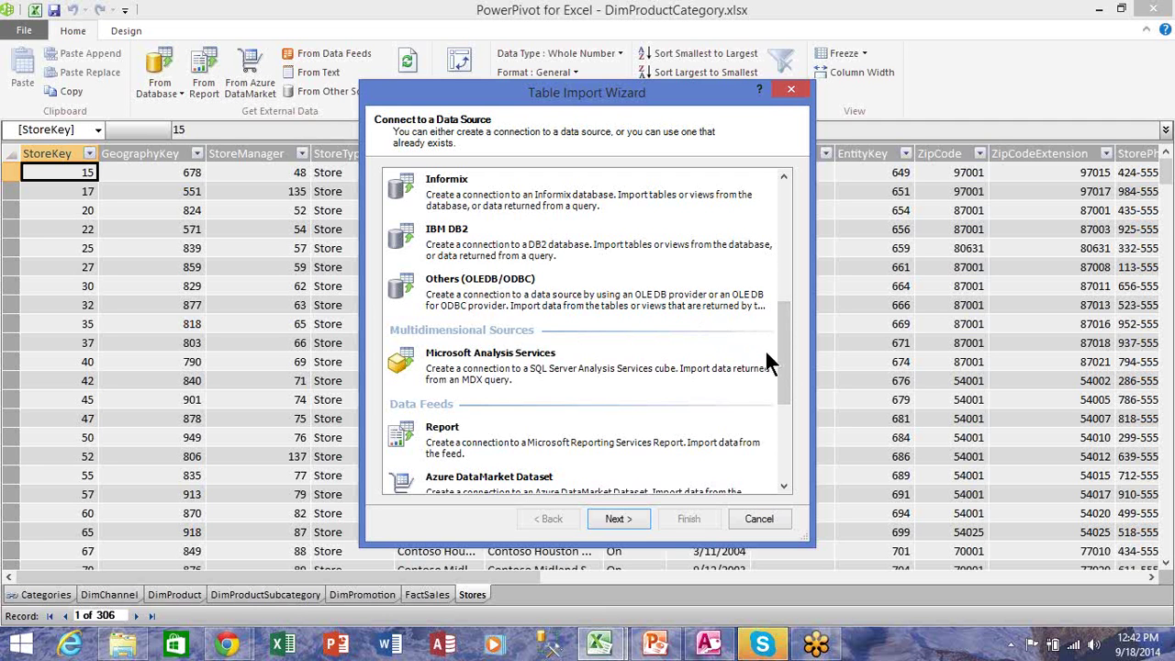
left_click_drag(782, 352, 783, 229)
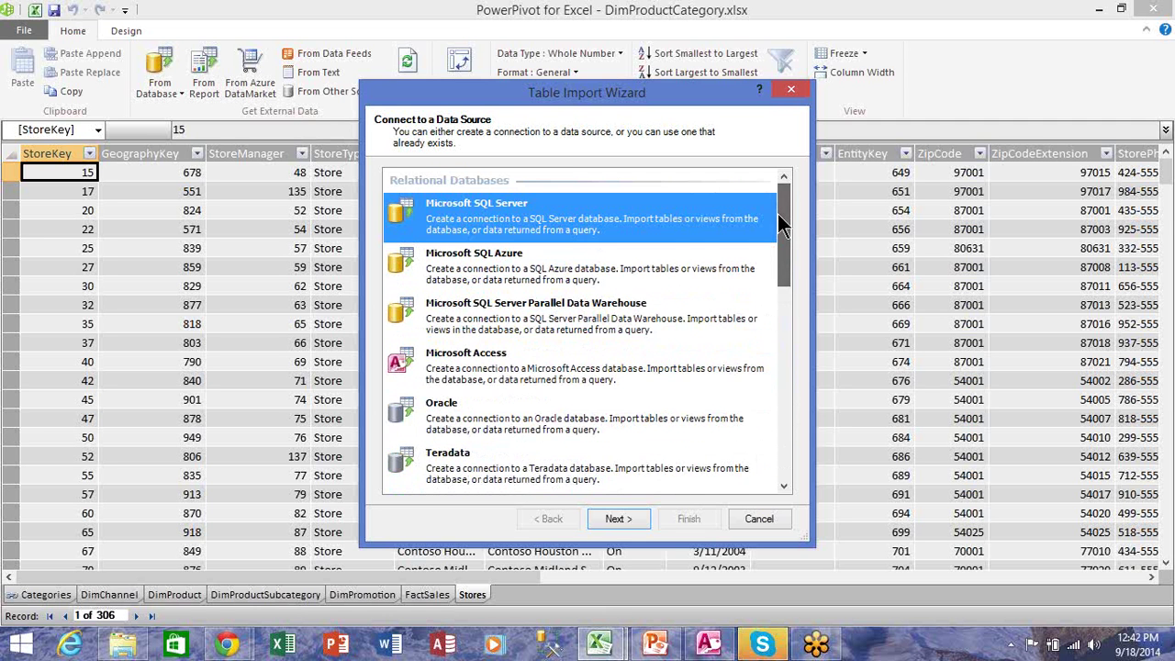
left_click(759, 519)
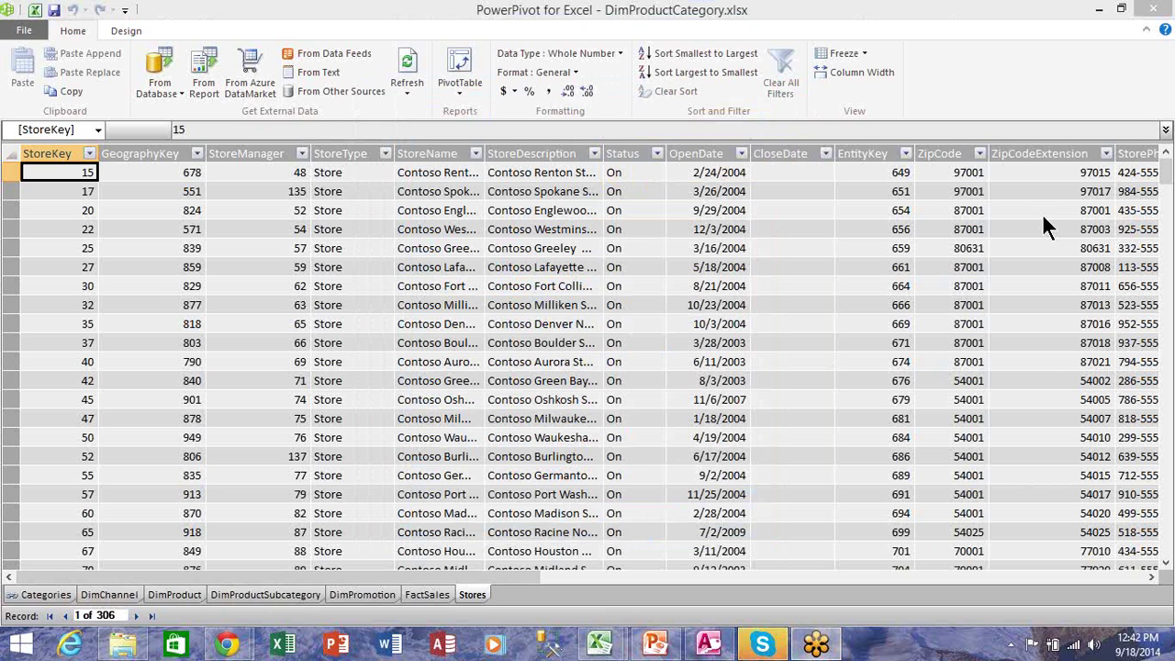
left_click(592, 268)
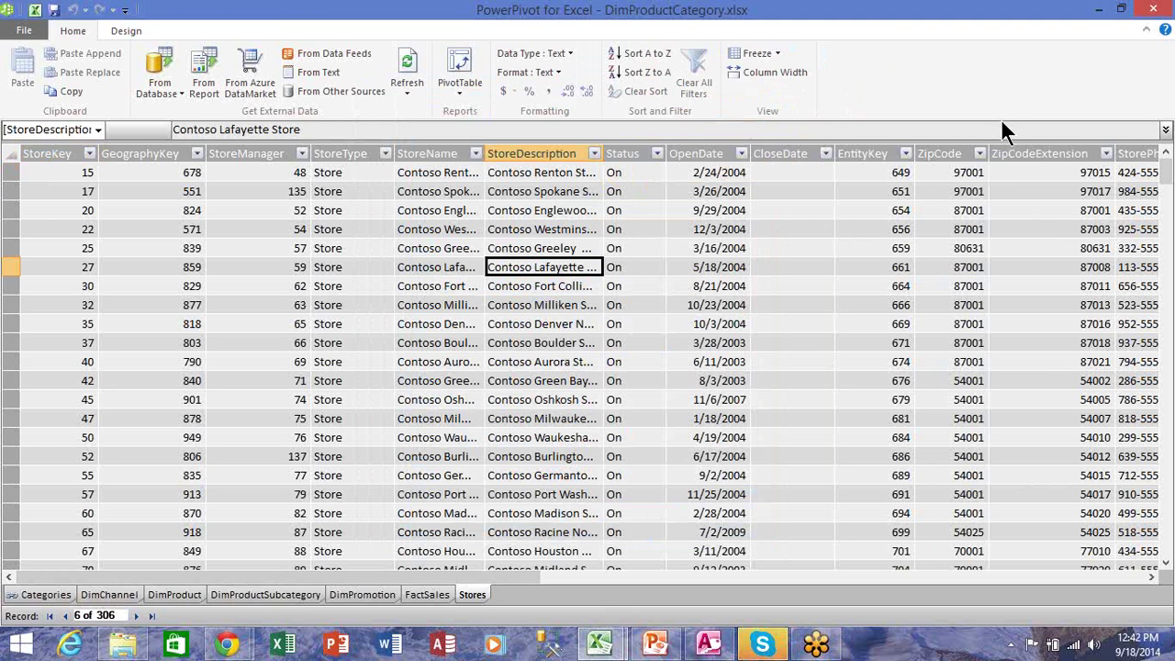
Step: Review the existing relationships between the imported tables in the Manage Relationships dialog
left_click(127, 30)
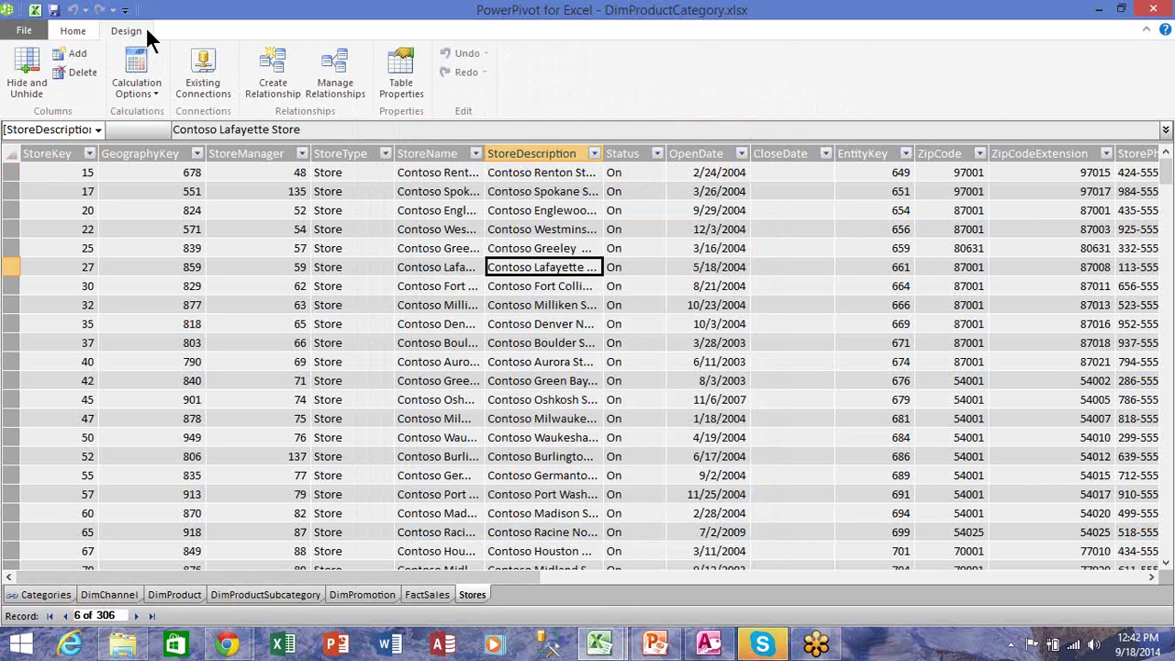
left_click(339, 91)
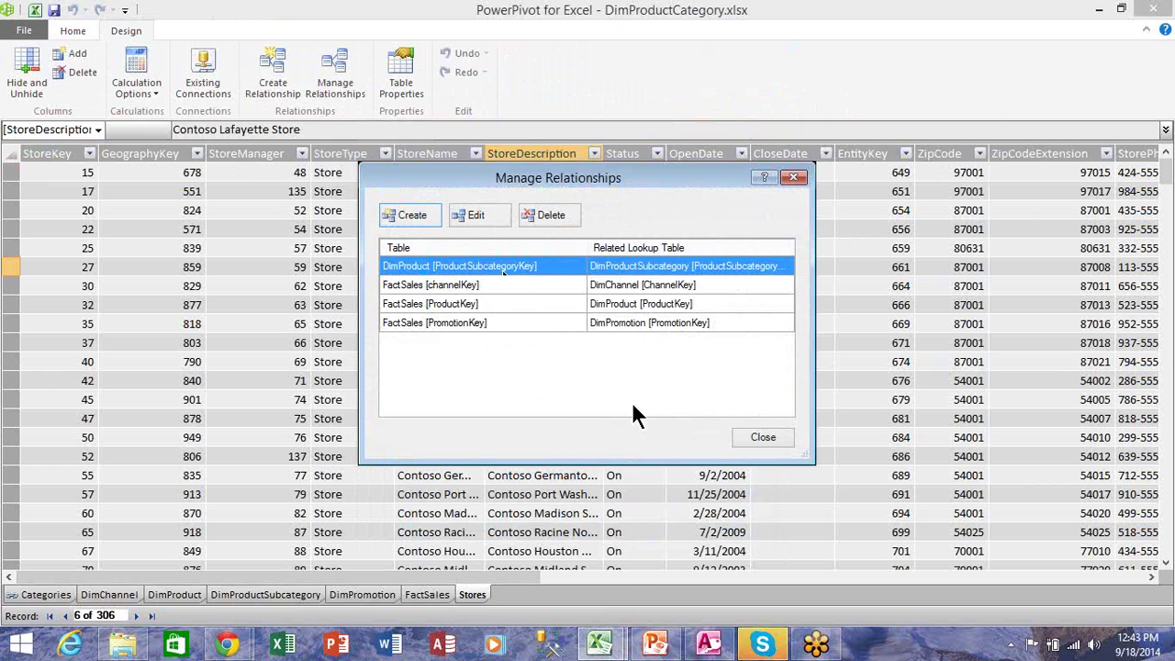
left_click(762, 438)
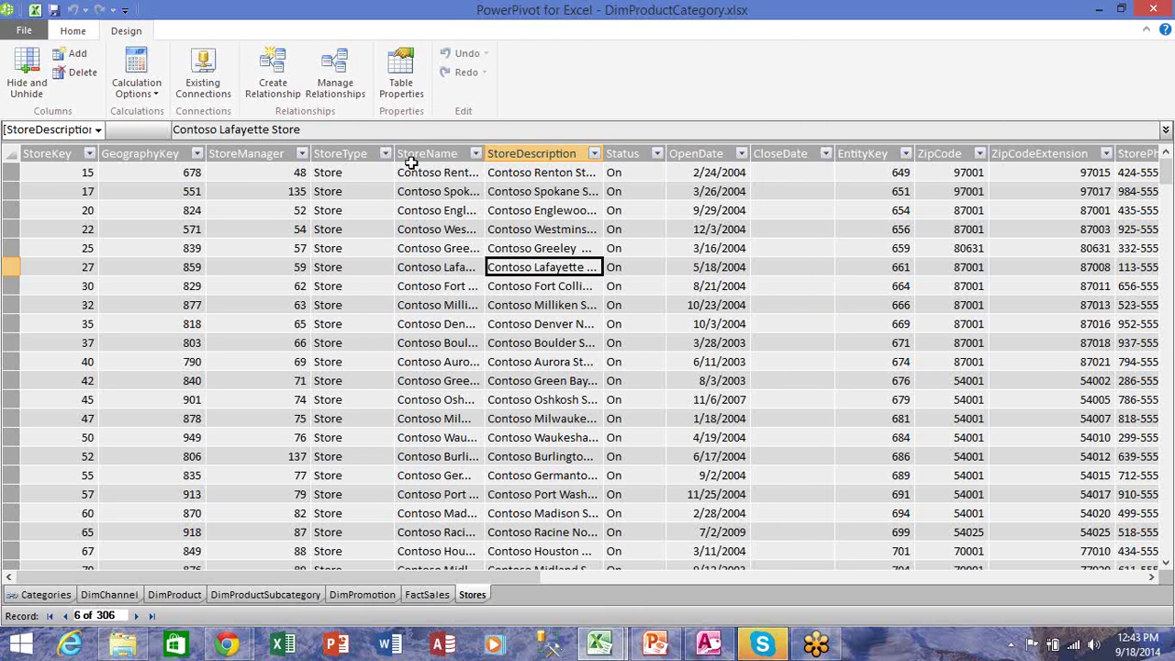
Step: Create a relationship from the ClassID column of DimProduct to the ProductCategoryKey column of the Categories lookup table
left_click(269, 75)
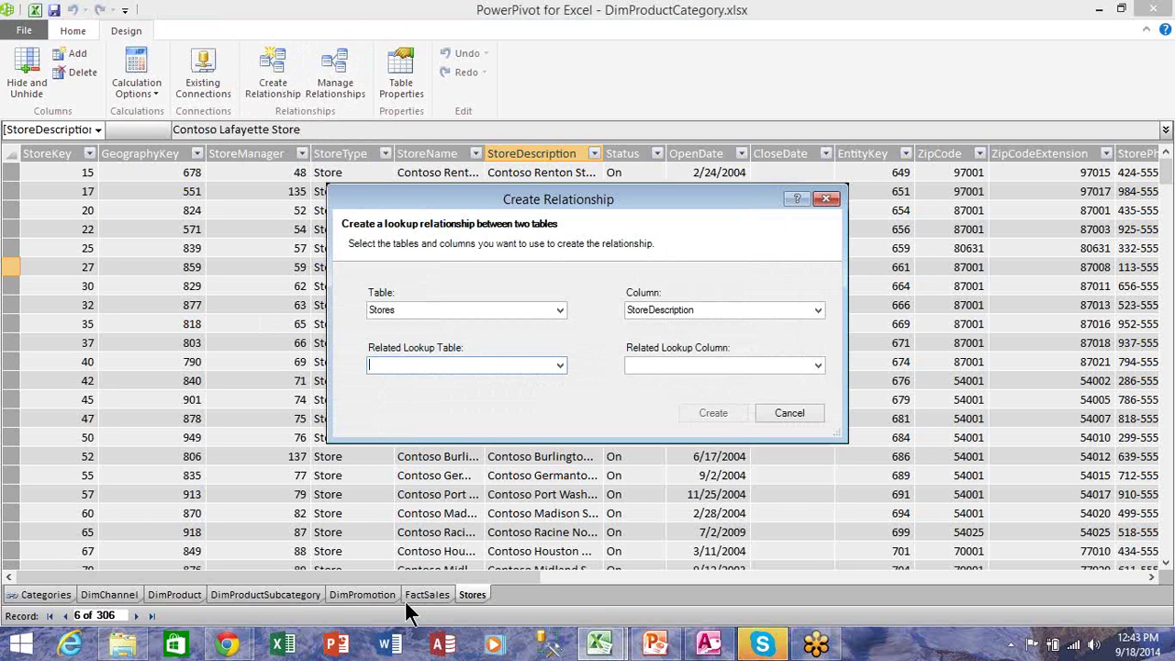
left_click(559, 309)
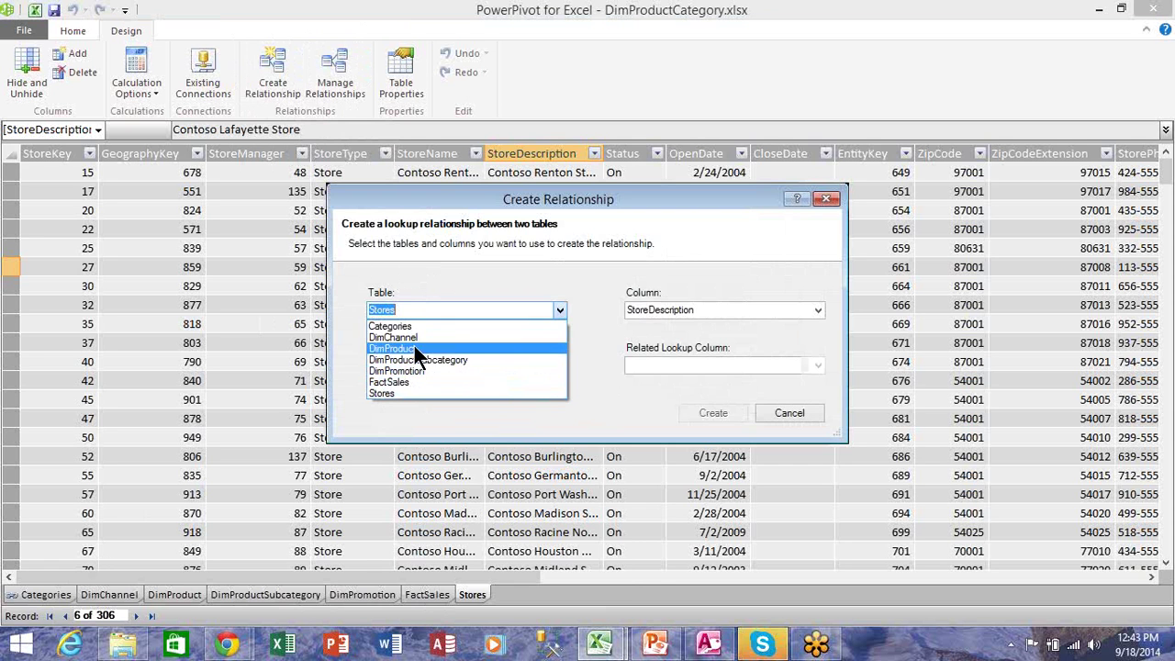
left_click(413, 348)
left_click(818, 309)
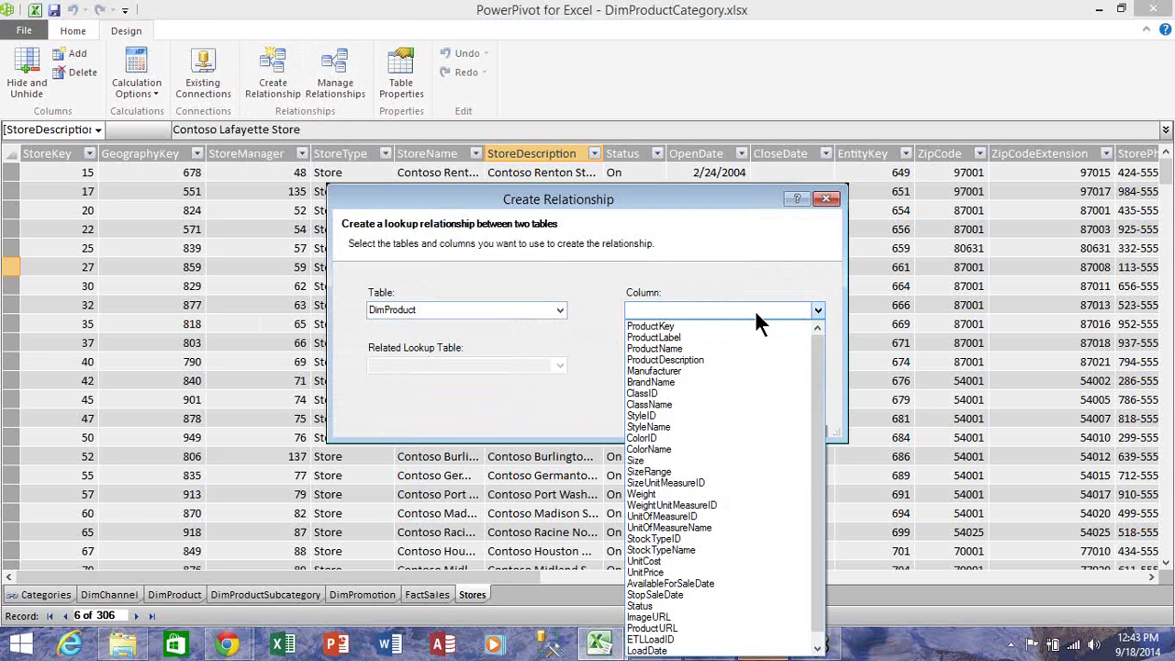
left_click(678, 392)
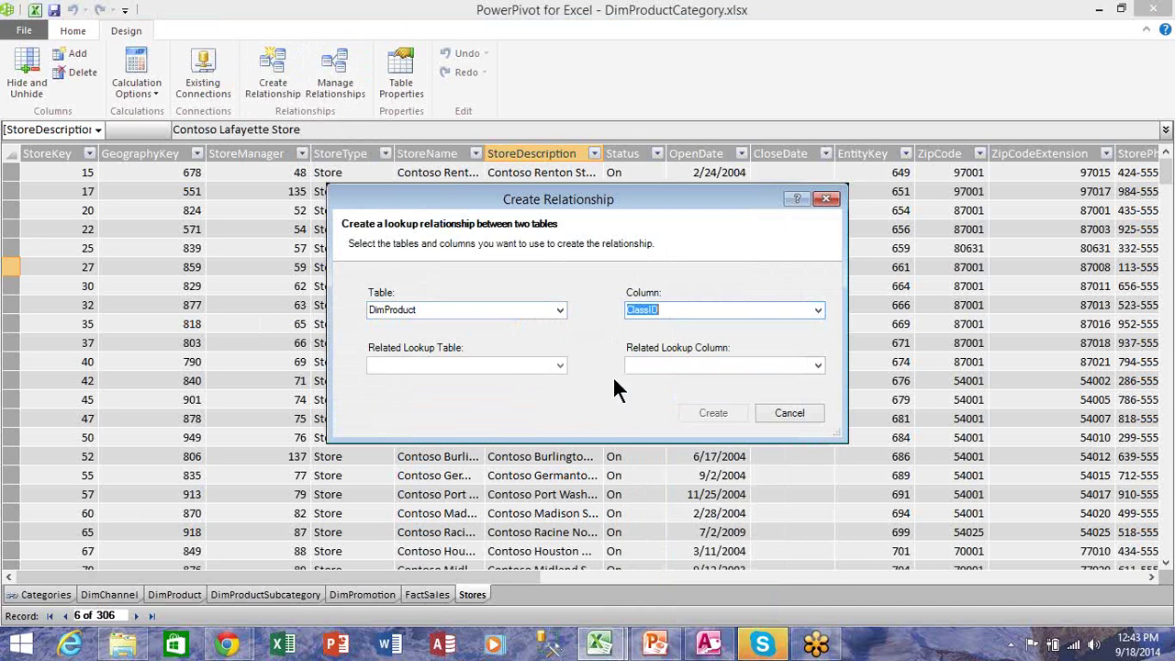
left_click(560, 367)
left_click(453, 380)
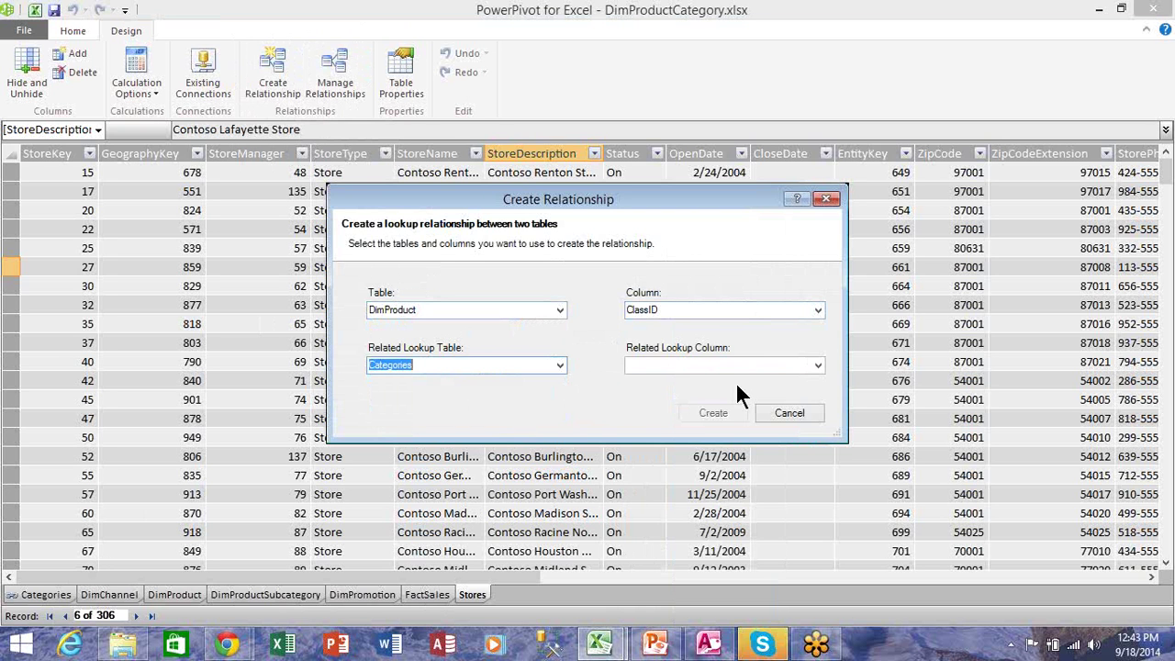
left_click(816, 365)
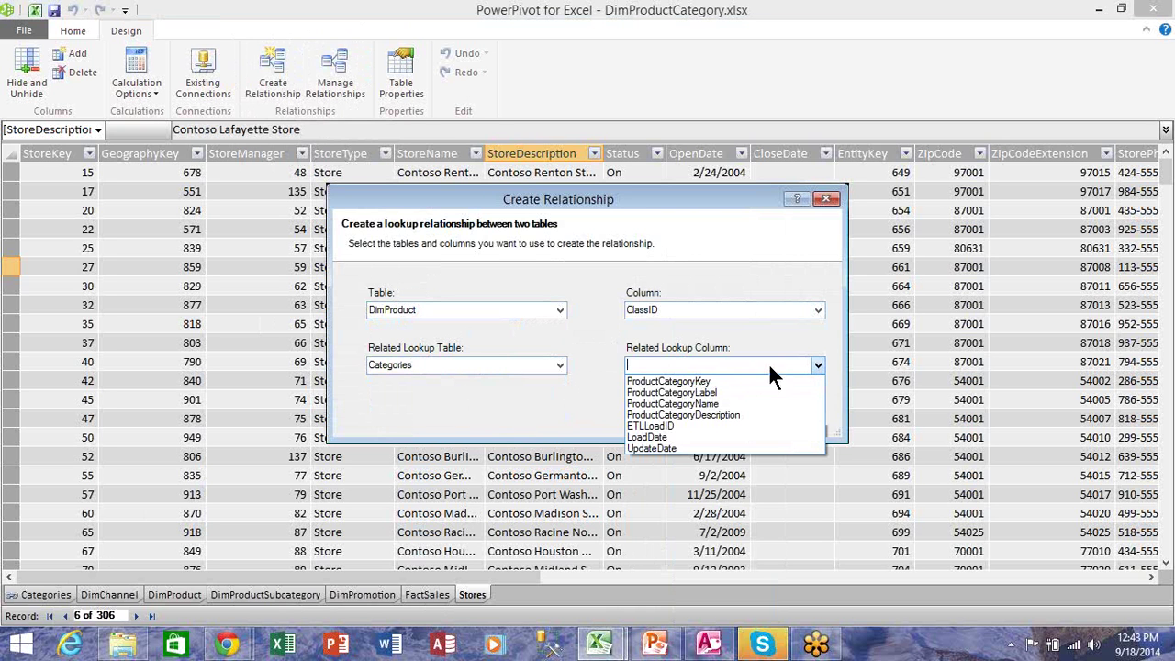
left_click(720, 382)
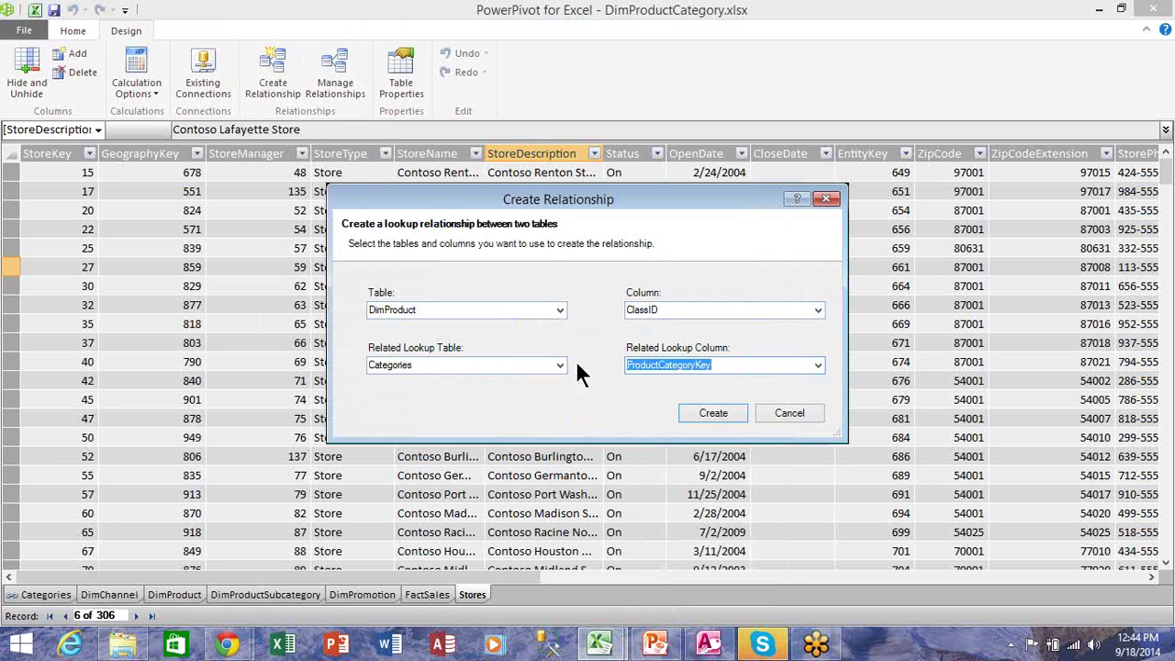
left_click(695, 413)
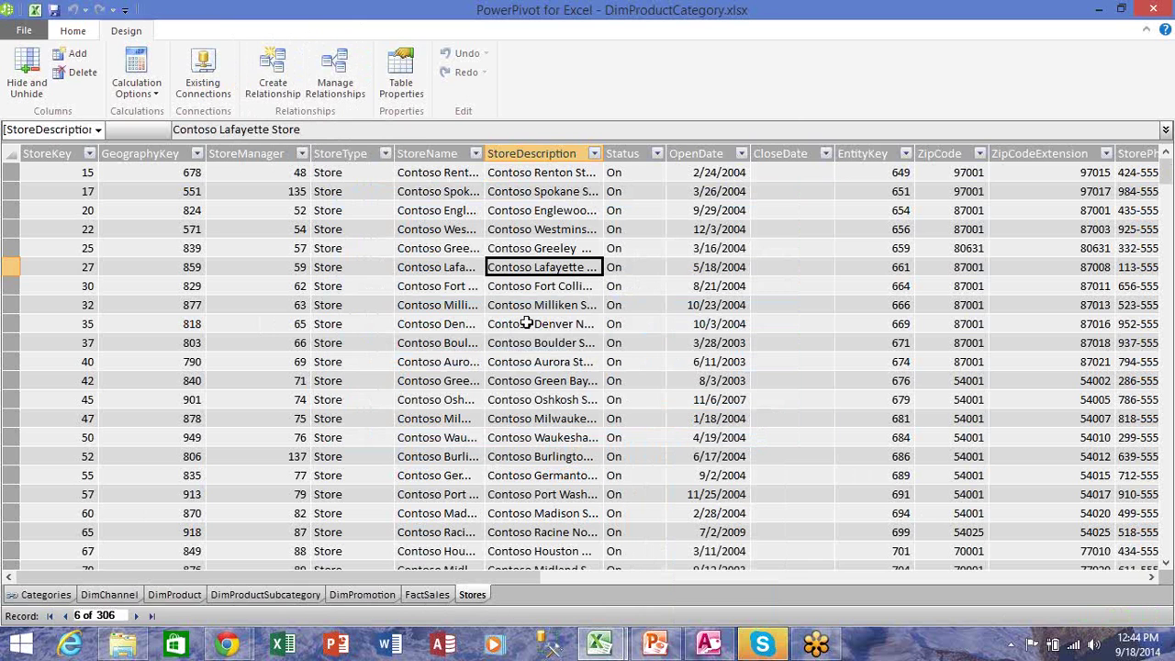
Step: Create a relationship from the StoreKey column of FactSales to the StoreKey column of the Stores lookup table
left_click(278, 87)
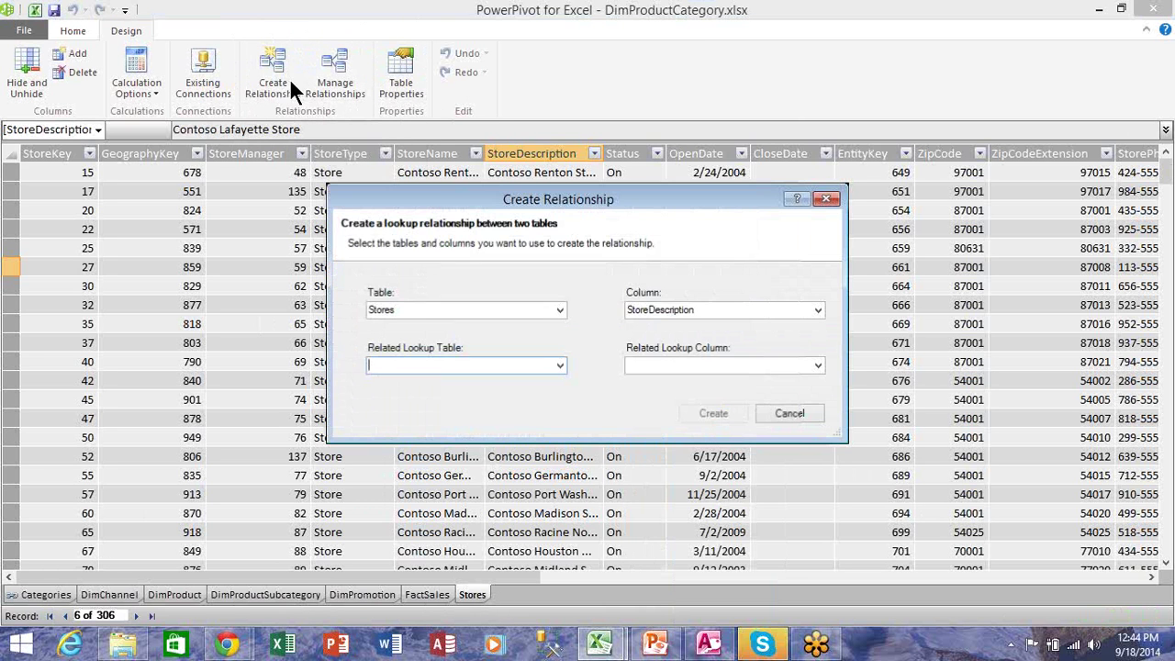
left_click(559, 309)
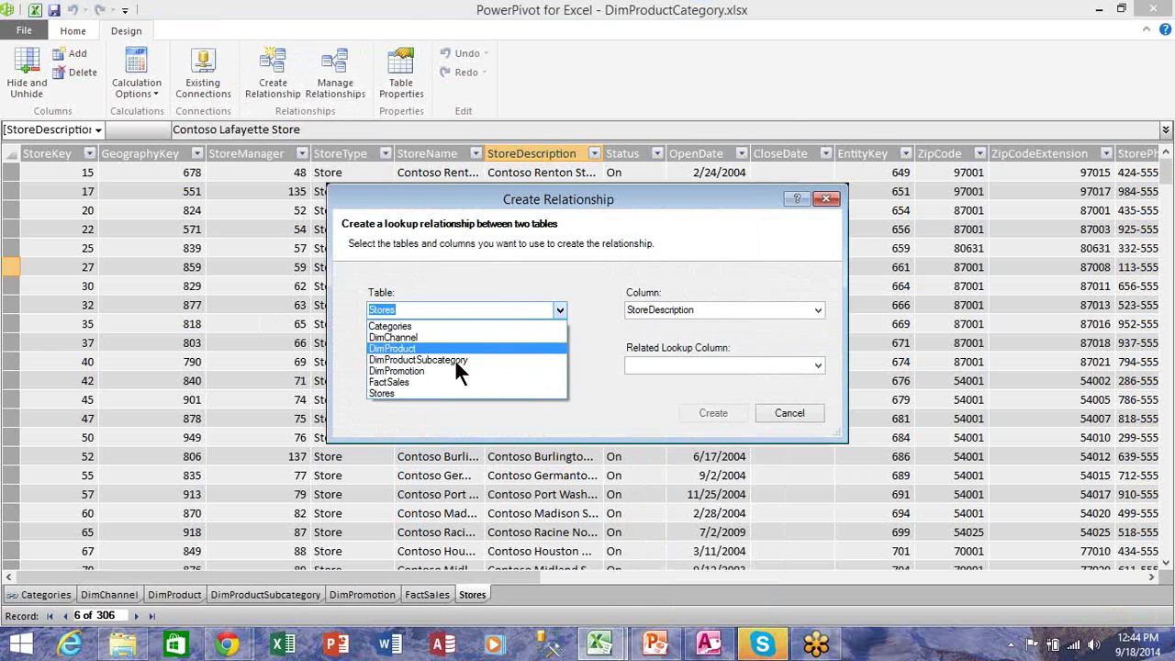
left_click(430, 380)
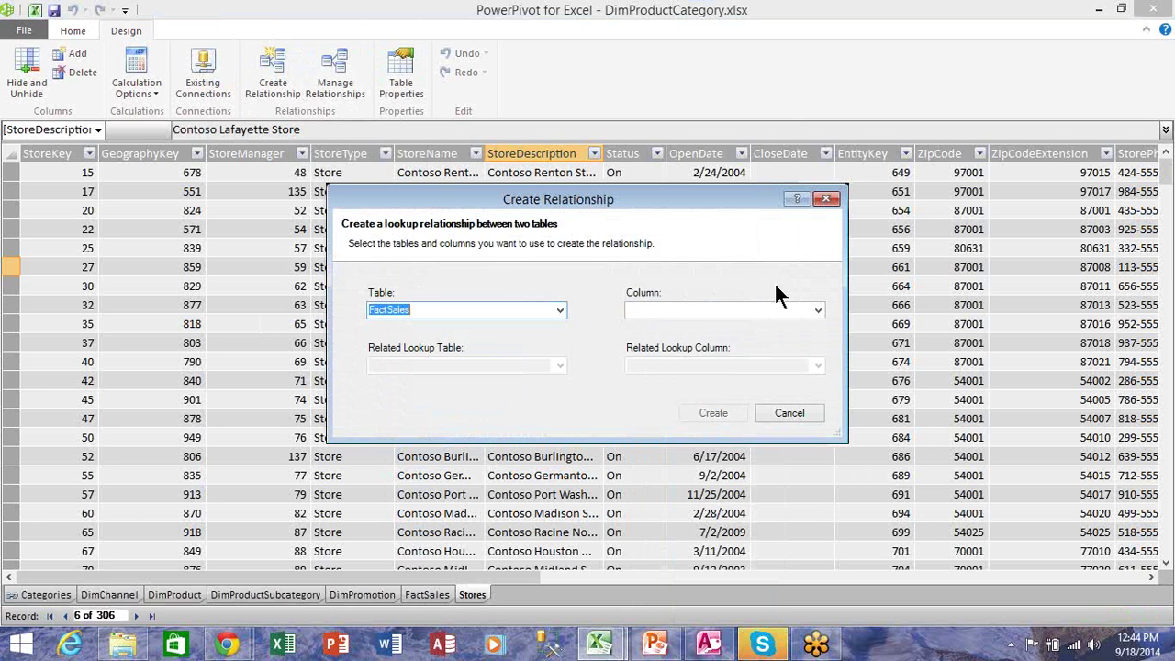
left_click(816, 310)
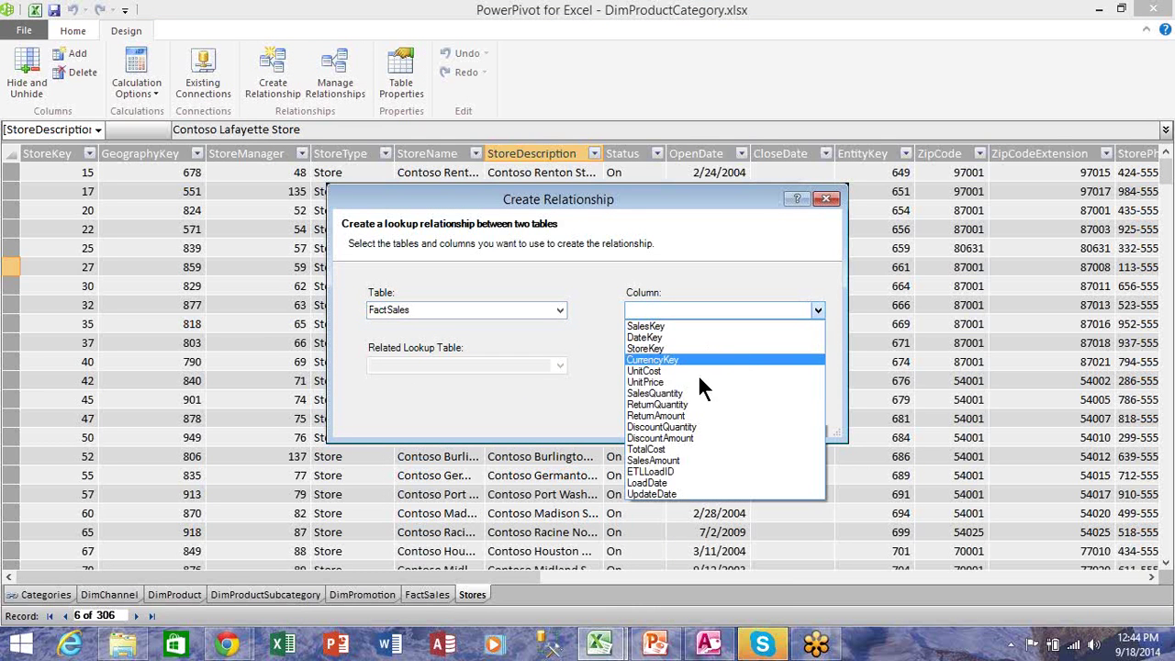
left_click(658, 350)
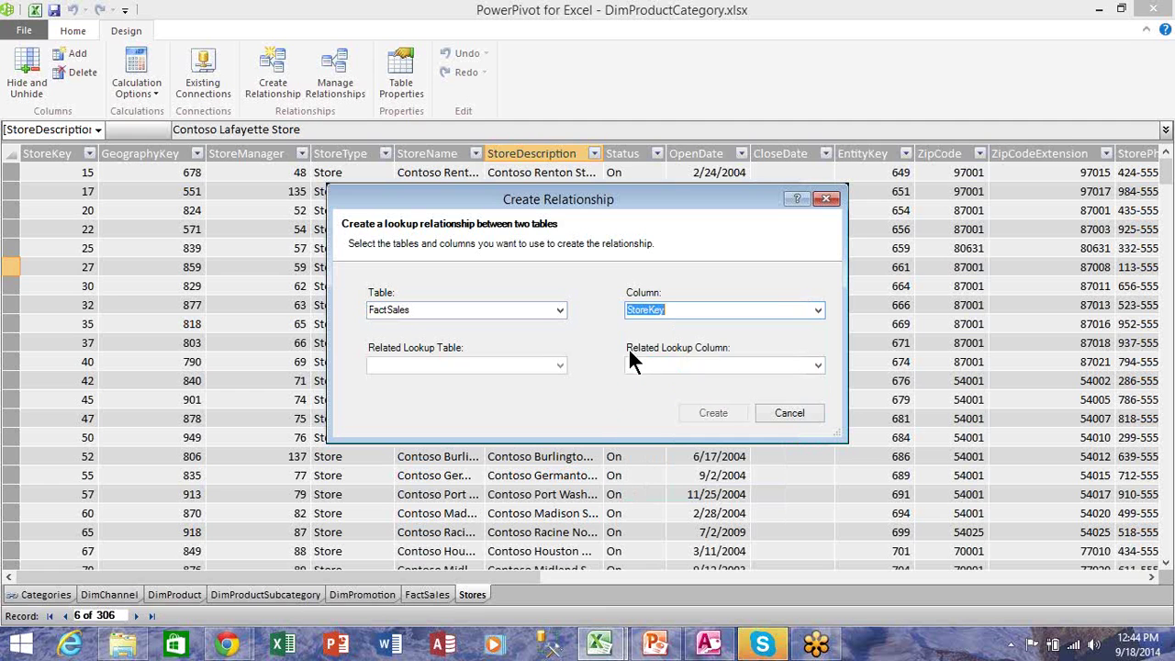
left_click(559, 366)
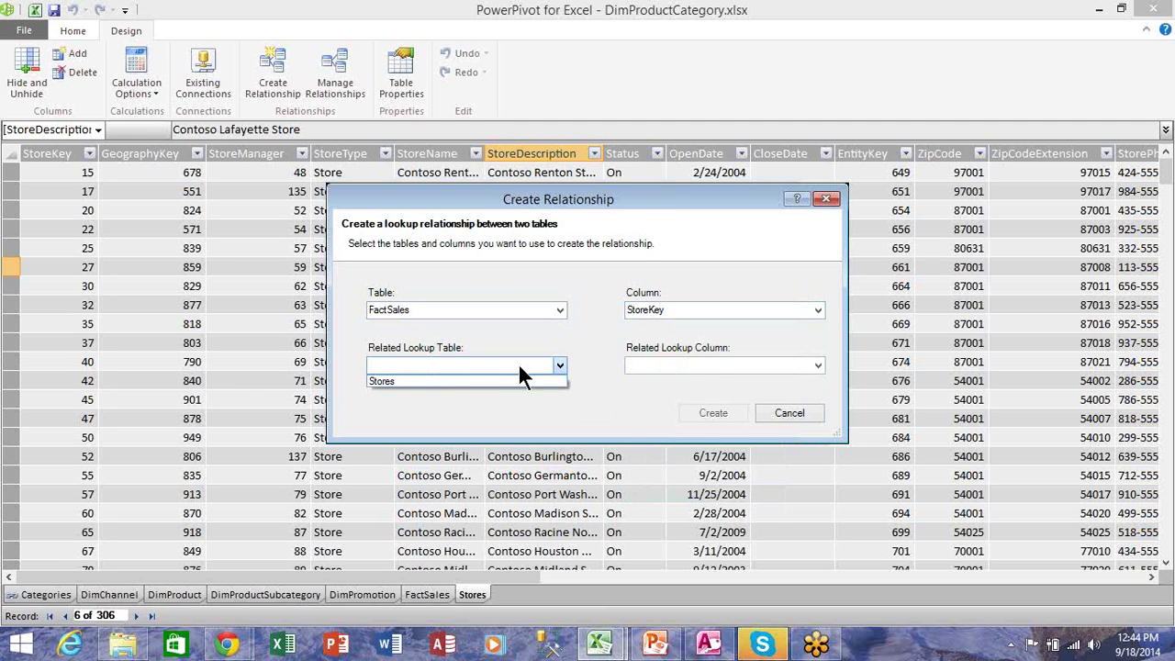
left_click(454, 380)
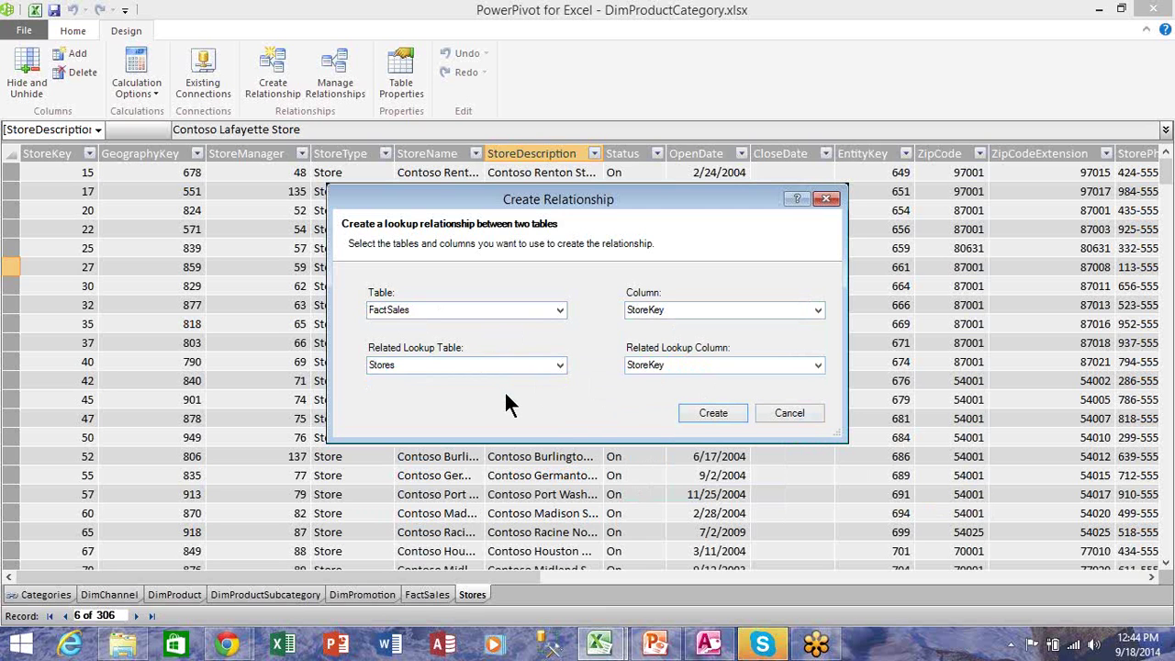
left_click(706, 414)
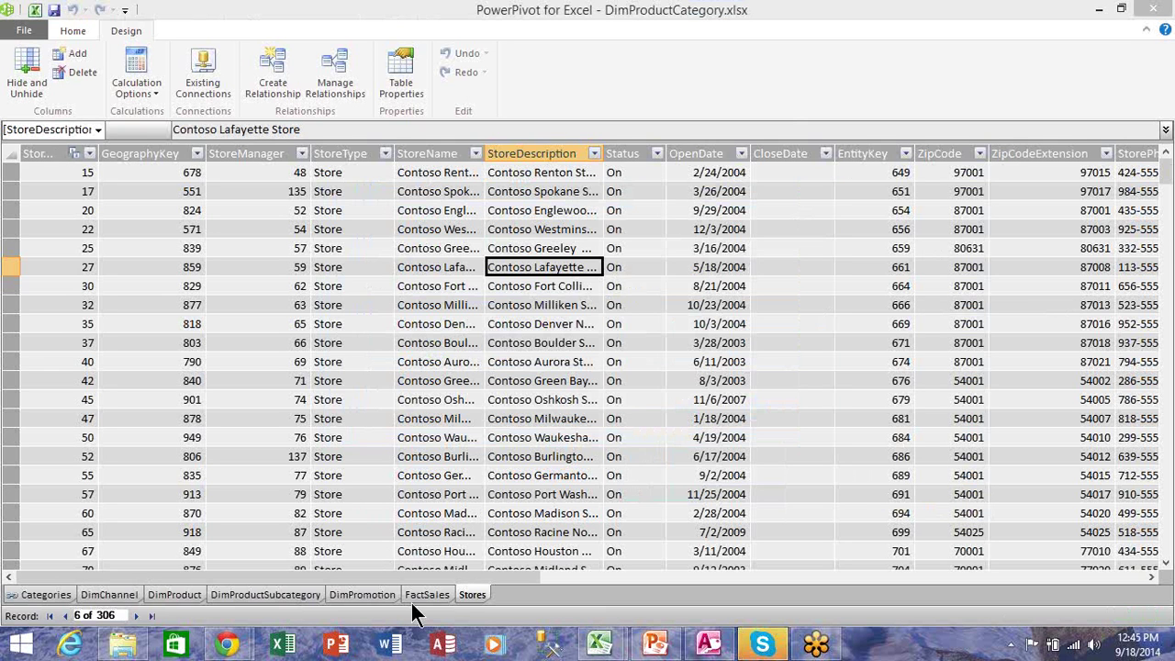
Step: Look through the sort and filter options of the Manufacturer column in the DimProduct table without applying any
left_click(174, 593)
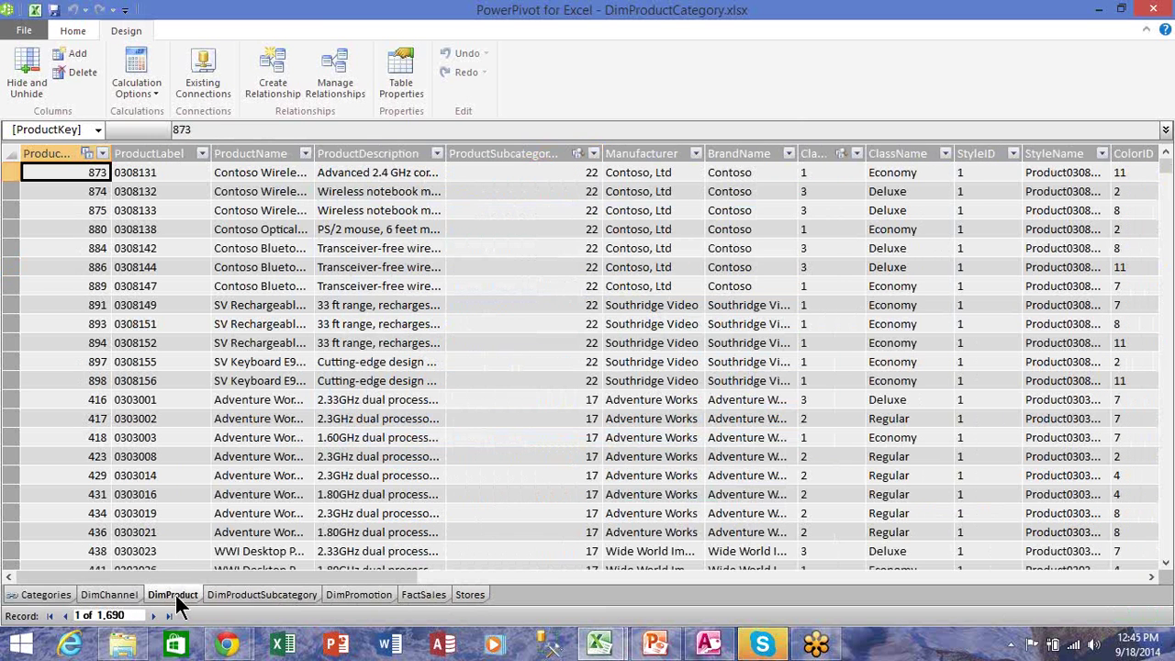
left_click(695, 155)
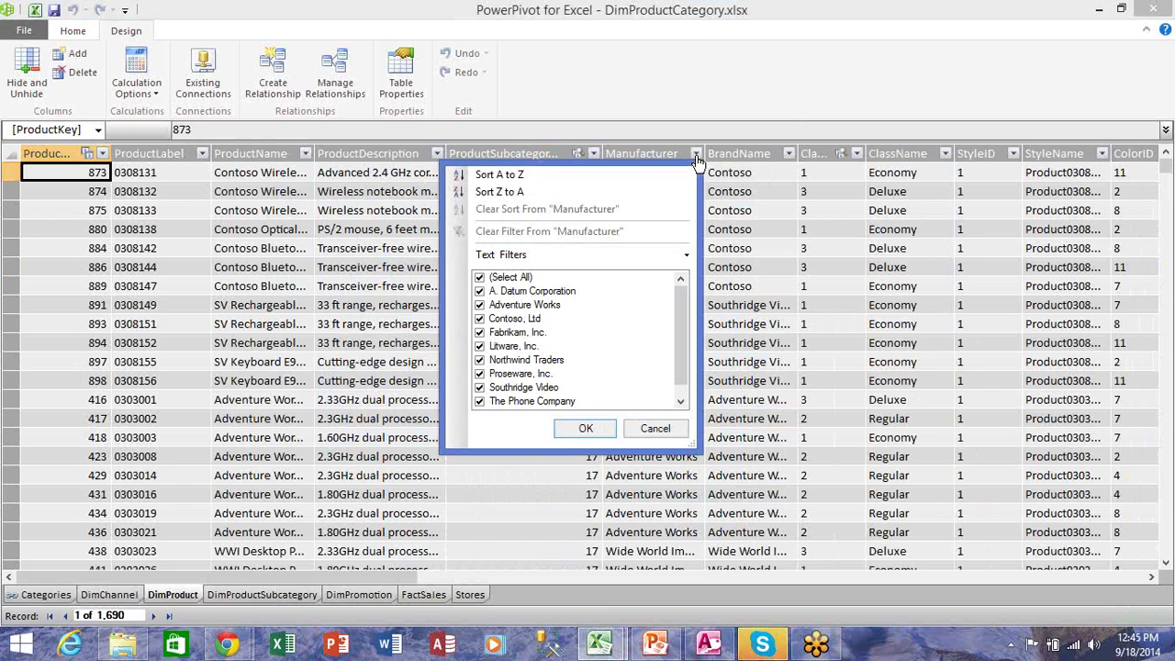
left_click(652, 431)
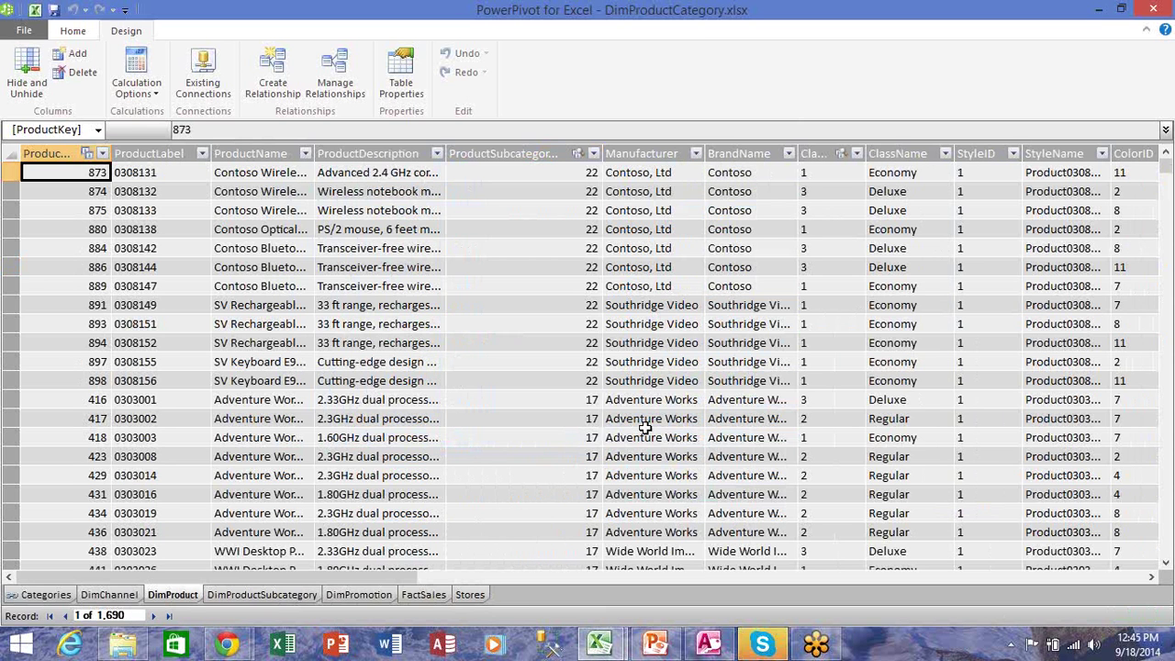
left_click(696, 154)
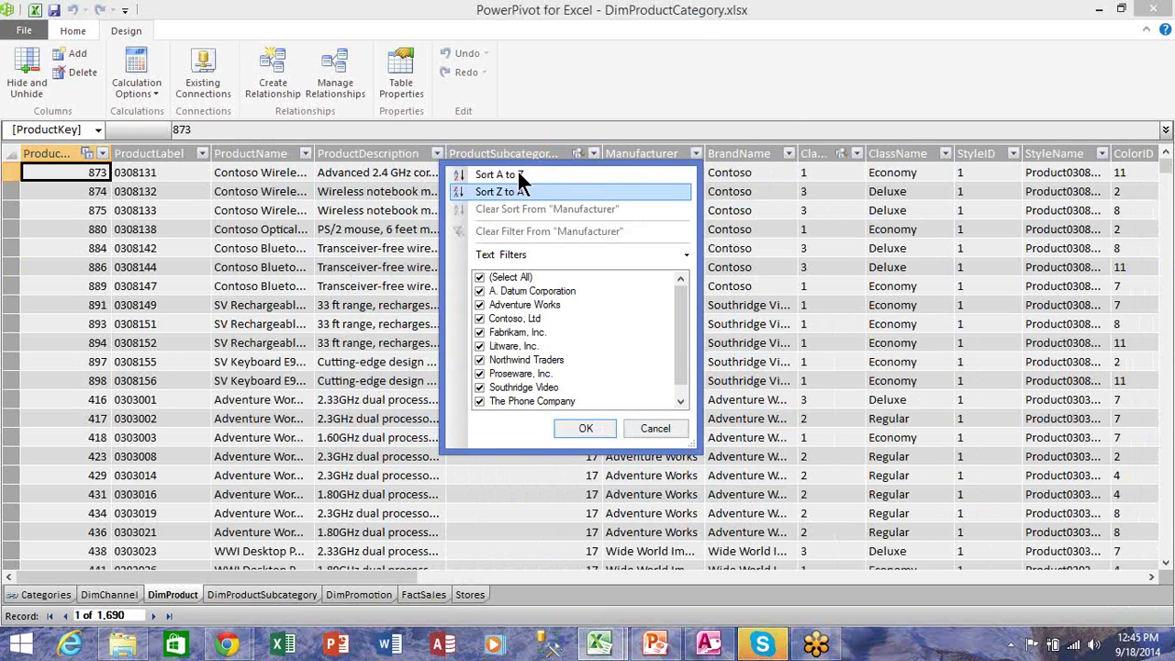
left_click(396, 241)
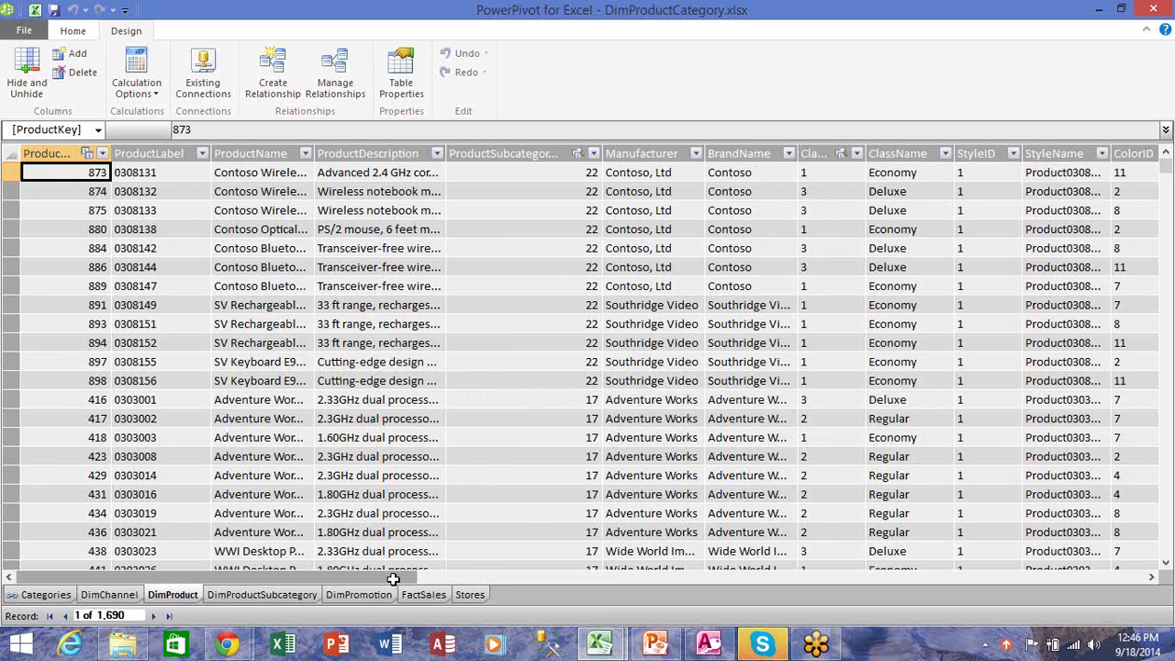
Step: Start a formula in the first cell of the blank column at the end of the DimProduct table
left_click_drag(393, 579, 1154, 578)
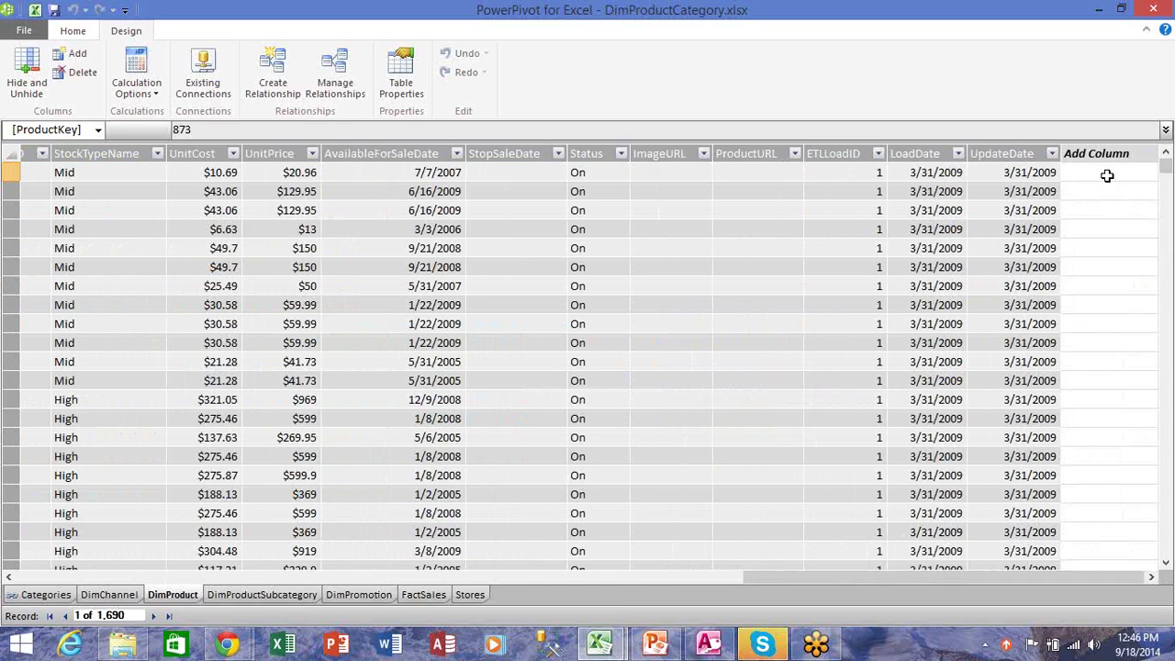
left_click(1107, 175)
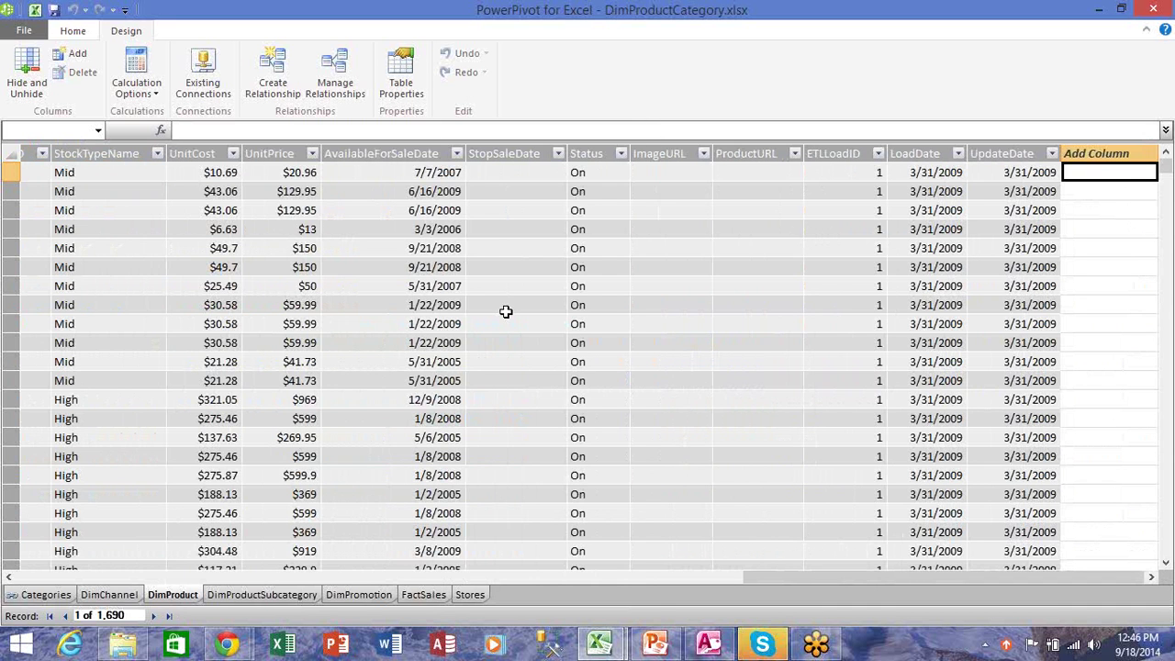
type("=")
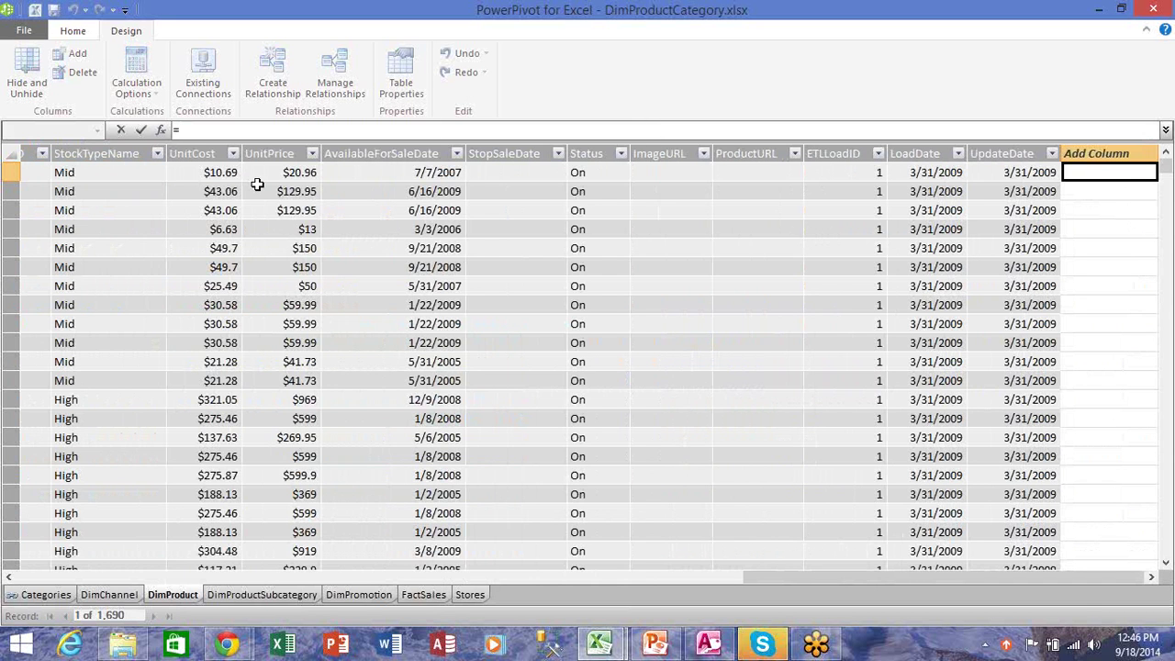
Step: Insert the RELATED function from the Filter category into the new column's formula
left_click(161, 130)
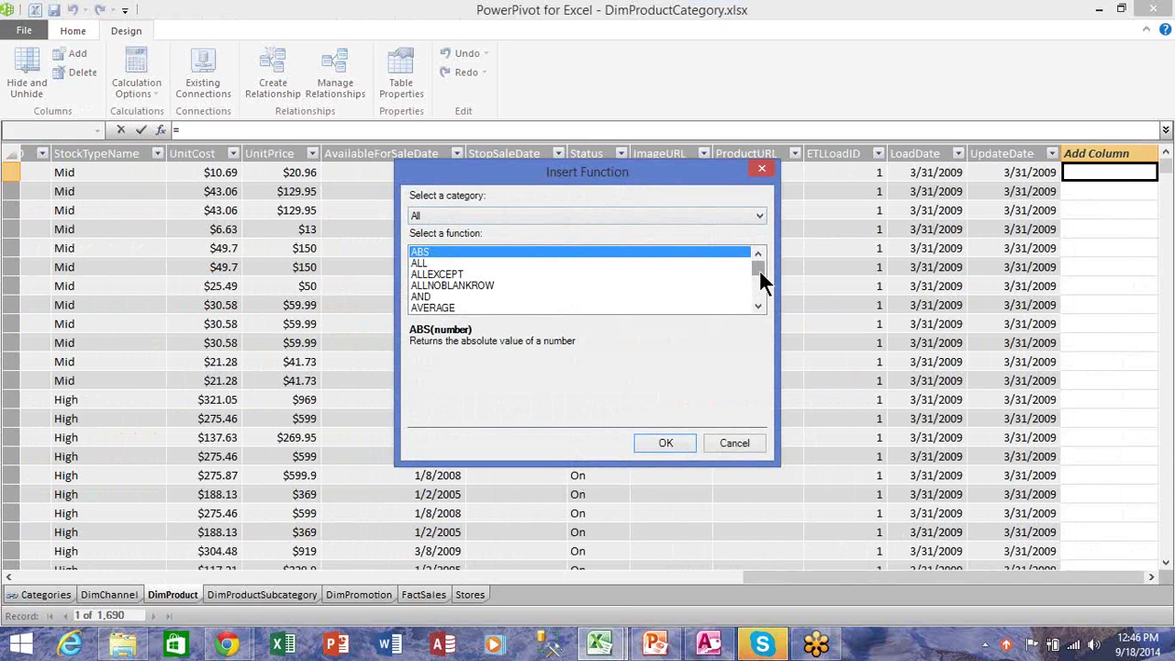
left_click_drag(760, 270, 759, 261)
left_click(758, 218)
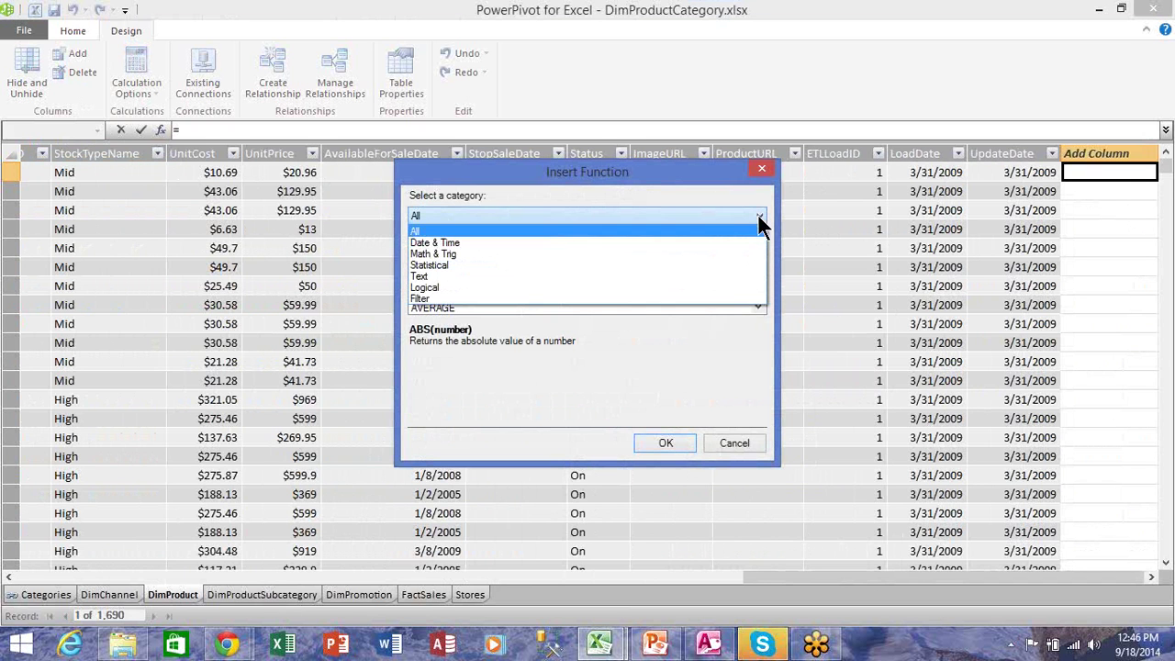
left_click(429, 298)
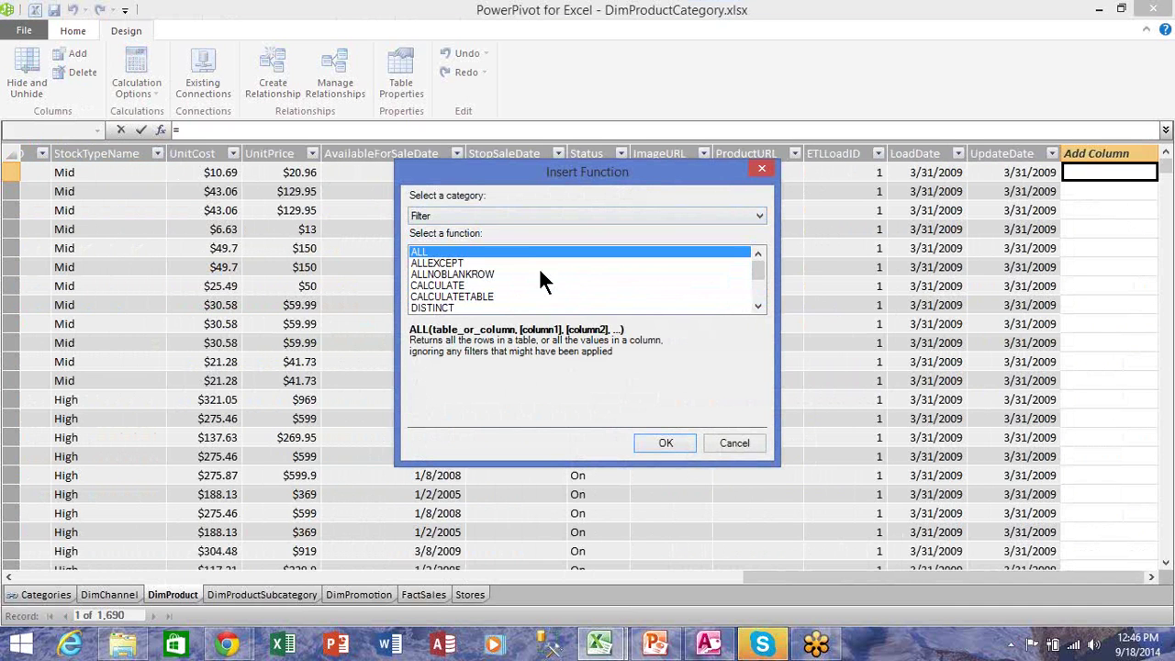
left_click(756, 306)
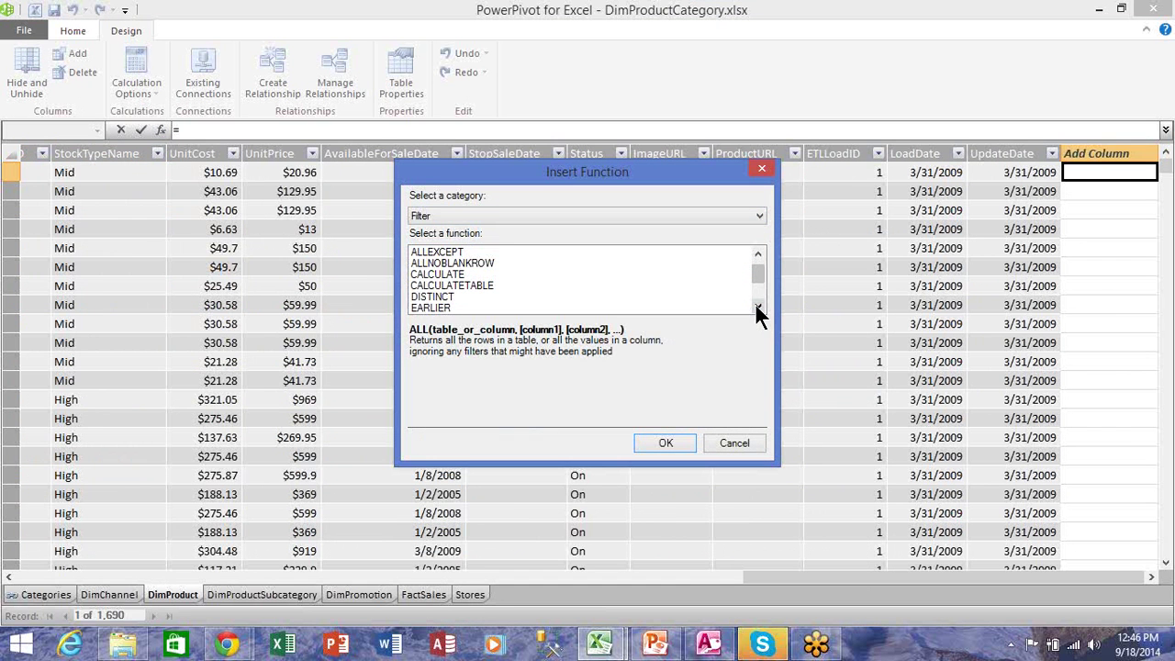
left_click(756, 306)
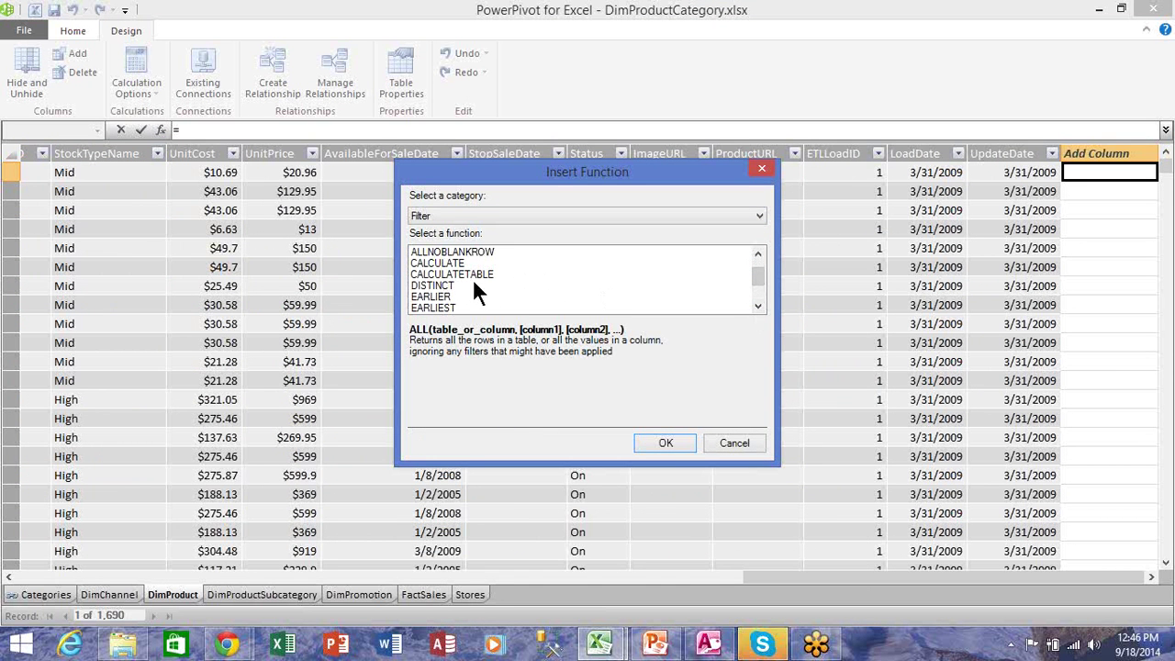
left_click(758, 305)
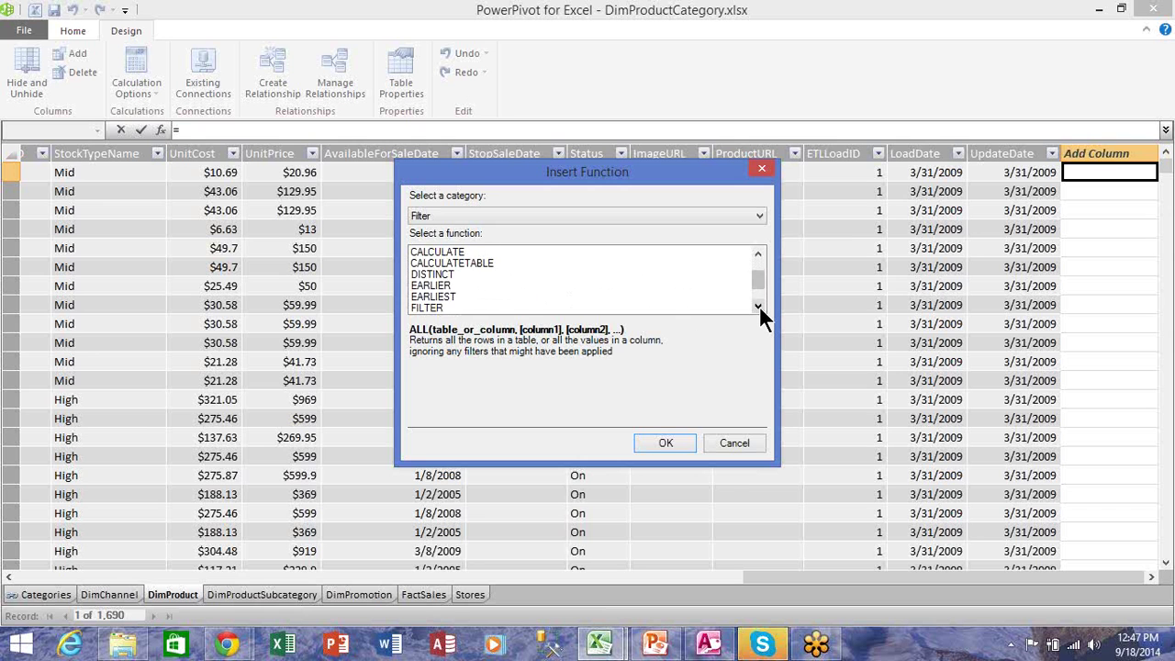
left_click(758, 304)
double_click(758, 305)
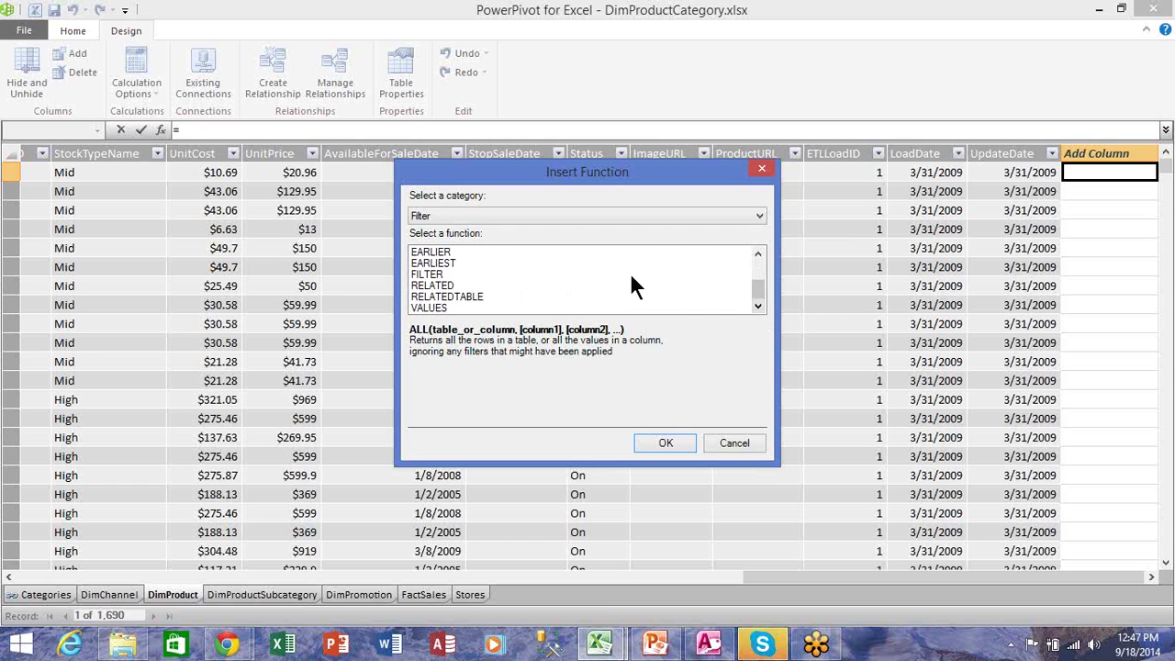
left_click(441, 287)
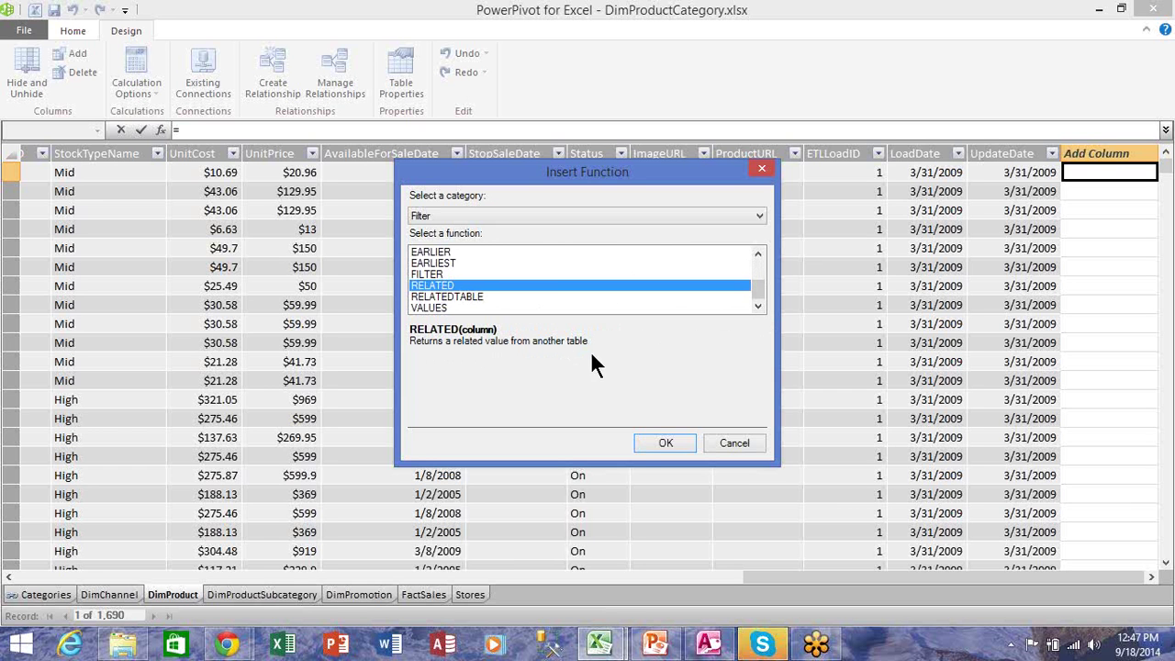
left_click(663, 443)
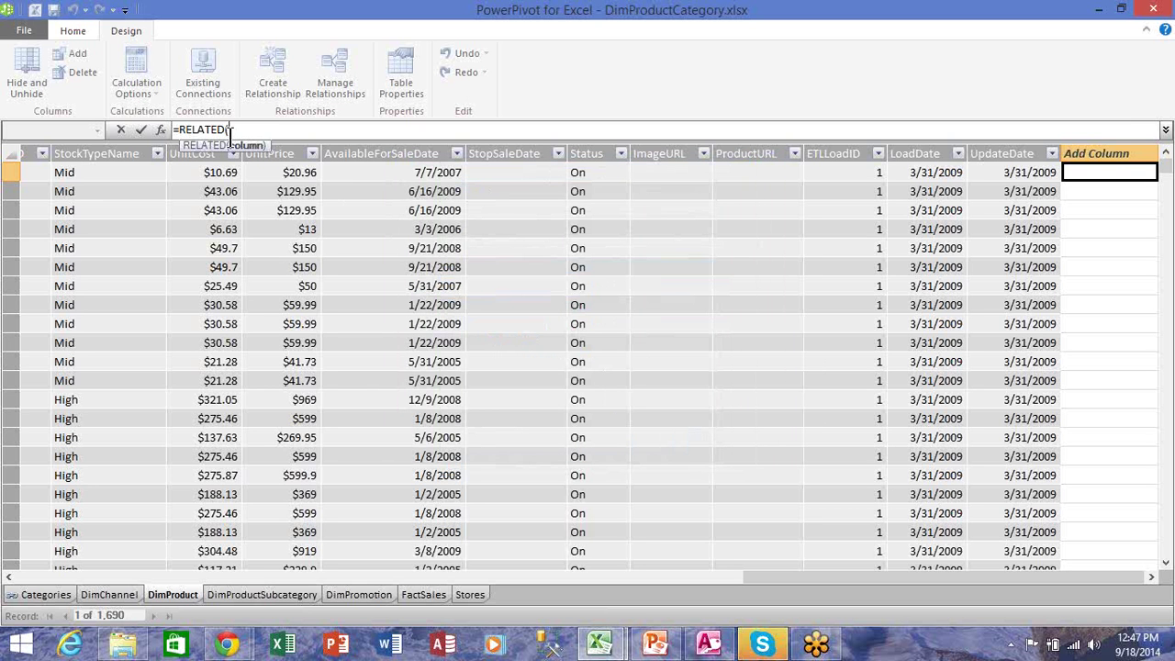
Step: Complete the formula as =RELATED(Categories[ProductCategoryName]) to fill the calculated column in DimProduct
left_click(200, 129)
left_click(42, 592)
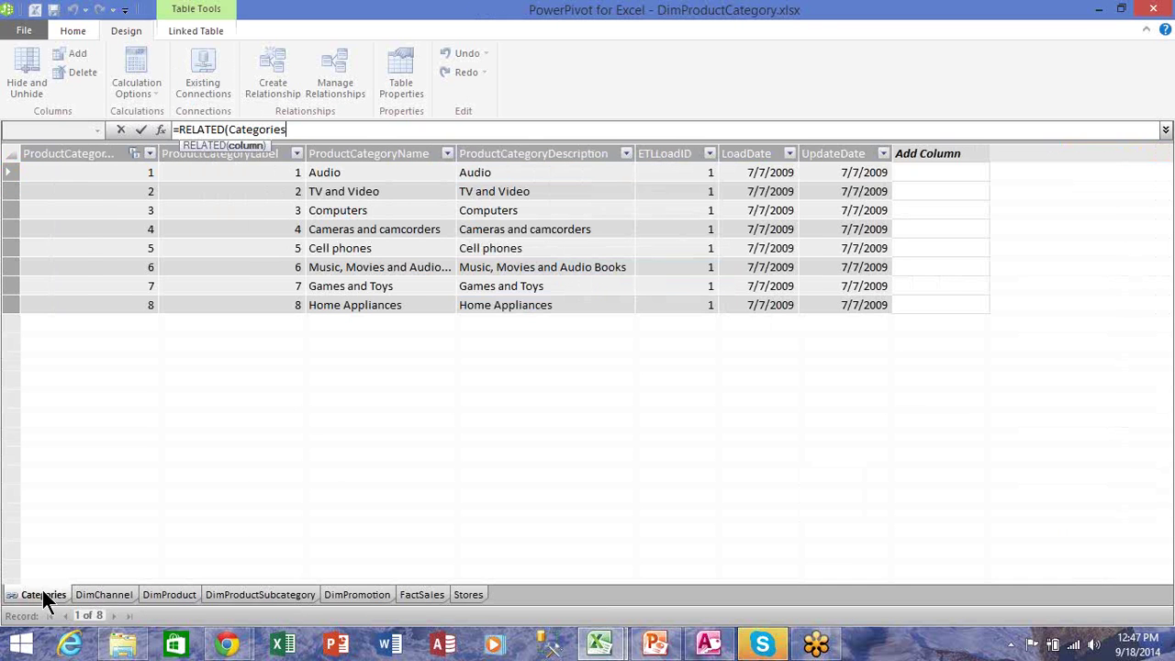
left_click(372, 172)
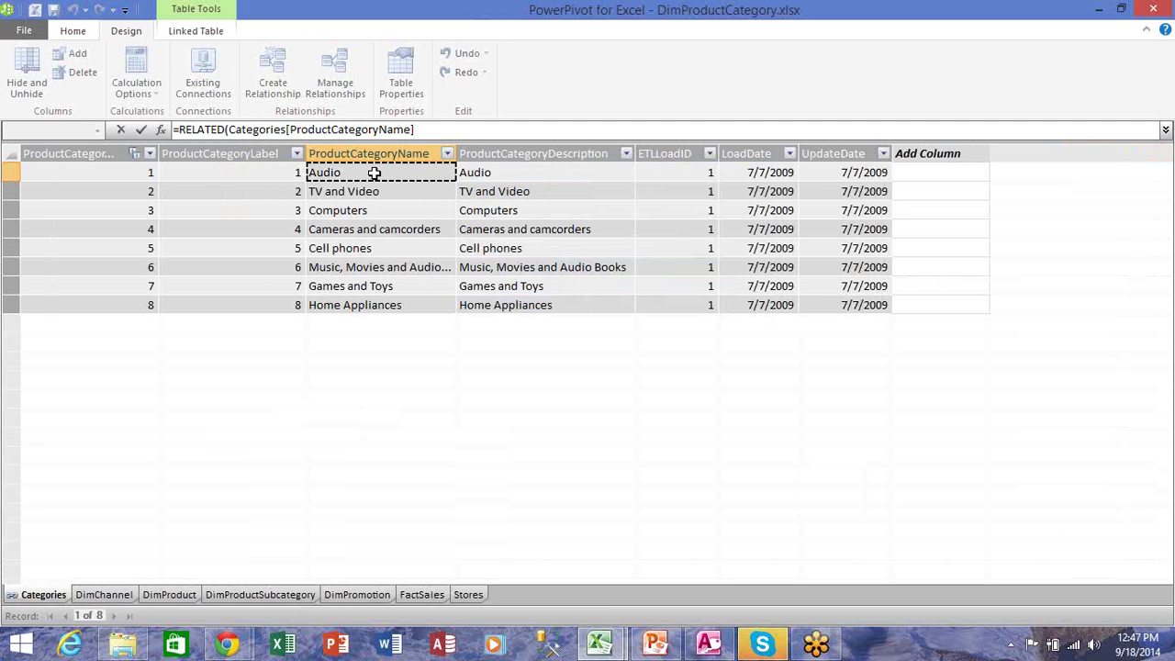
type(")")
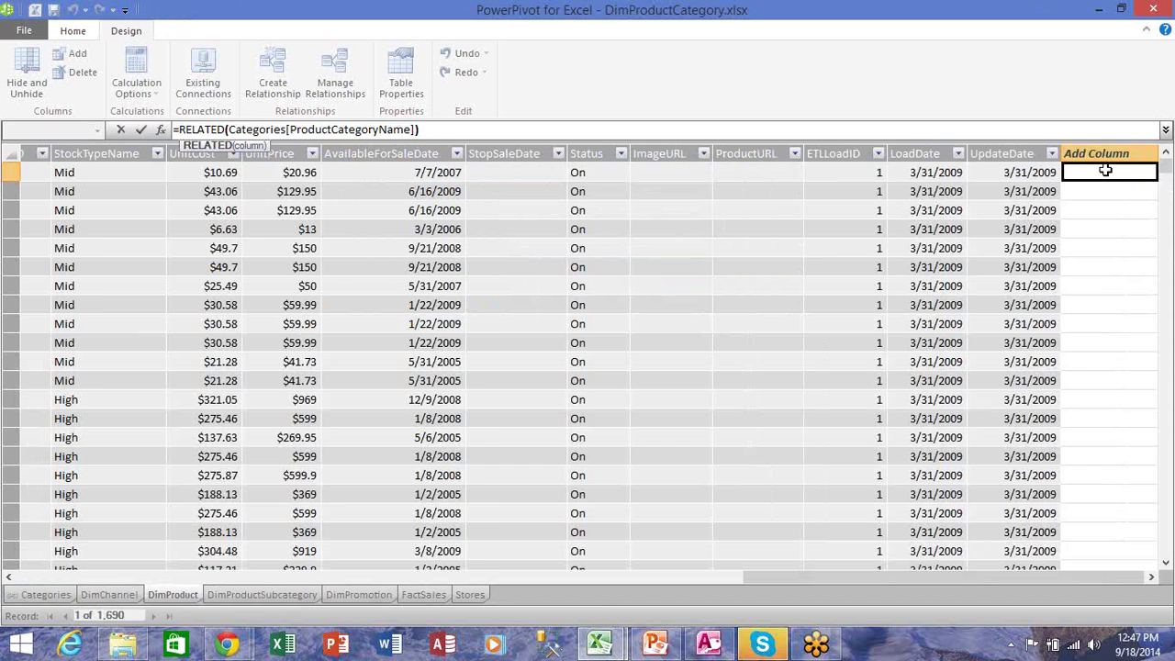
key("Return")
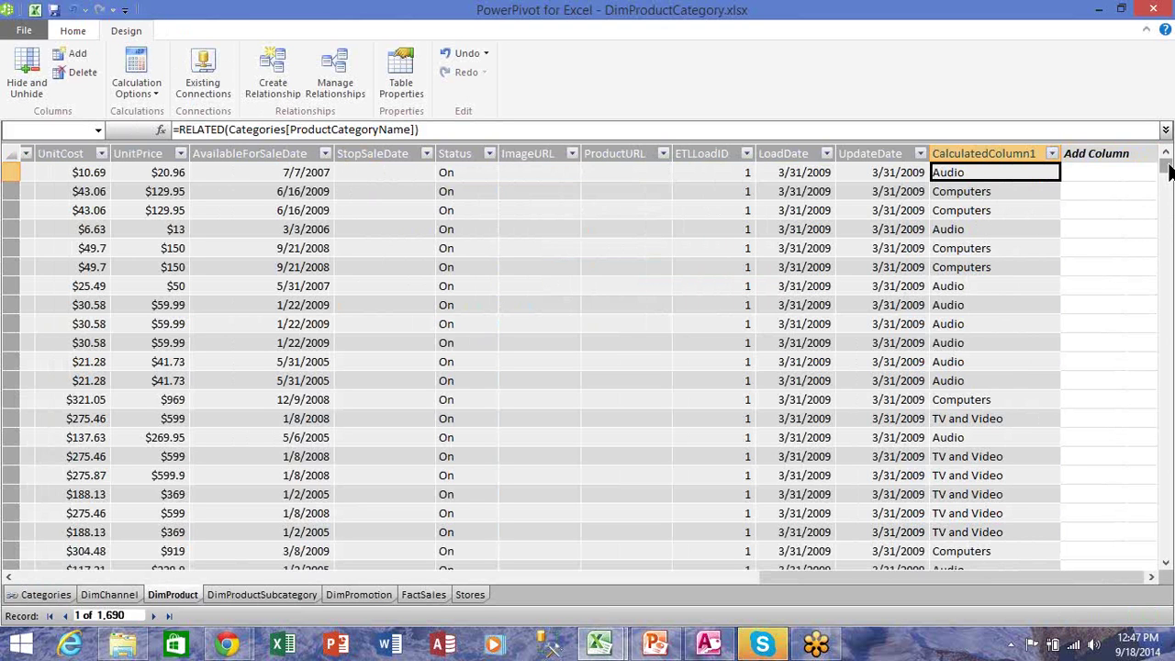
mouse_move(1168, 171)
left_mouse_down()
mouse_move(1168, 252)
mouse_move(1169, 166)
left_mouse_up()
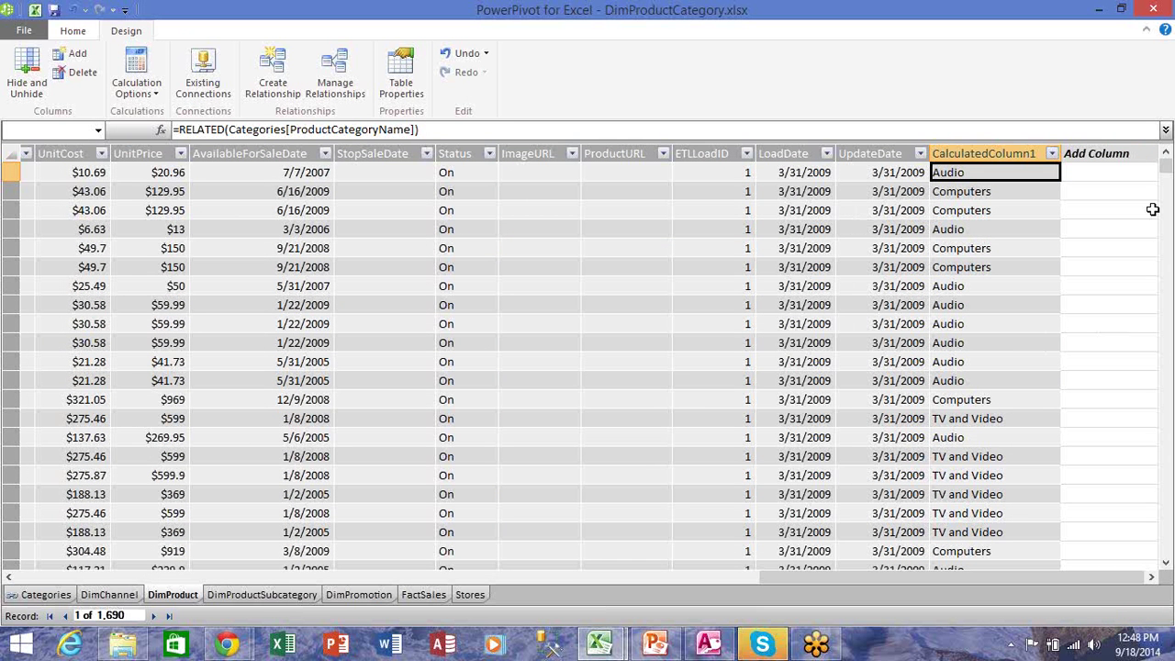
mouse_move(1165, 174)
left_mouse_down()
mouse_move(1166, 309)
mouse_move(1169, 171)
left_mouse_up()
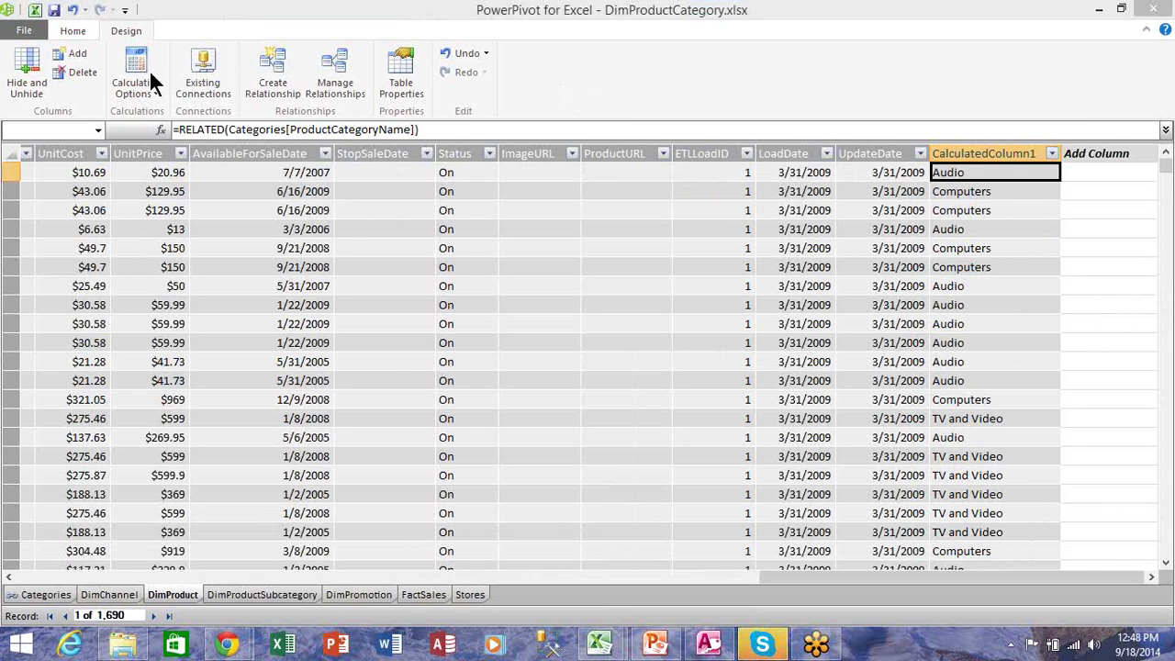
Step: Create a PivotTable from the PowerPivot data model on a new worksheet
left_click(74, 31)
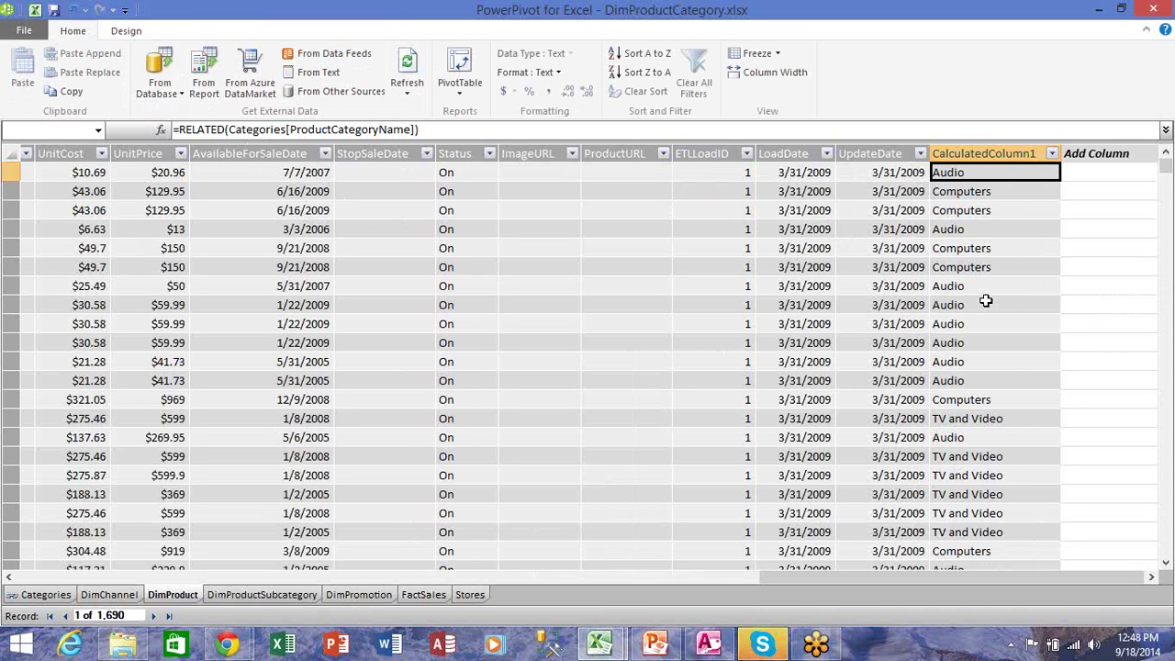
left_click(247, 311)
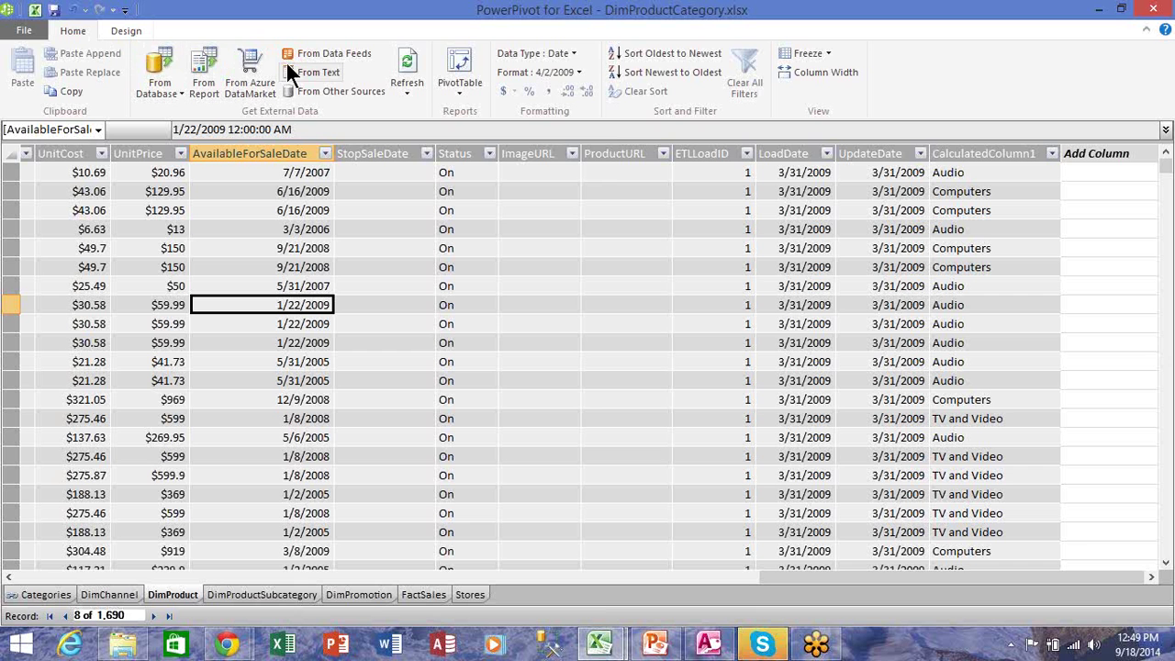
left_click(465, 88)
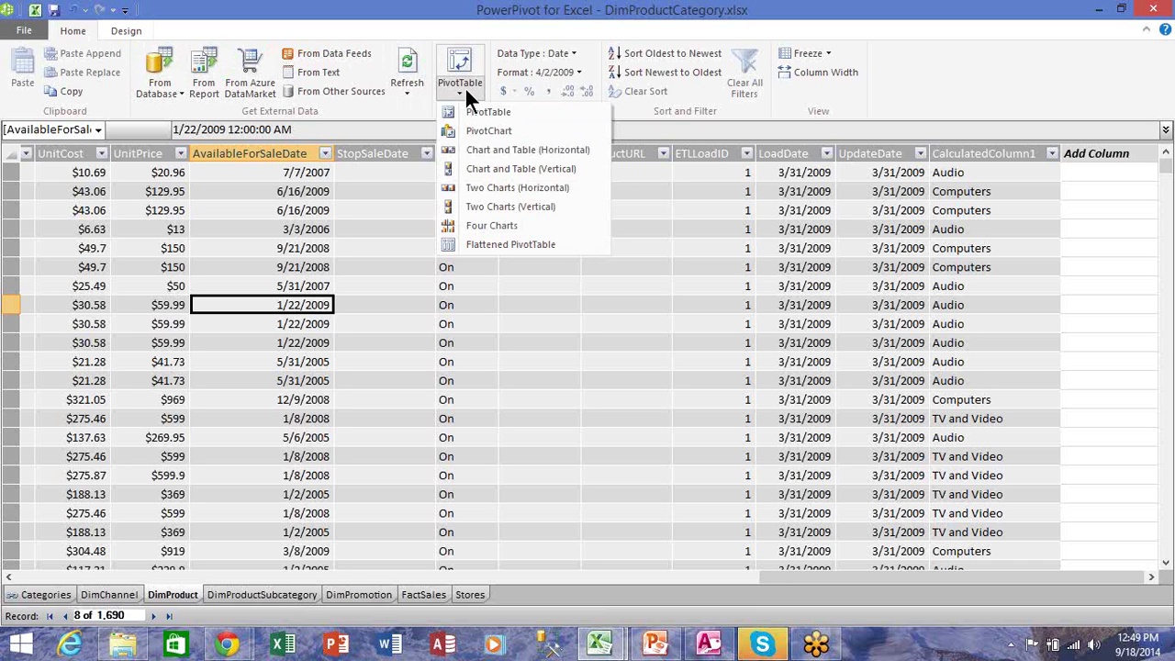
left_click(447, 62)
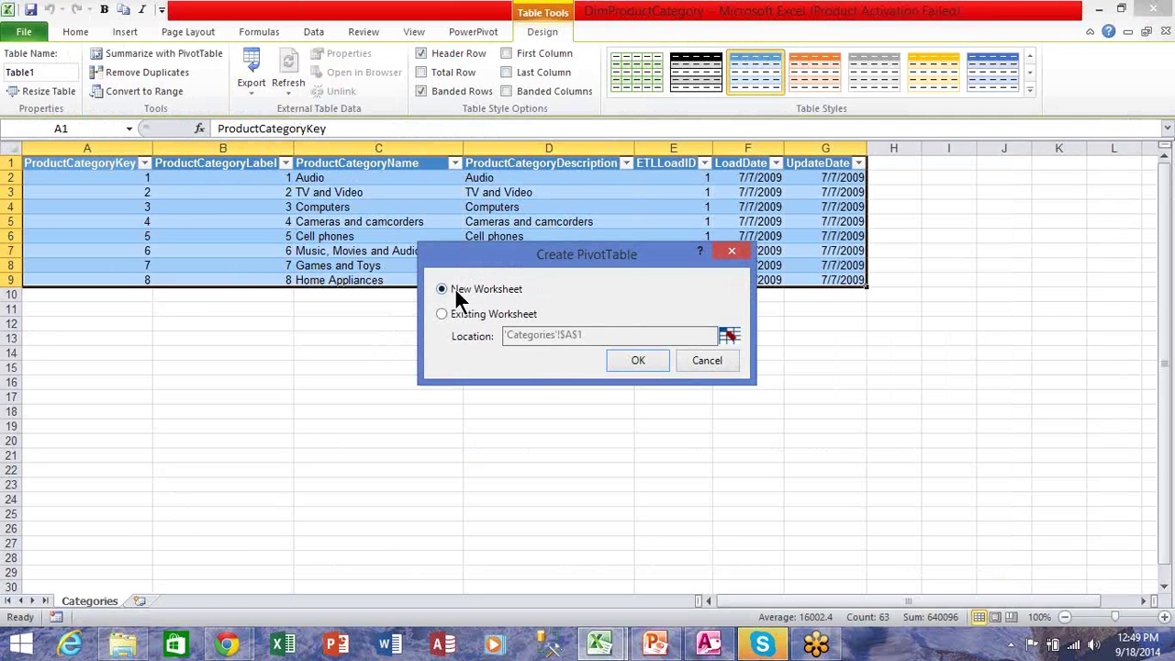
left_click(638, 362)
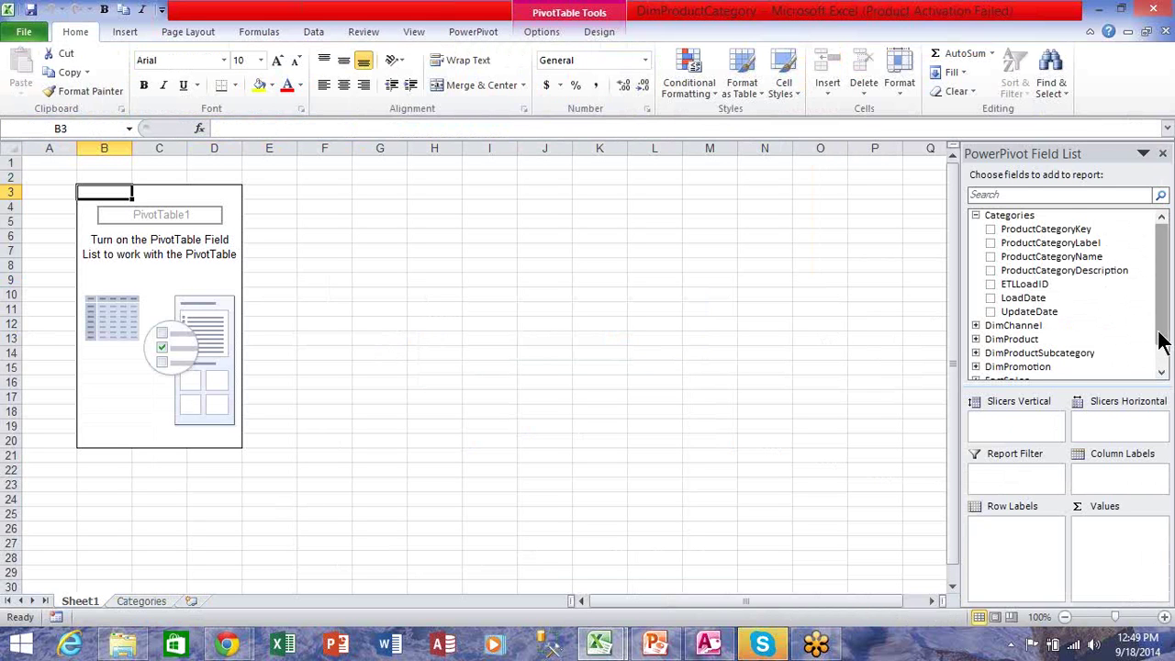
Step: Collapse the Categories table in the field list and add ChannelName from DimChannel to the PivotTable's row labels
left_click(1164, 363)
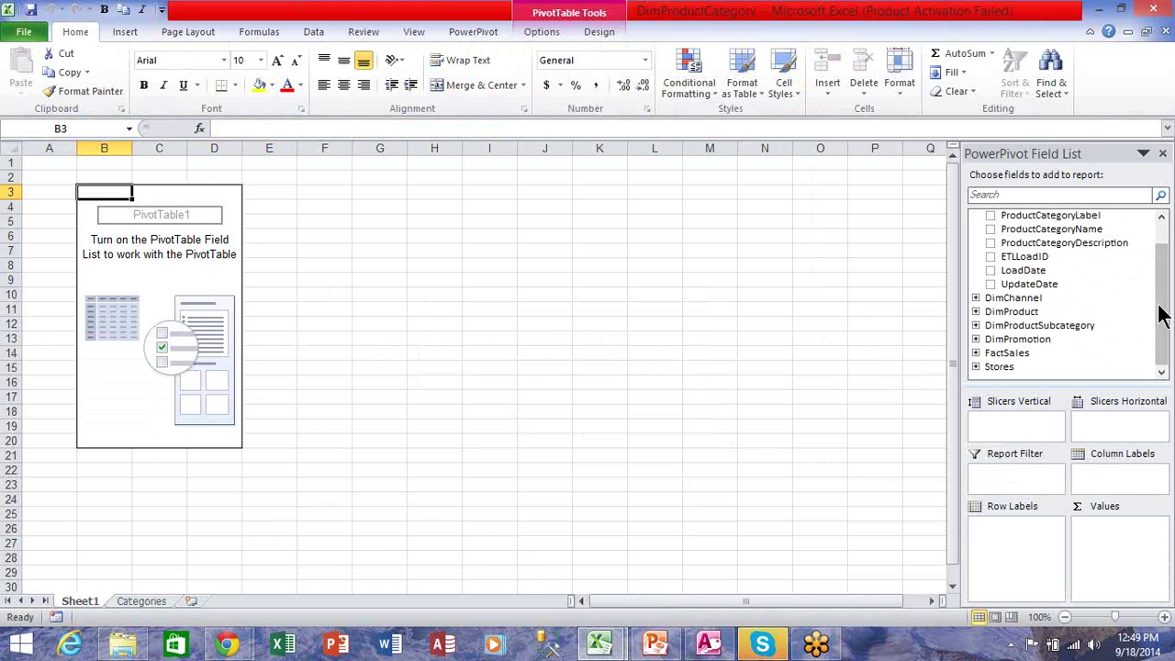
left_click(1162, 230)
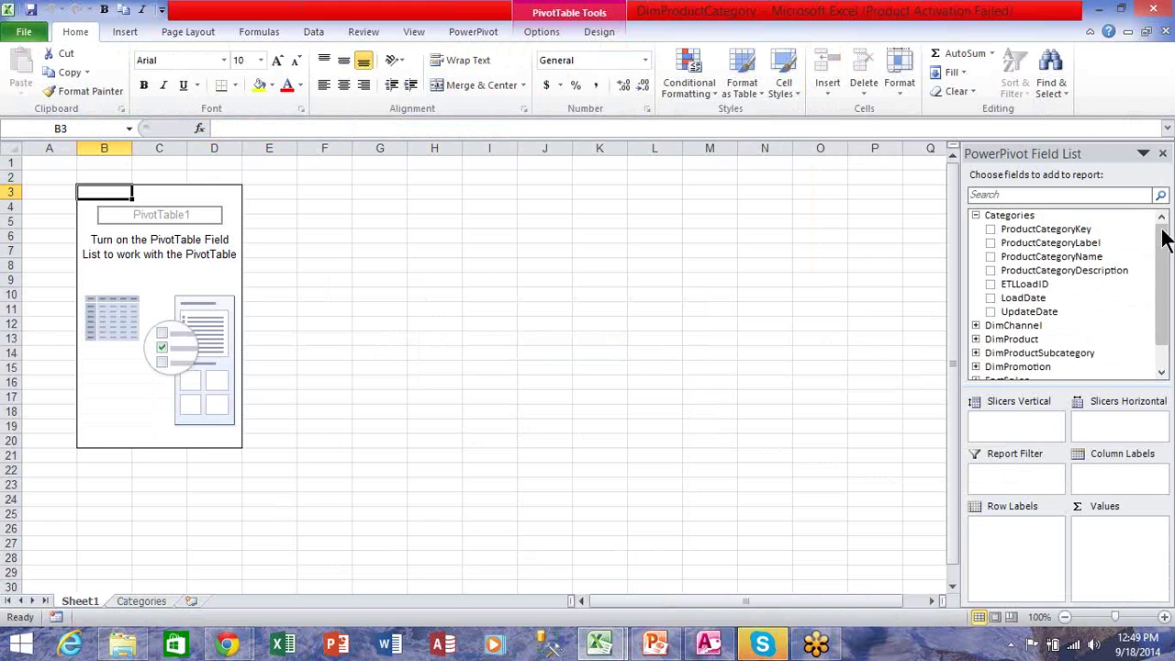
left_click(975, 215)
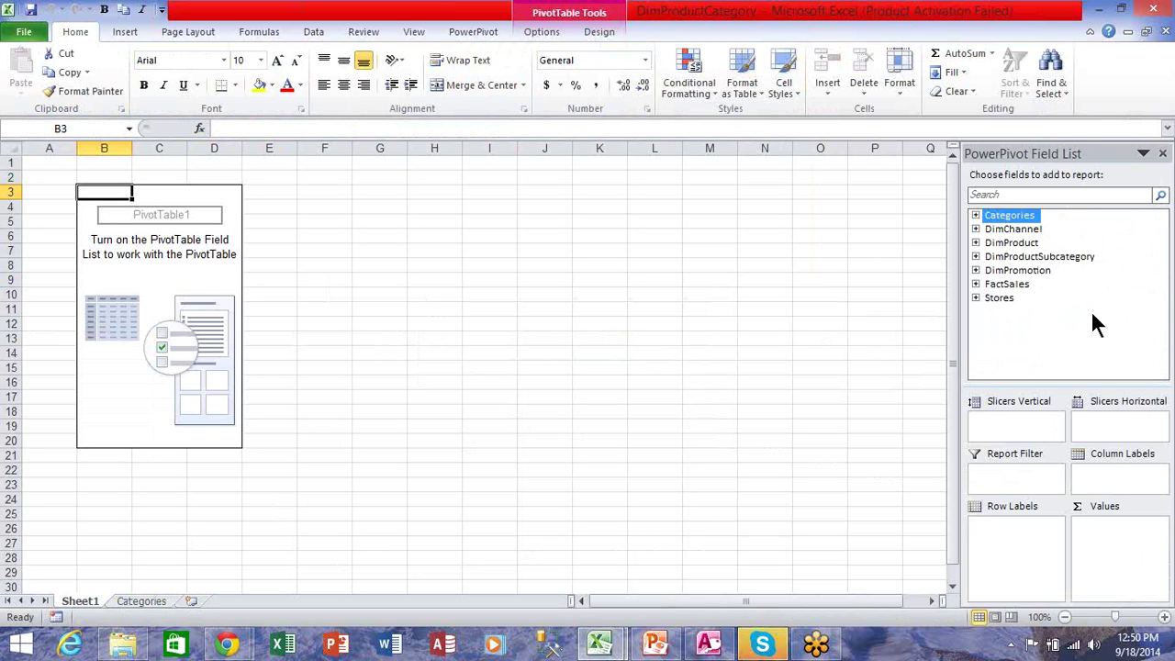
left_click(976, 228)
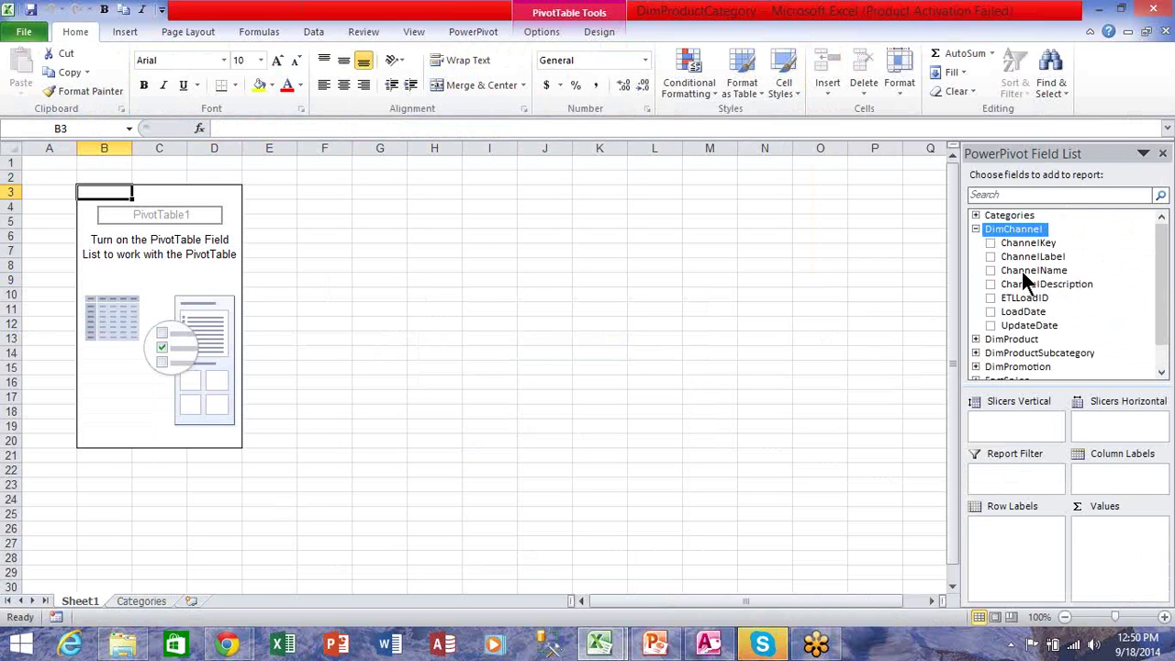
left_click_drag(1021, 269, 1010, 543)
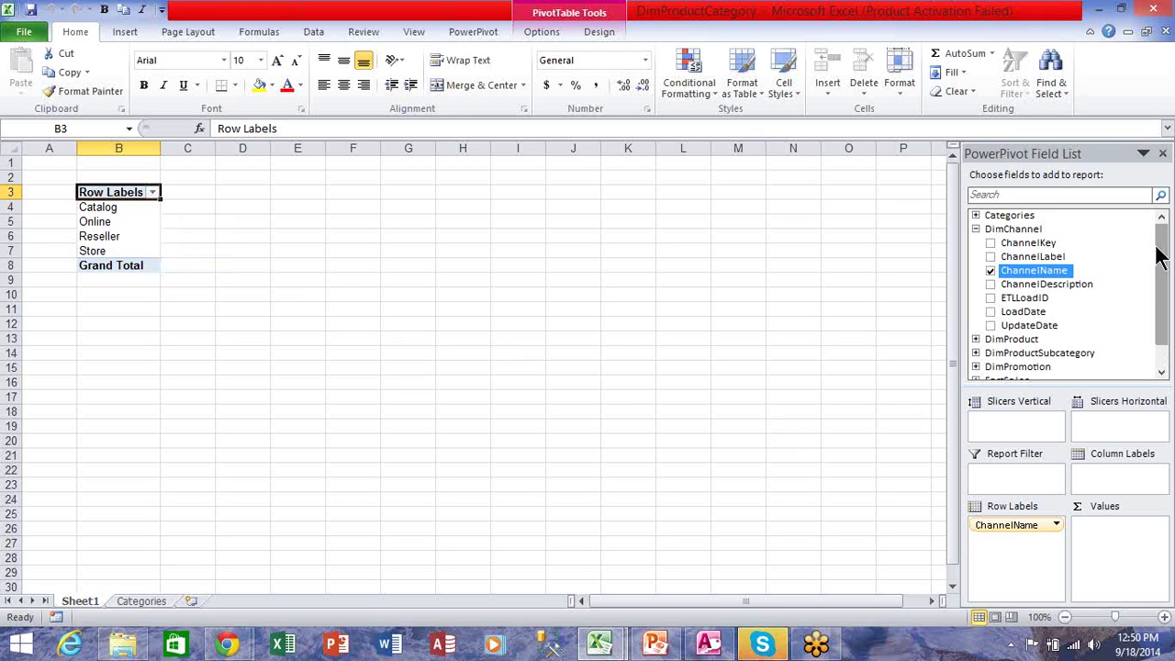
Step: Add SalesAmount from the FactSales table to the PivotTable's values
left_click(1162, 372)
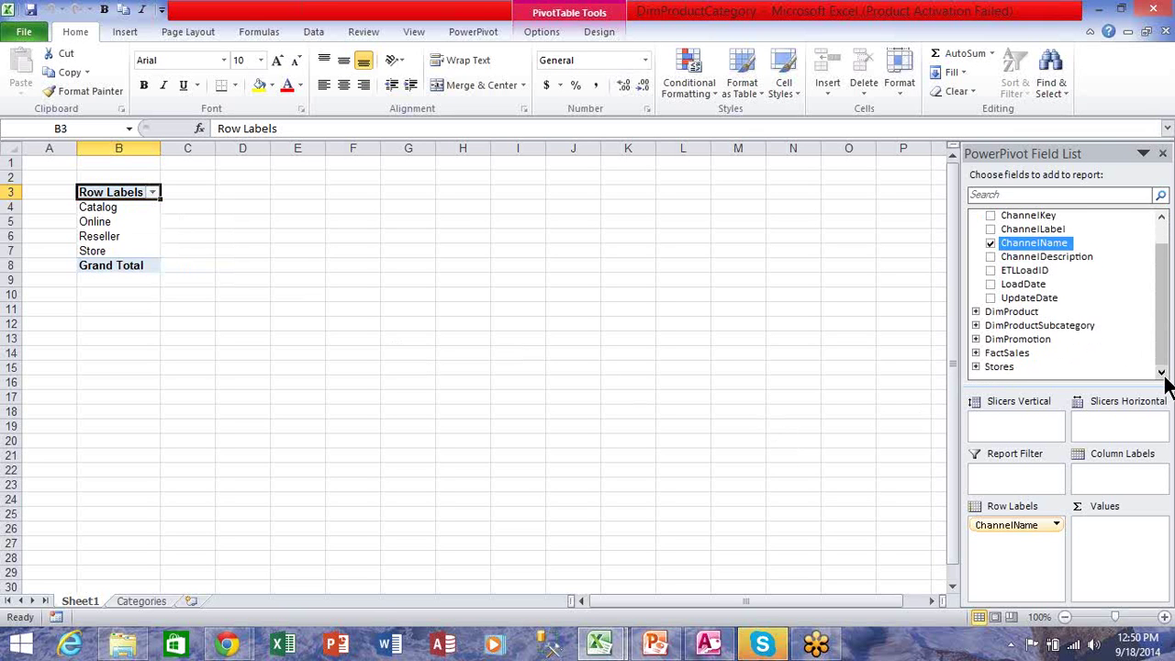
left_click(977, 354)
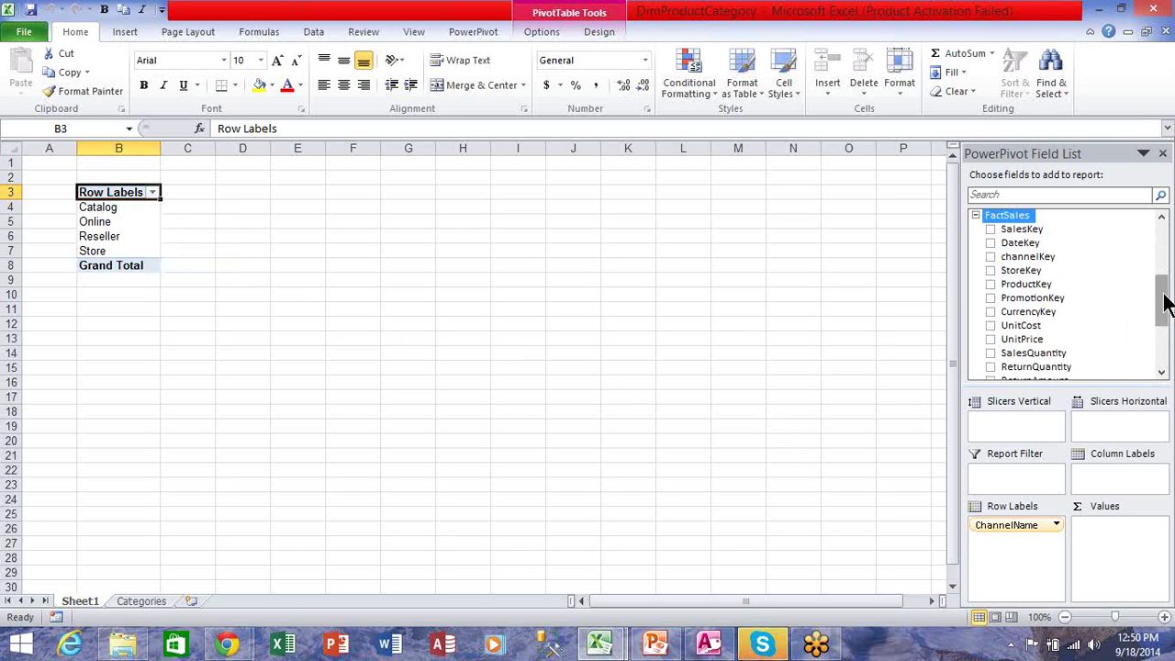
left_click_drag(1162, 303, 1164, 339)
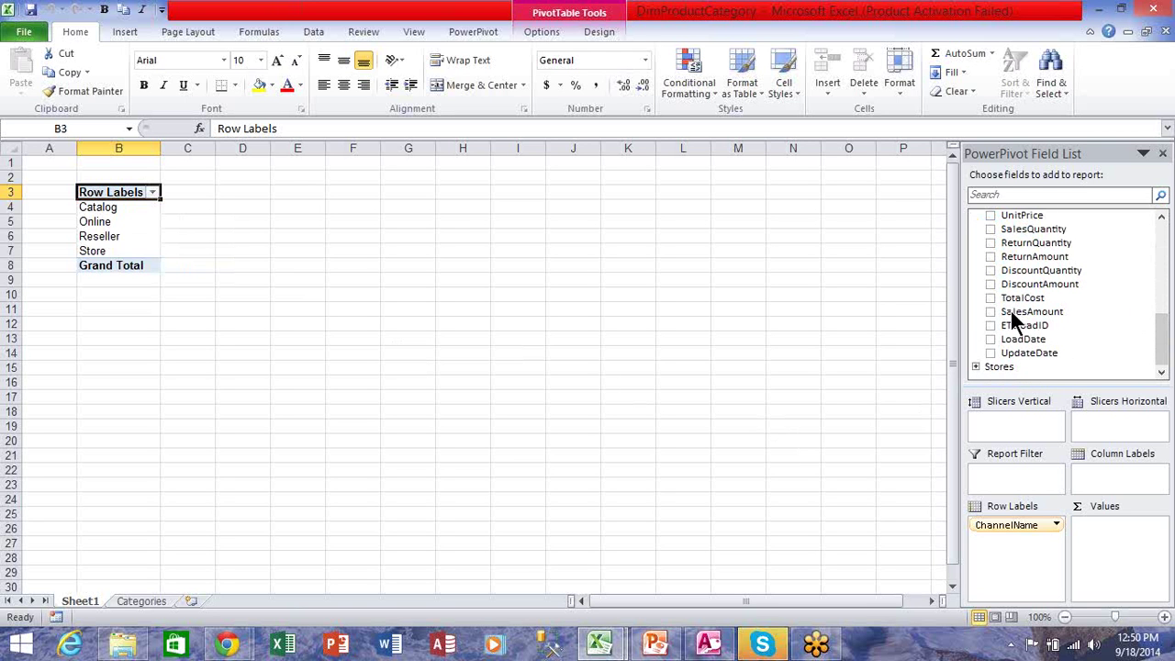
left_click_drag(1010, 311, 1104, 553)
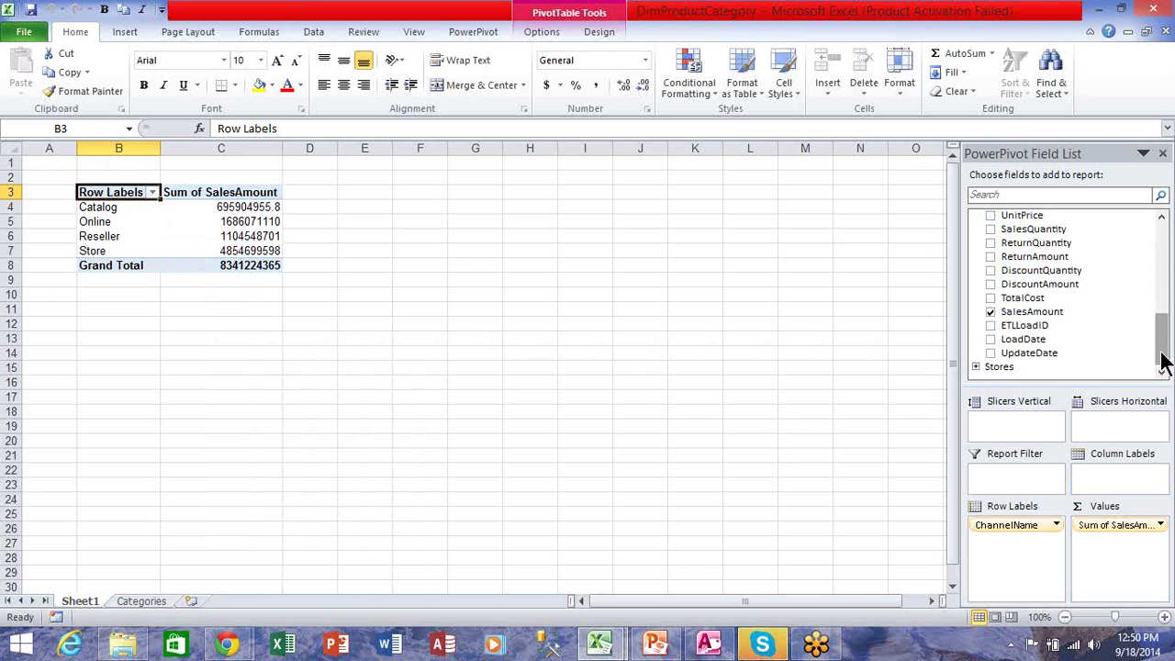
Step: Add PromotionName from the DimPromotion table to the PivotTable's column labels
scroll(1162, 361, "up", 1)
scroll(1162, 361, "down", 1)
left_click_drag(1162, 360, 1162, 256)
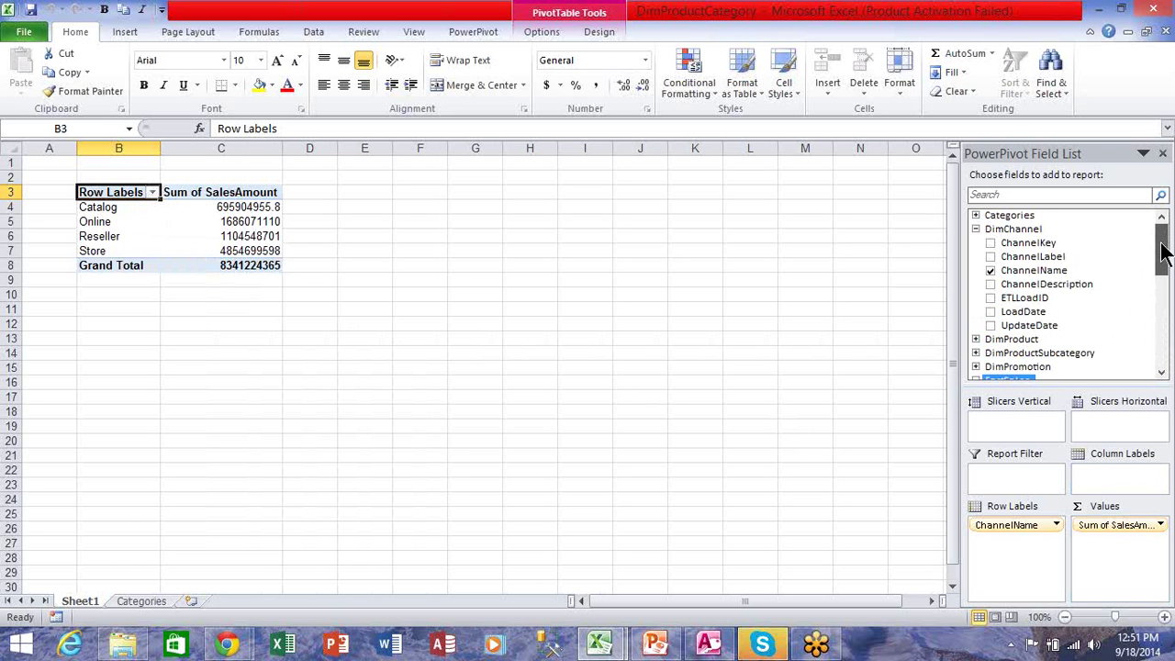
left_click_drag(1162, 252, 1168, 372)
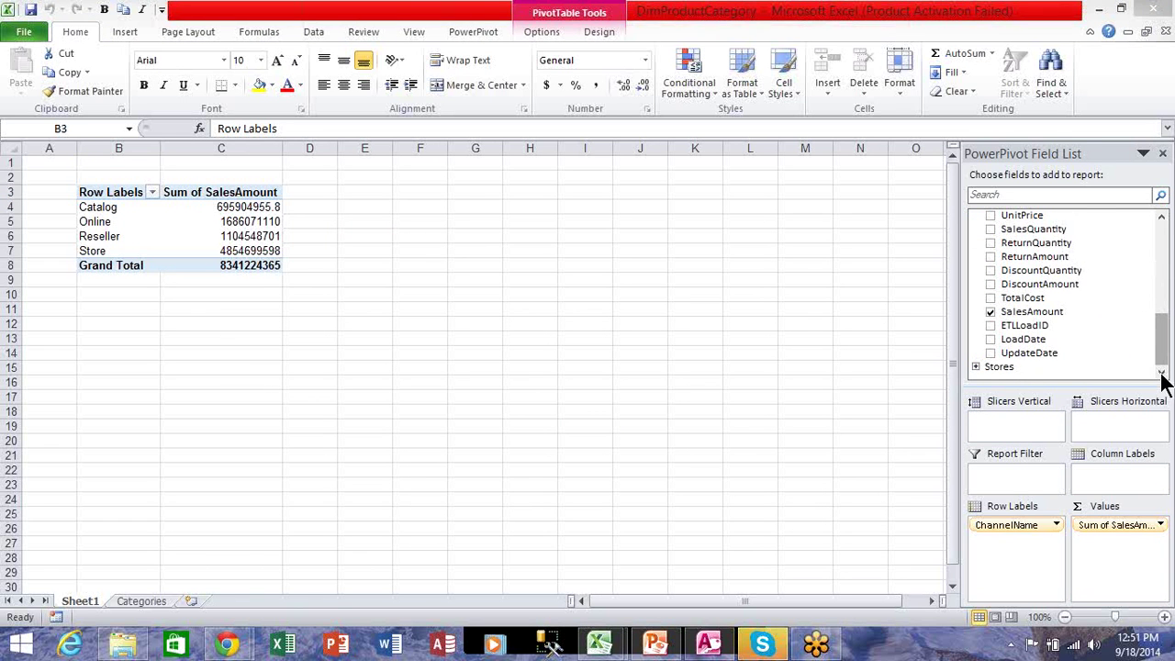
left_click_drag(1162, 320, 1169, 257)
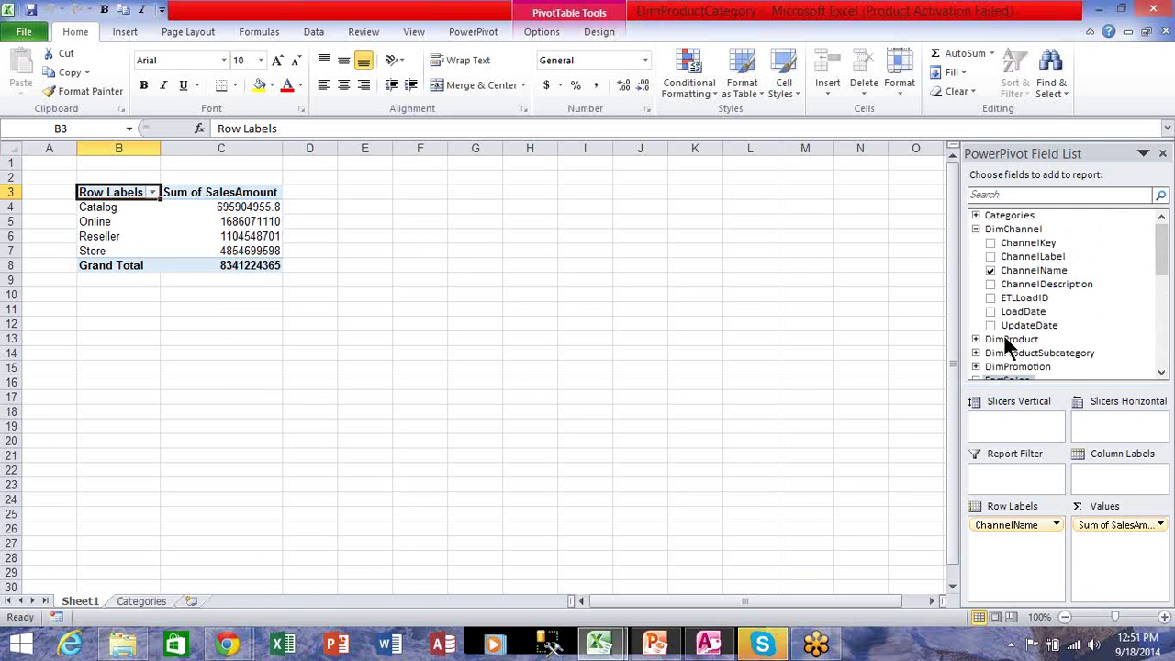
left_click(976, 366)
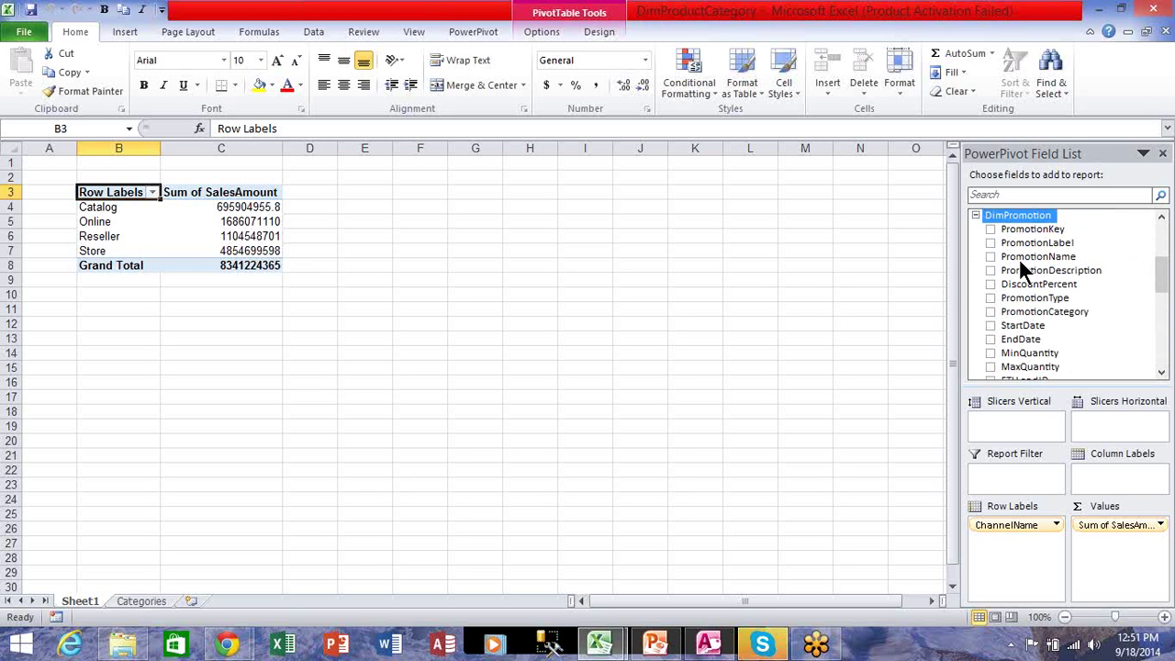
left_click_drag(1018, 257, 1113, 484)
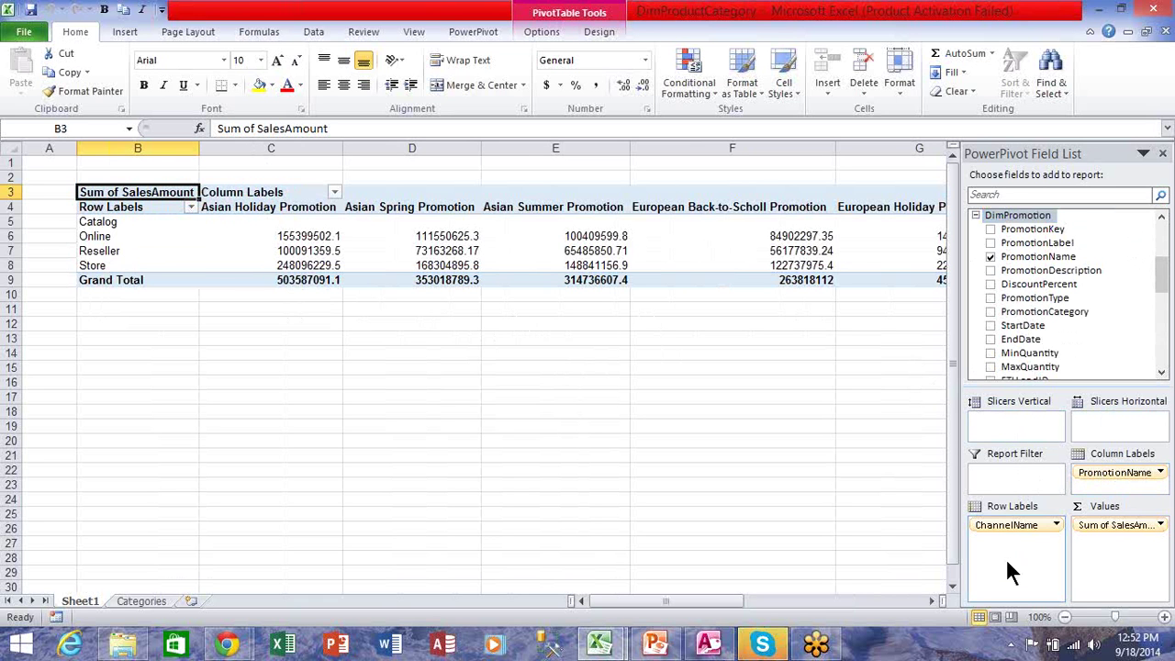
Step: Swap the PivotTable axes by moving PromotionName to the row labels and ChannelName to the column labels
left_click(1116, 471)
left_click(1117, 477)
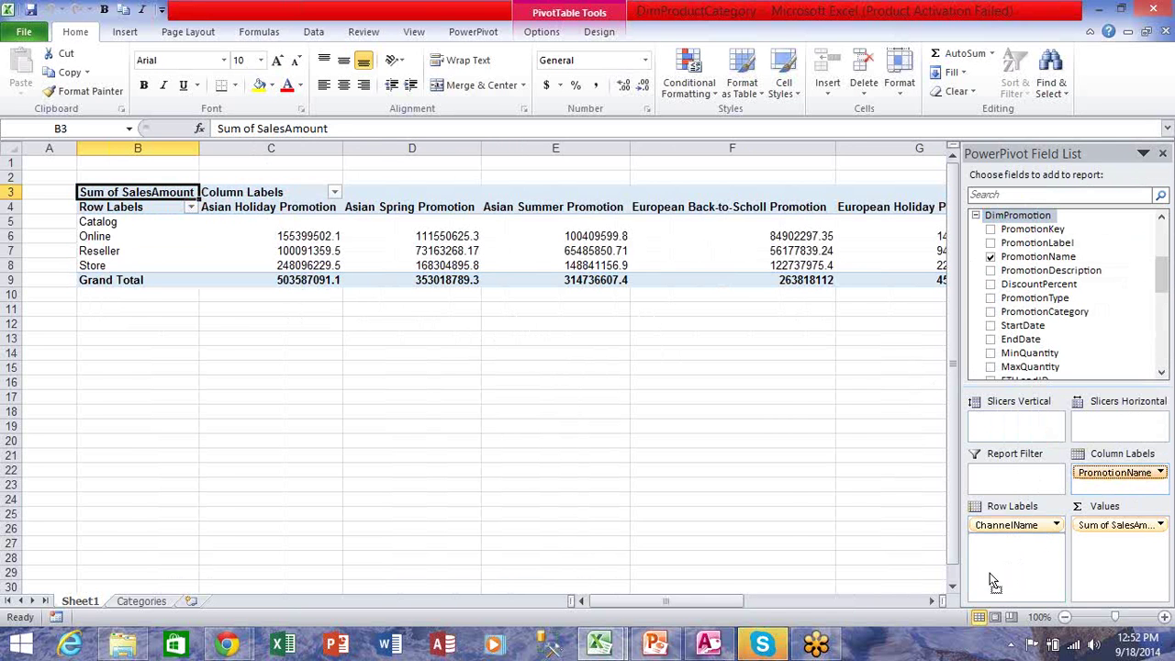
left_click_drag(989, 573, 988, 570)
left_click_drag(1002, 525, 1127, 474)
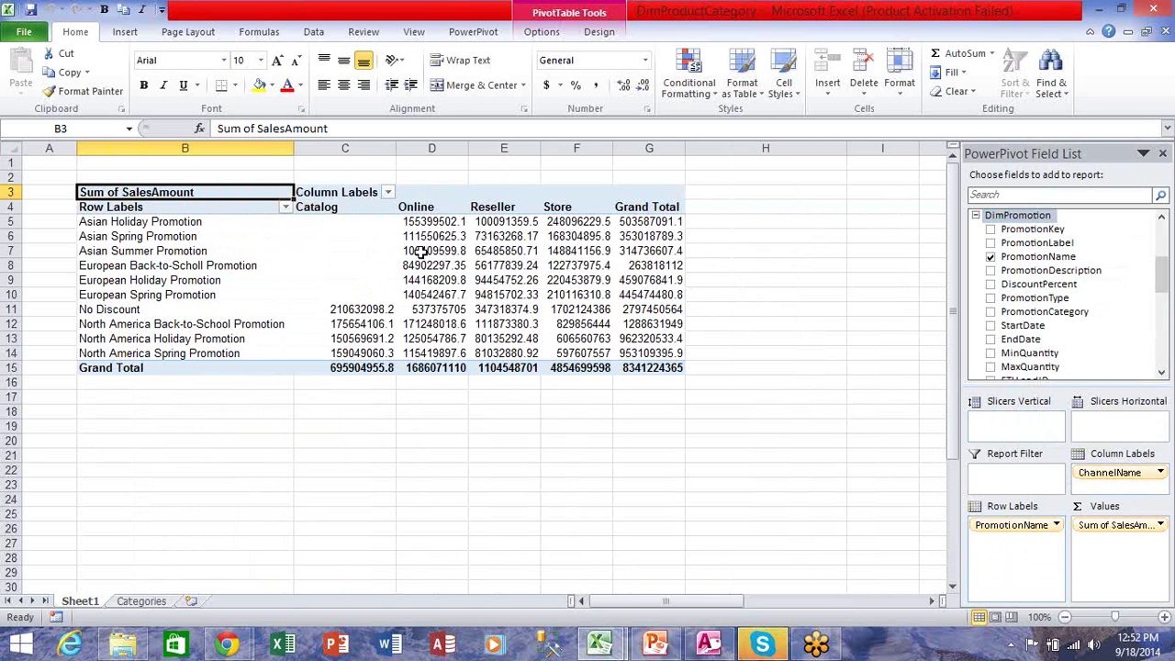
left_click(657, 351)
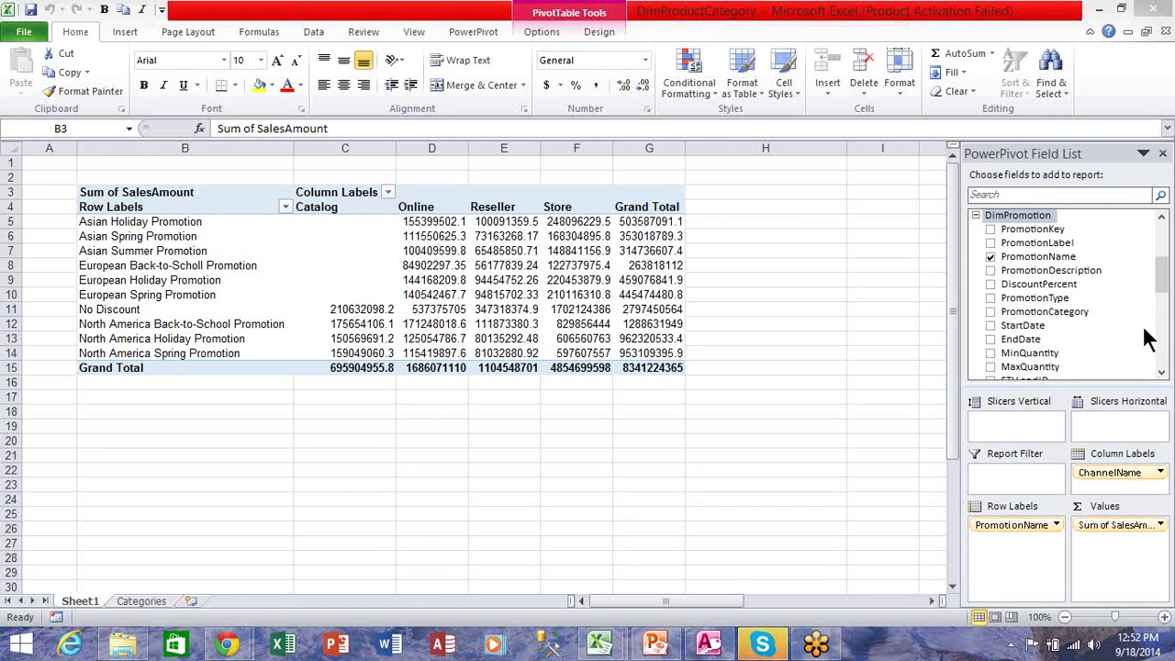
Step: Replace PromotionName in the PivotTable's row labels with ProductCategoryName from the Categories table
left_click(1161, 278)
left_click_drag(1161, 277, 1161, 232)
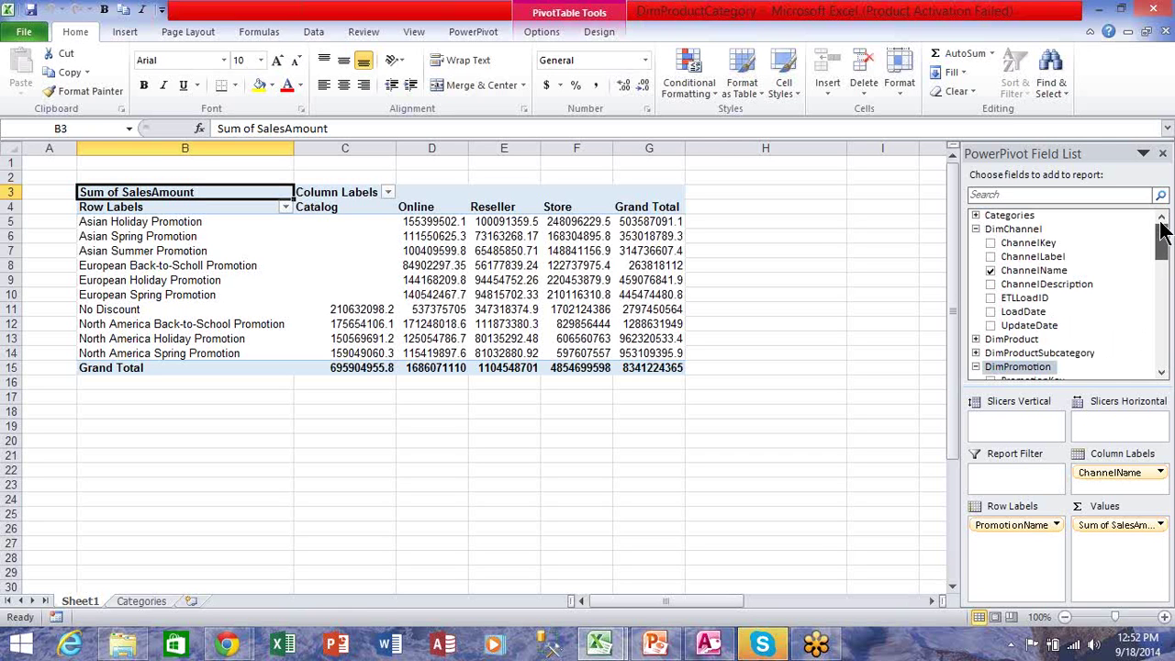
left_click(975, 215)
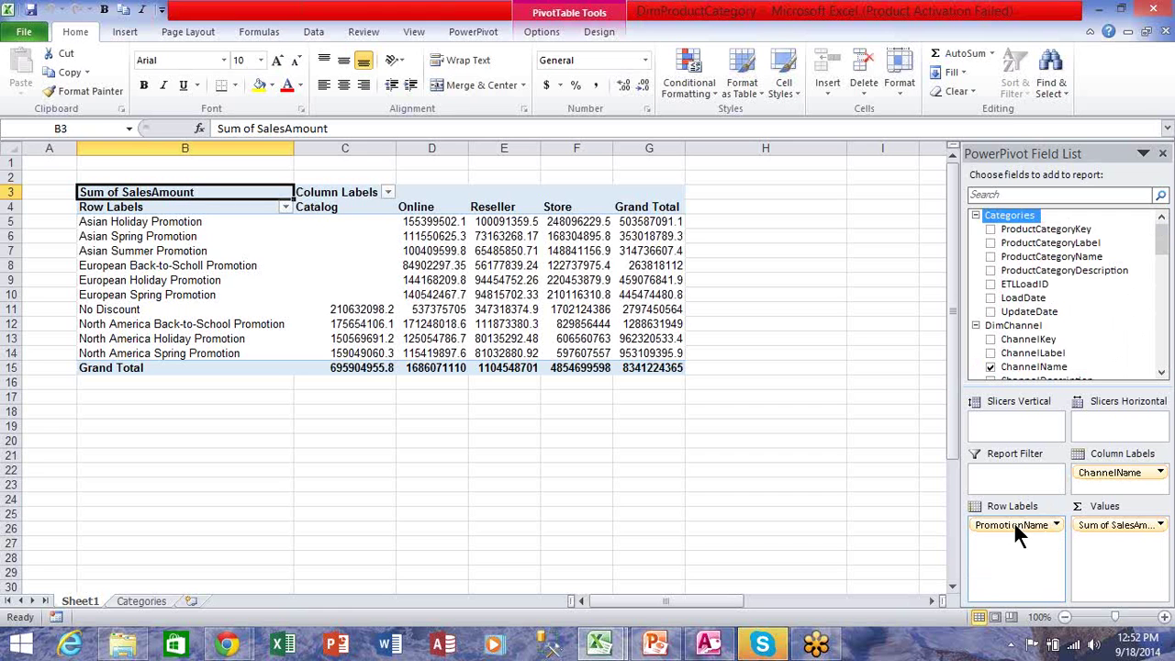
left_click_drag(1016, 530, 1075, 310)
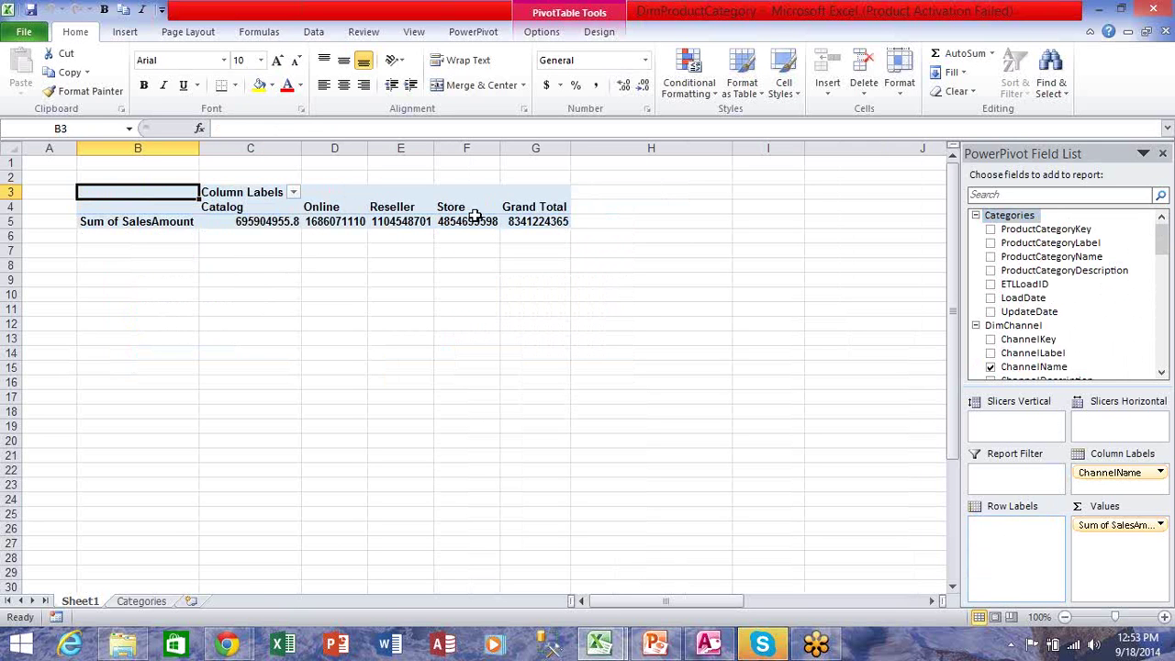
left_click(1054, 259)
left_click_drag(1054, 260, 1022, 533)
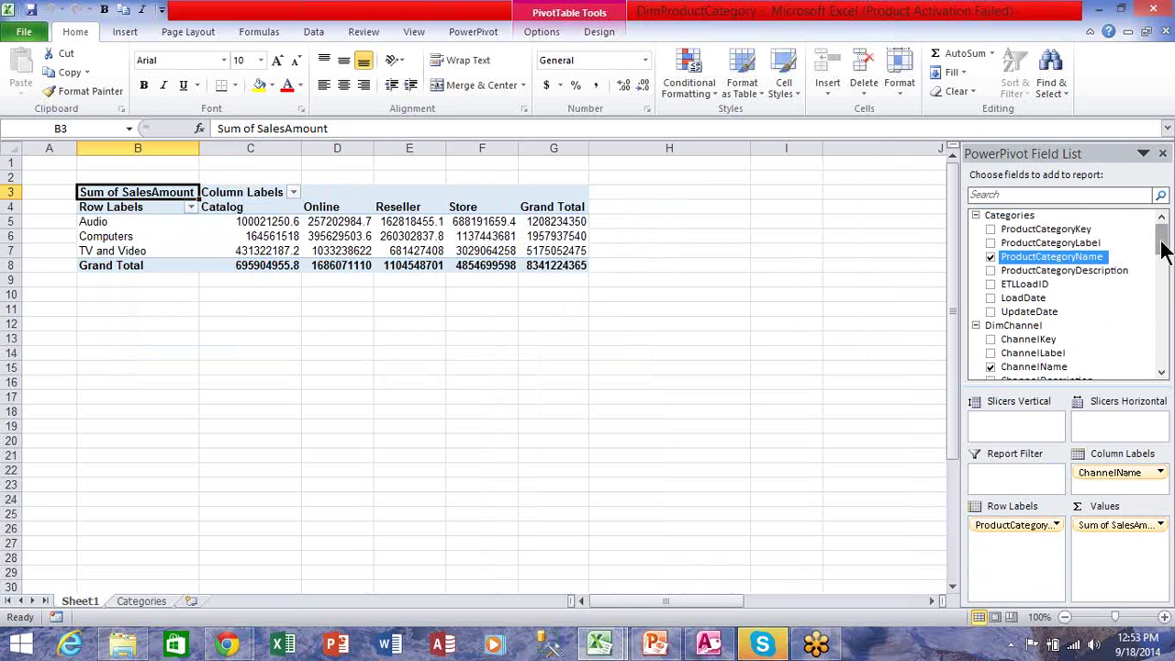
mouse_move(1162, 240)
left_mouse_down()
mouse_move(1168, 344)
mouse_move(1167, 234)
left_mouse_up()
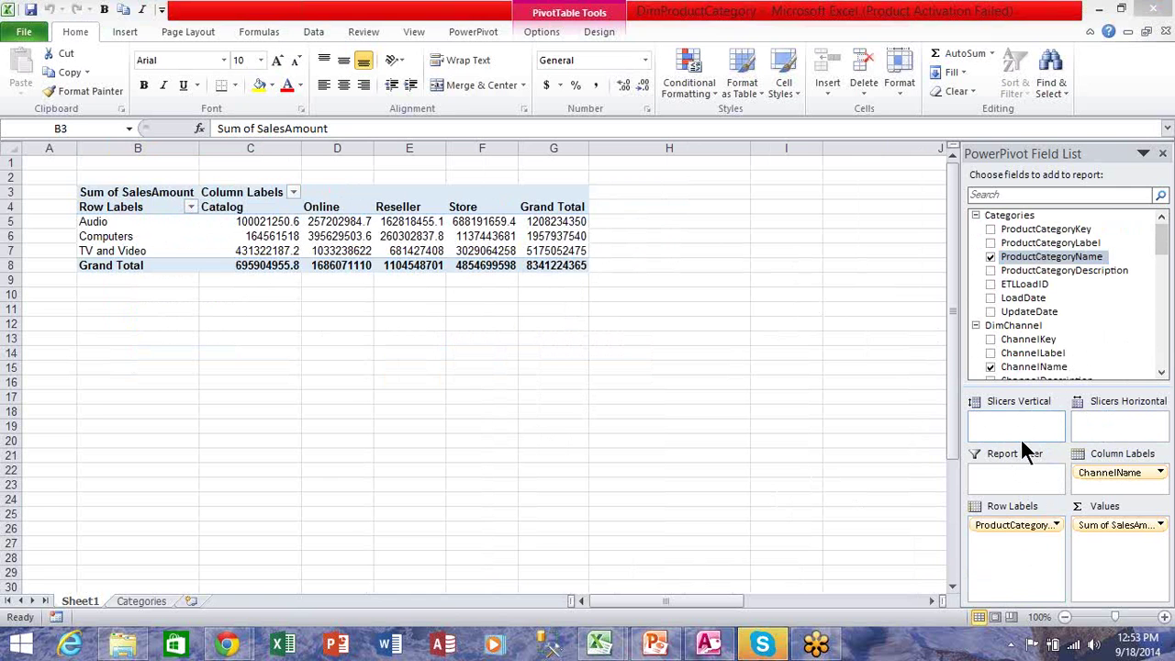
Step: Filter the PivotTable's row labels to show only the Audio category
left_click(190, 203)
left_click(190, 207)
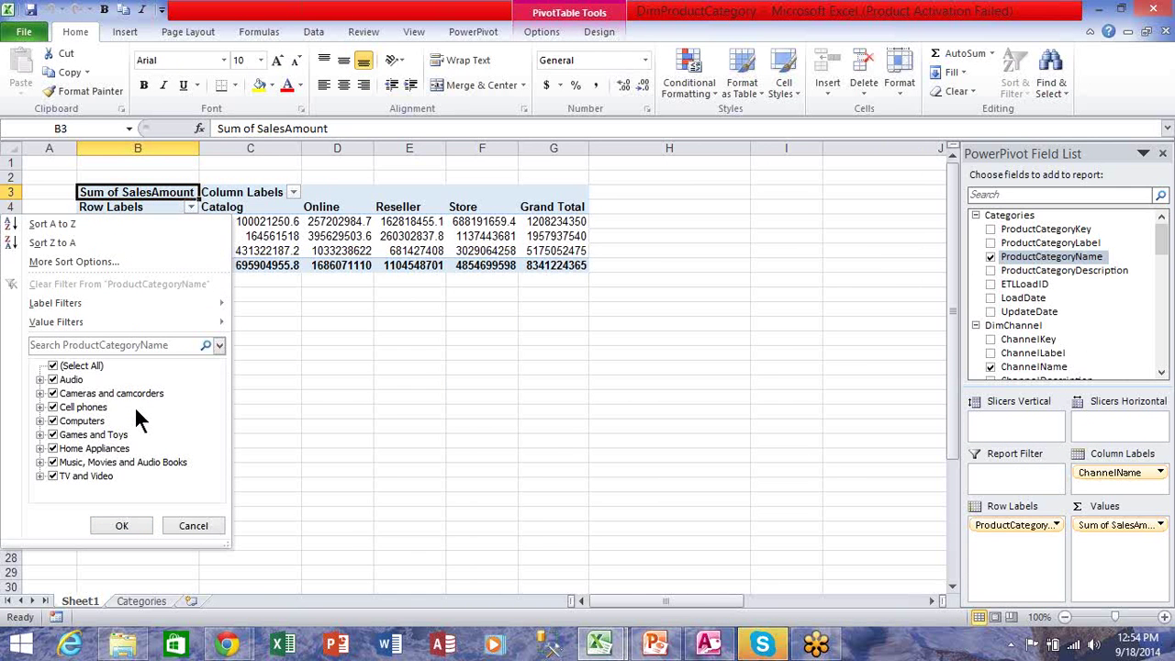
left_click(53, 365)
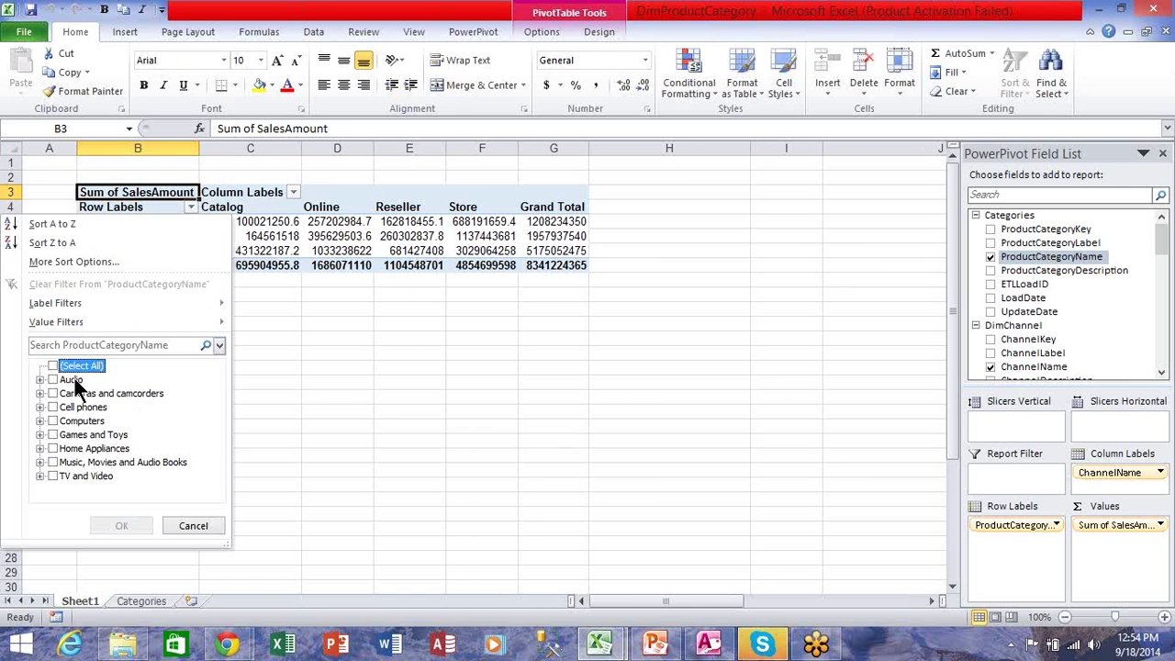
left_click(52, 379)
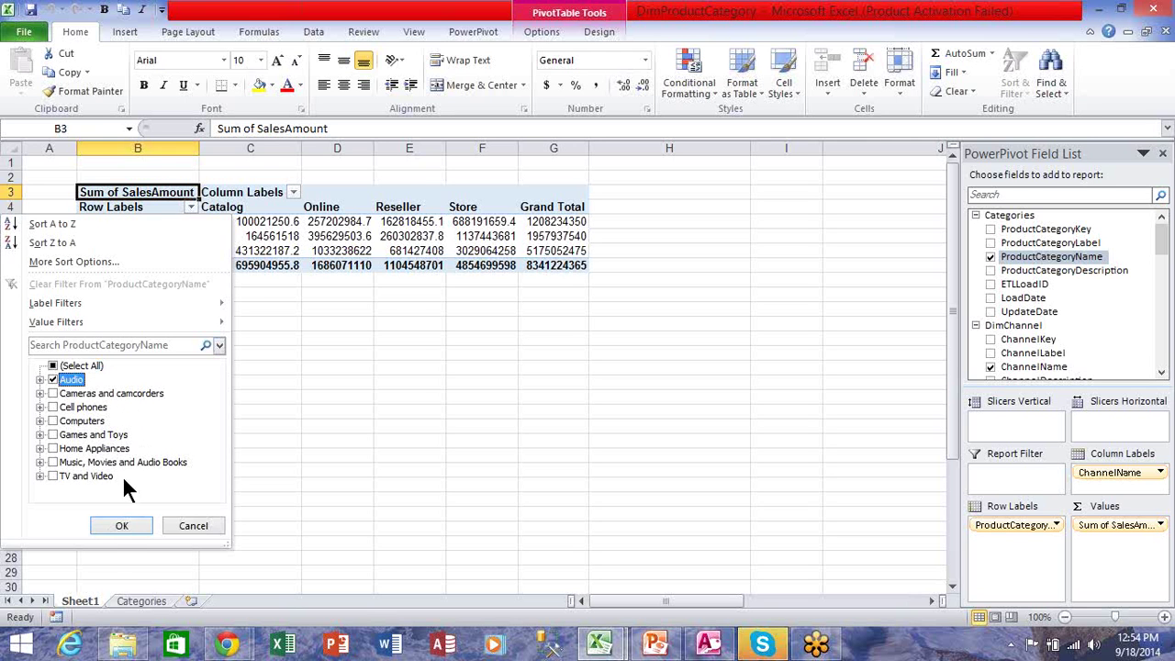
left_click(105, 527)
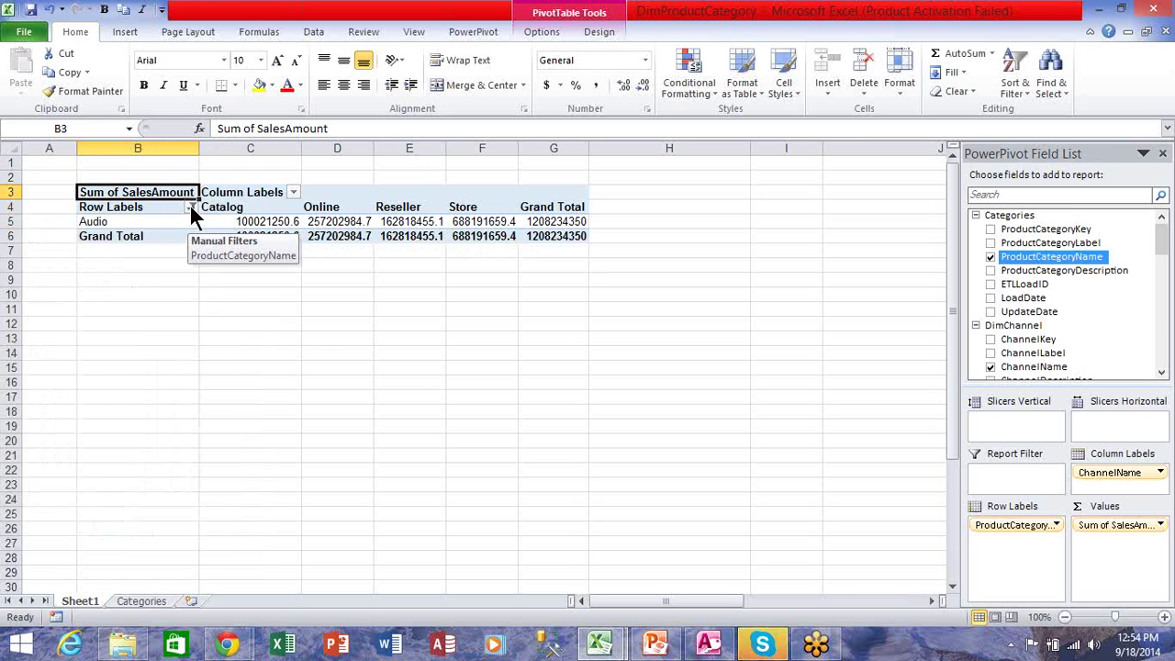
Step: Reselect all product categories in the row label filter
left_click(190, 206)
left_click(54, 366)
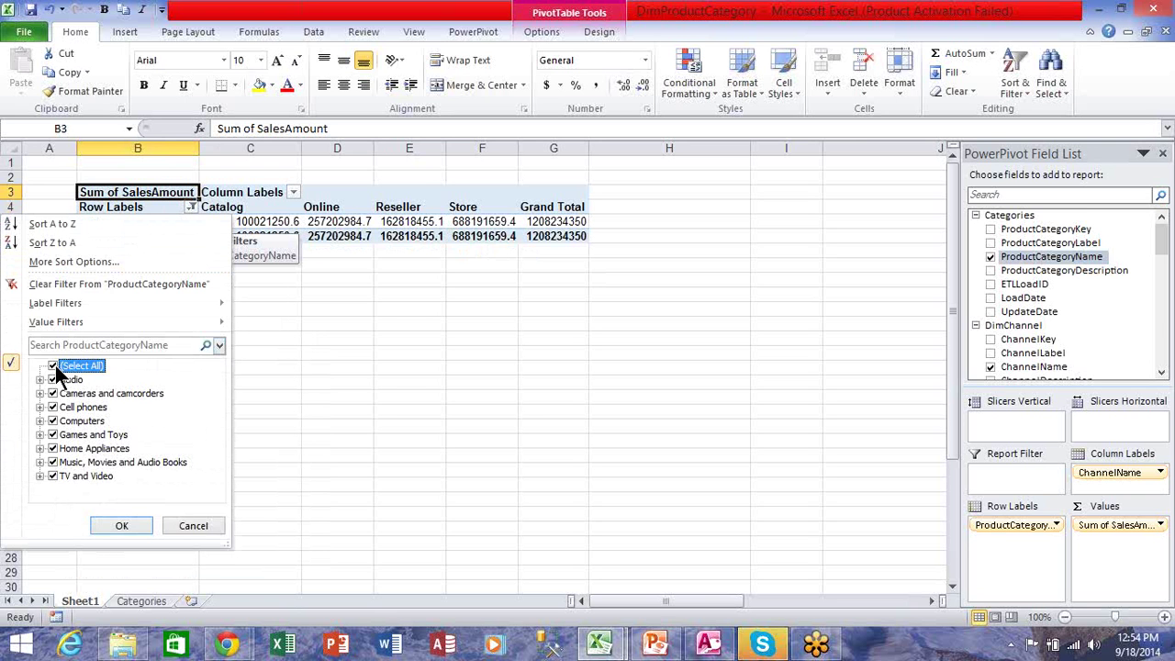
left_click(110, 528)
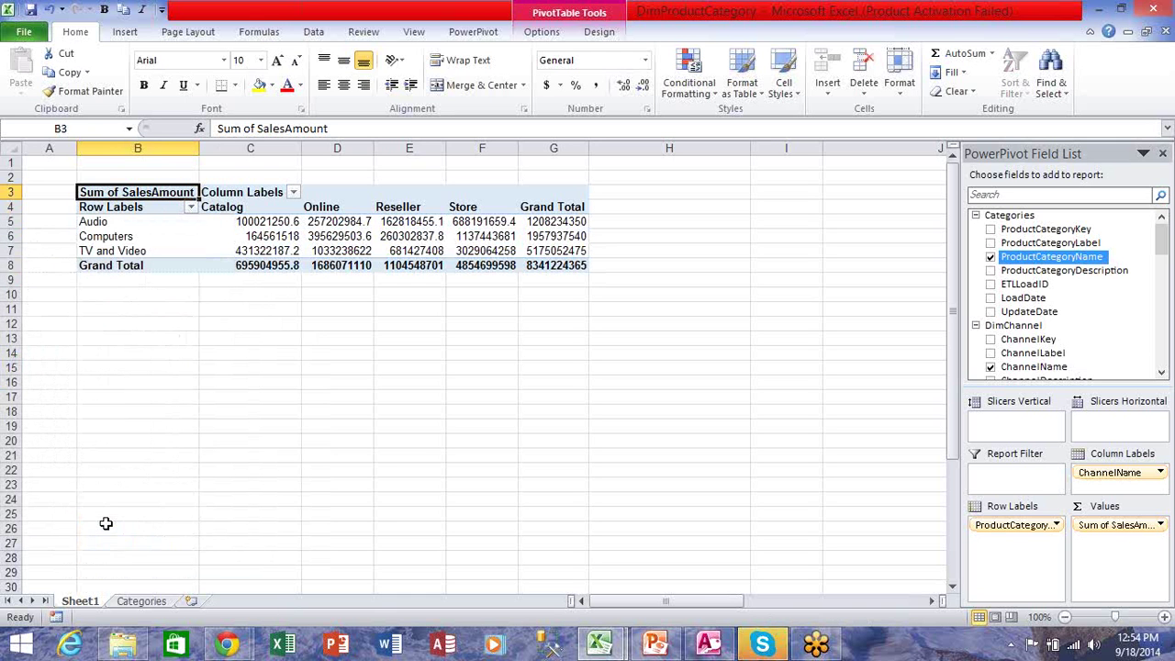
Step: Filter the PivotTable's column labels to exclude the Catalog and Online channels
left_click(293, 192)
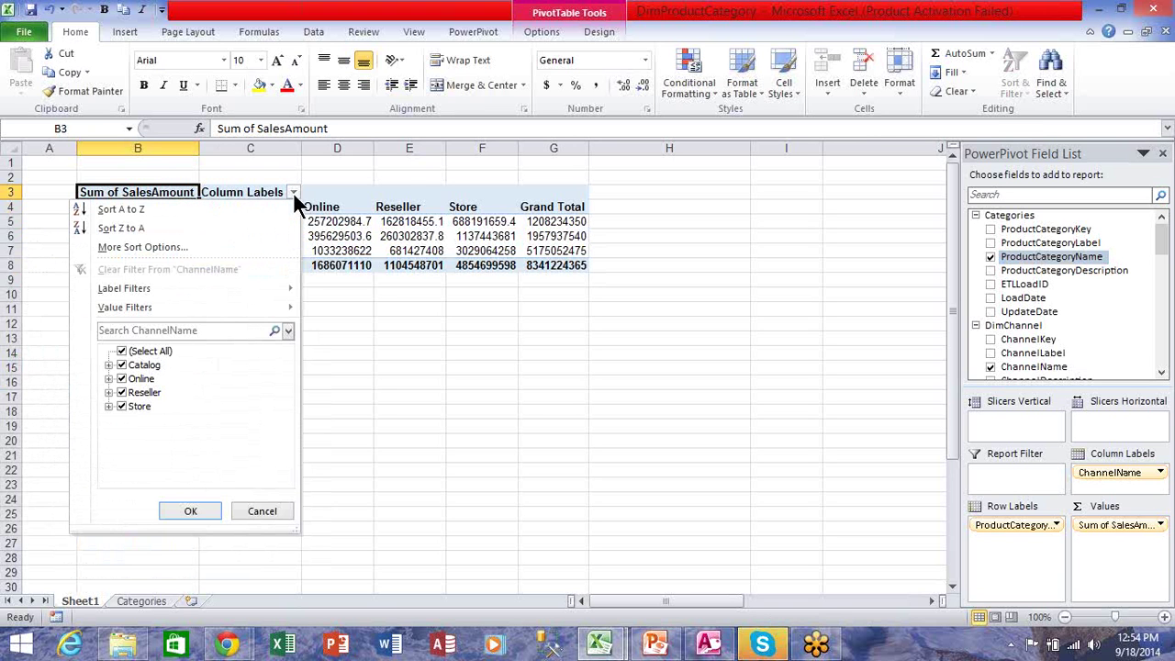
left_click(122, 365)
left_click(122, 379)
left_click(190, 510)
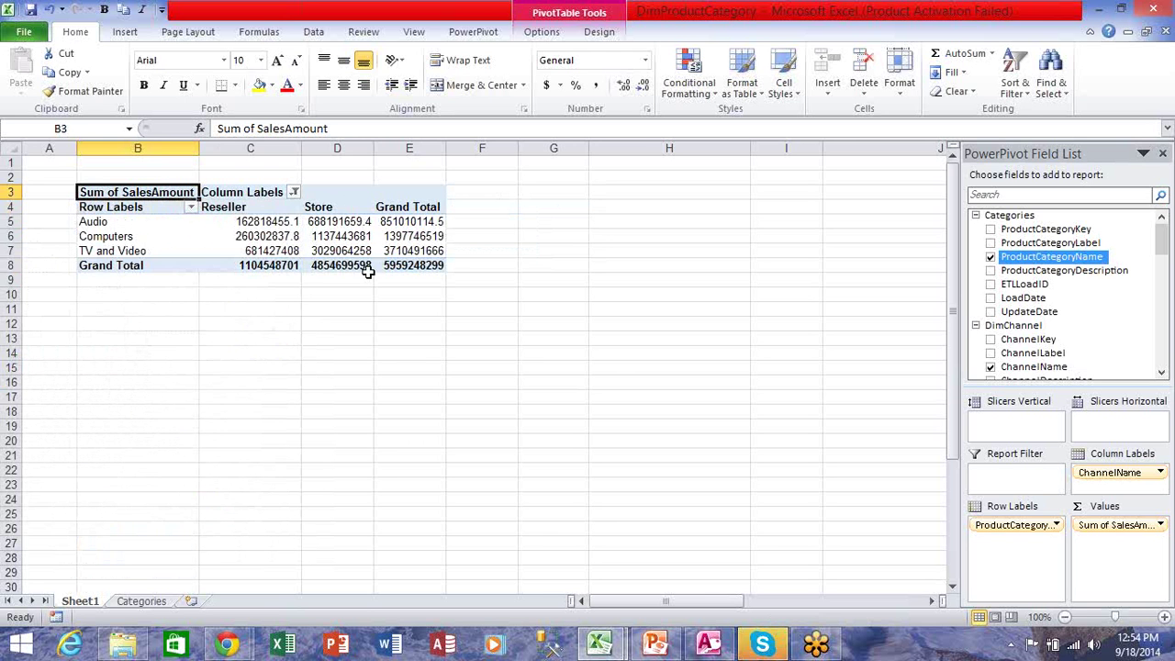
Step: Return to the recovered DimProductCategory workbook in Excel after switching away to the Access database
left_click(293, 192)
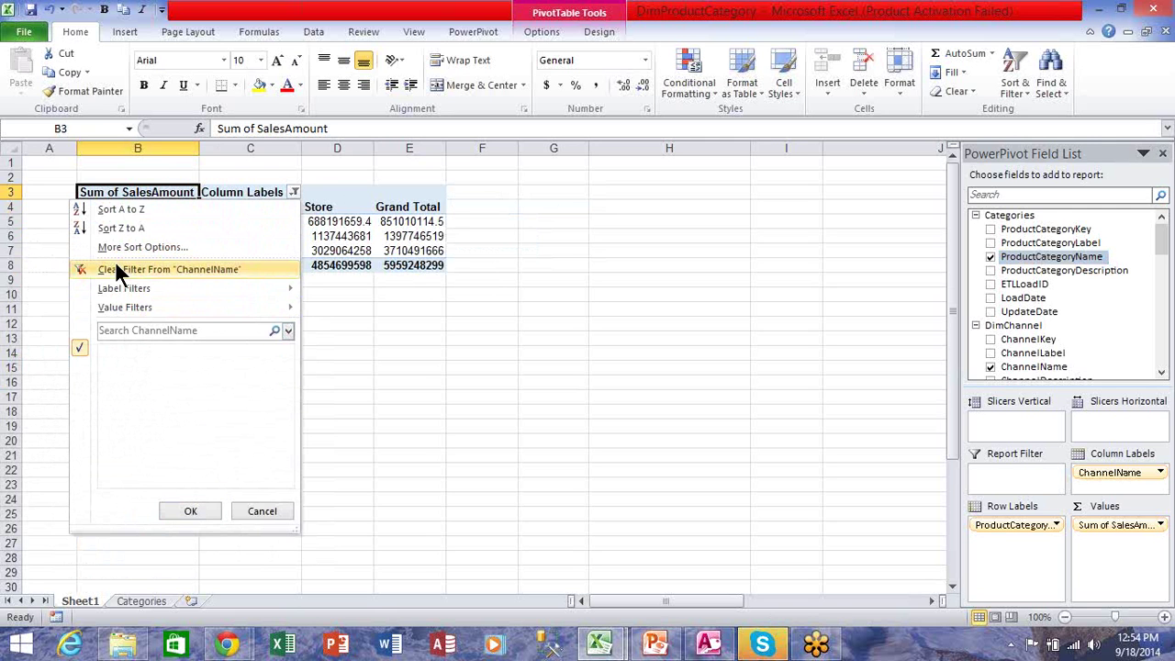
key("alt+Tab")
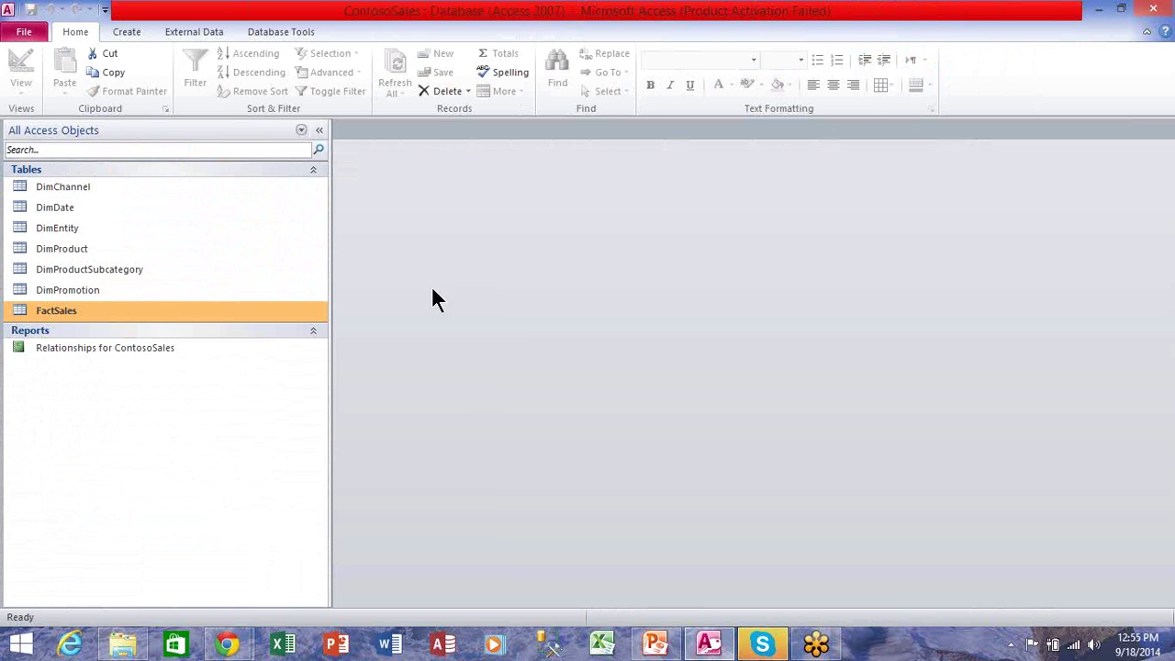
left_click(603, 647)
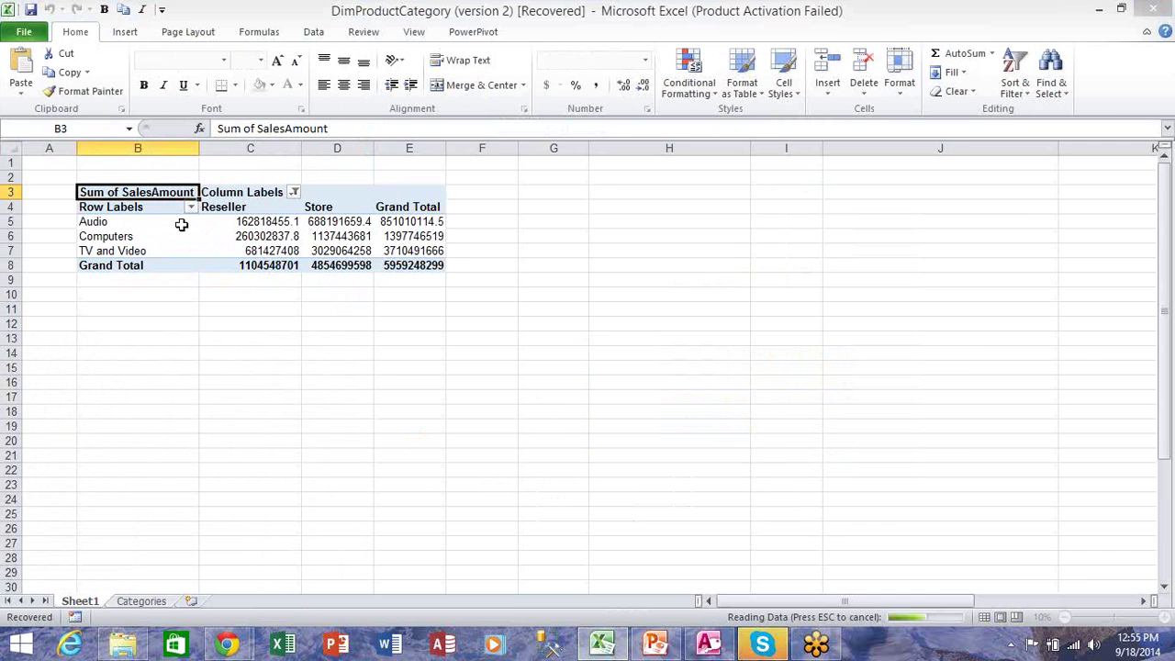
Step: Dismiss the Office activation notice and add PromotionName from the DimPromotion table to the PivotTable as a vertical slicer
left_click(262, 237)
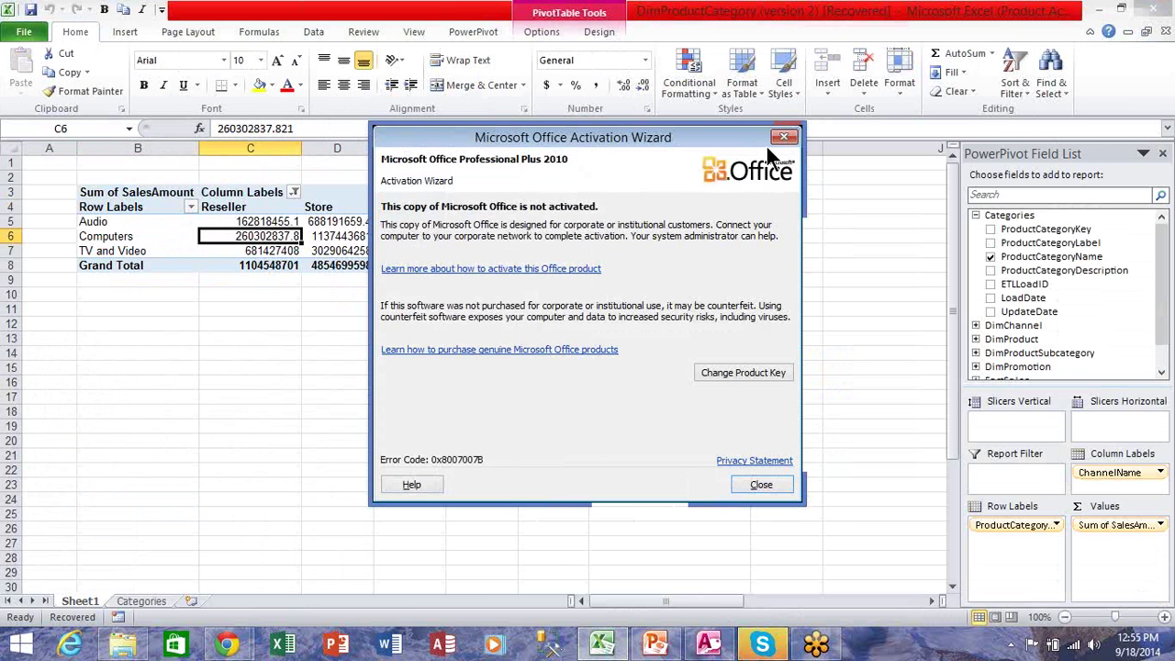
left_click(748, 486)
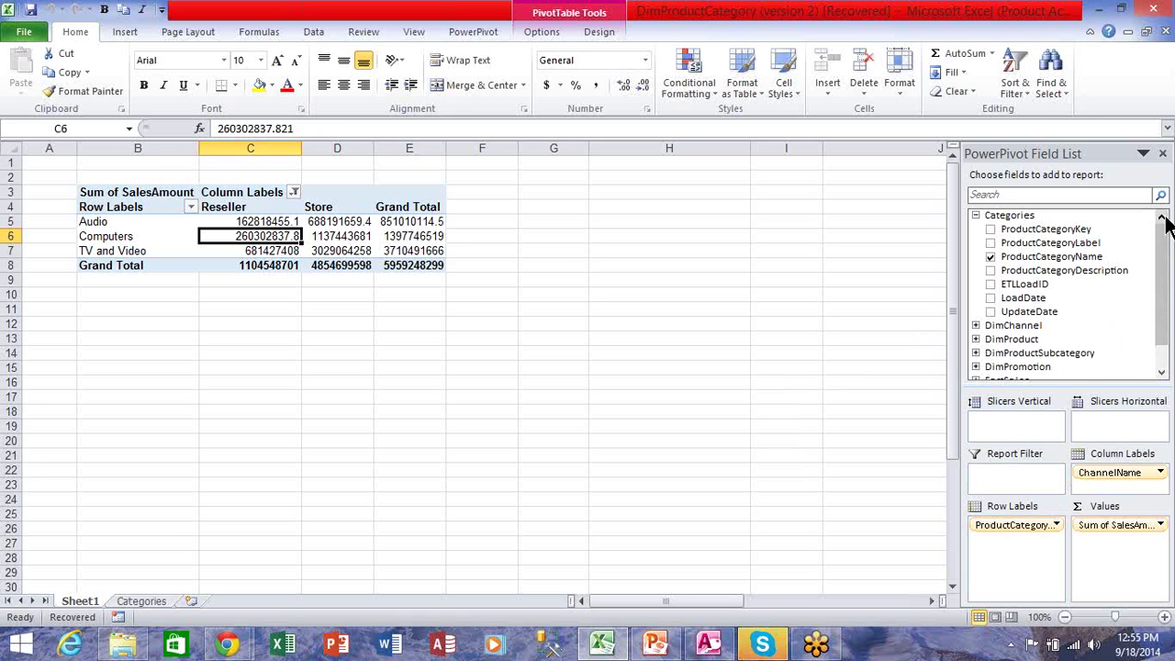
left_click(975, 366)
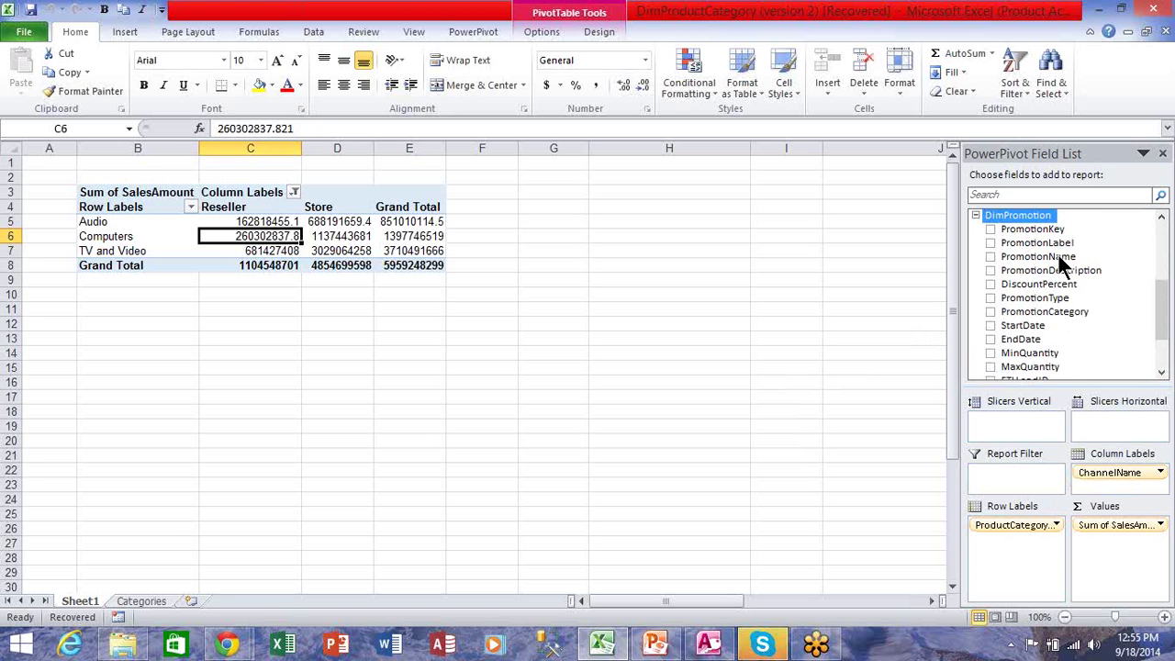
left_click_drag(1058, 257, 1009, 428)
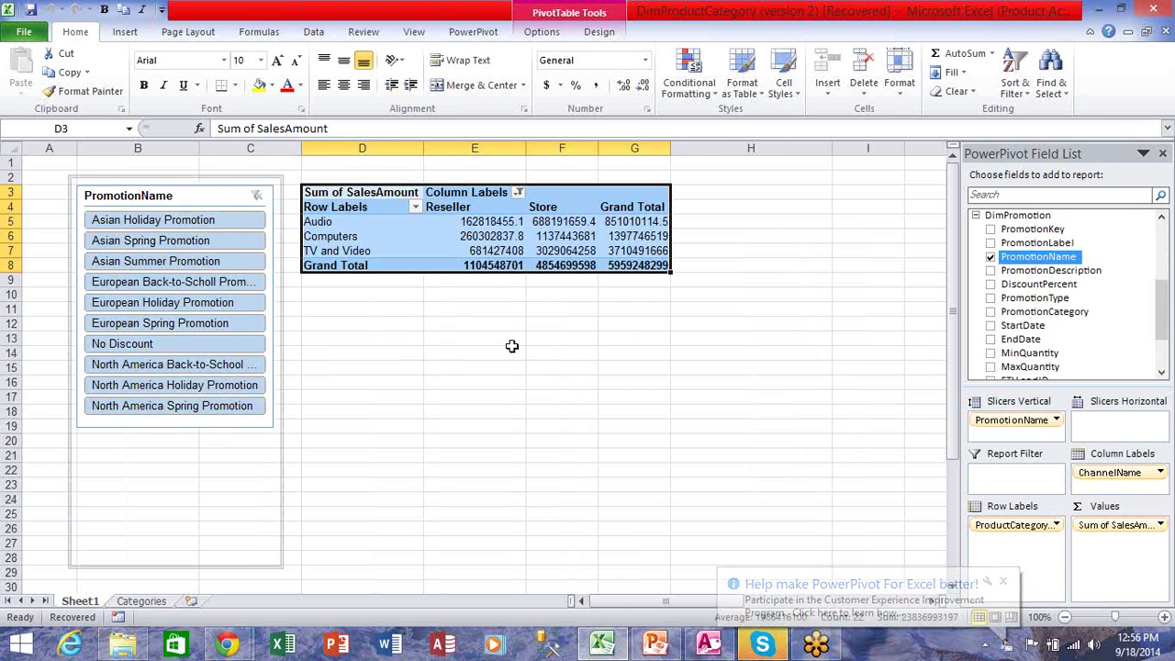
Step: Slice the PivotTable by European Spring, Asian Spring, European Back-to-School and Asian Holiday promotions in turn, ending with all promotions reselected
left_click(167, 329)
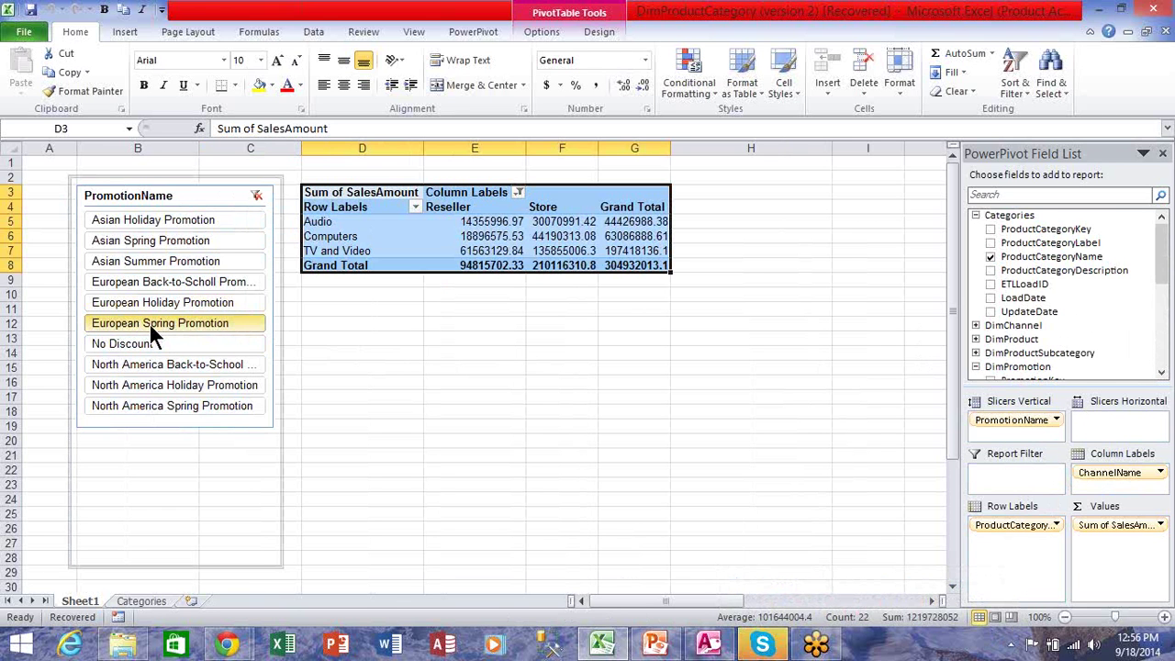
left_click(135, 240)
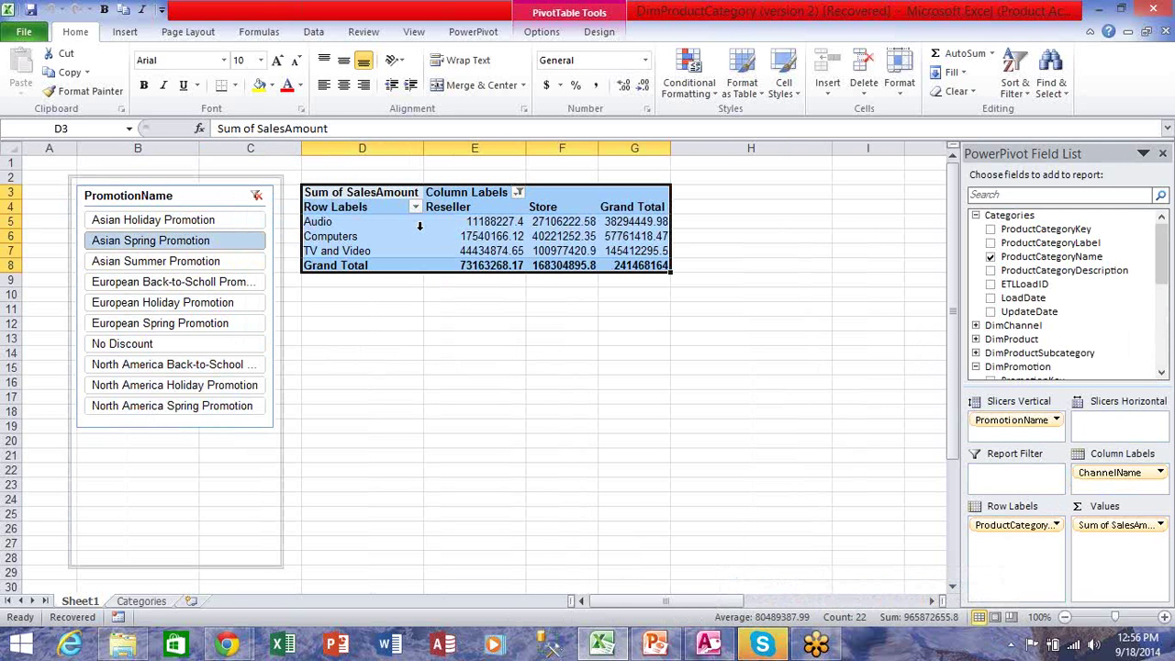
left_click(203, 284)
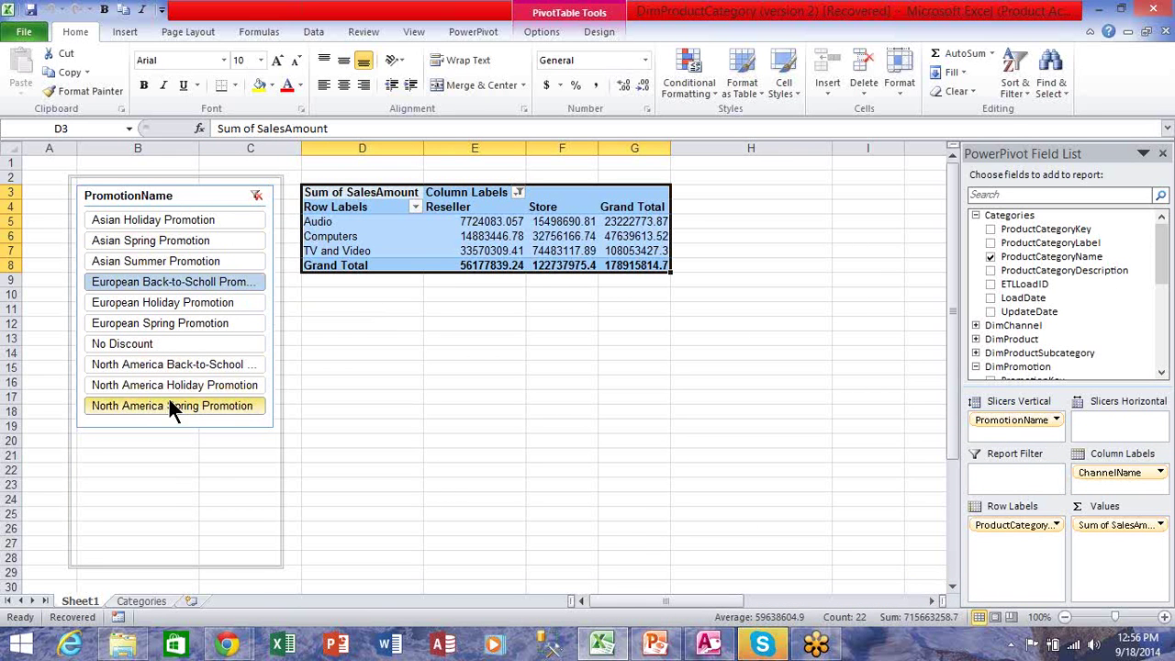
left_click(220, 211)
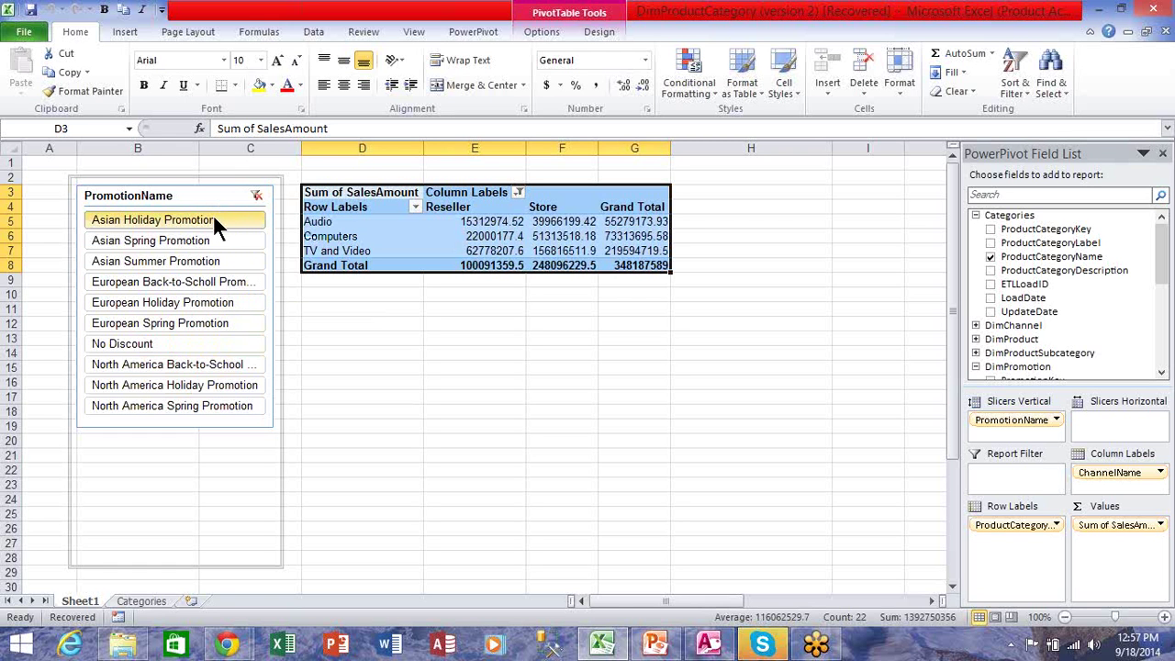
left_click(180, 408, "shift")
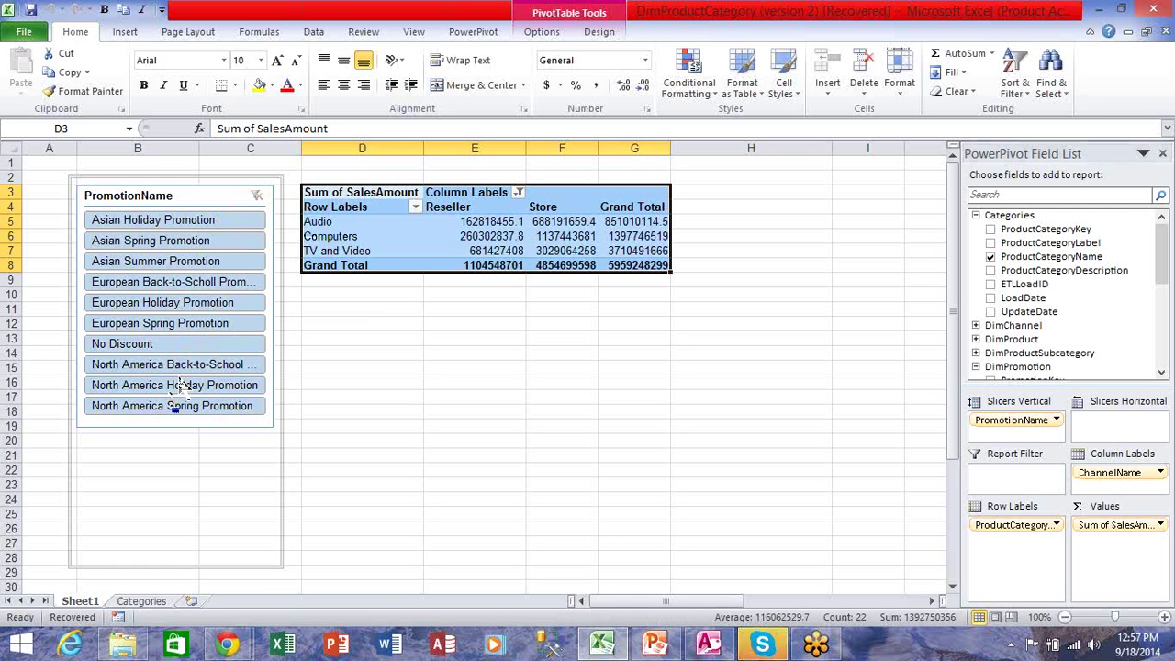
Step: Select the Computers row label in the PivotTable and save the recovered workbook as DimProductCategory
left_click(341, 365)
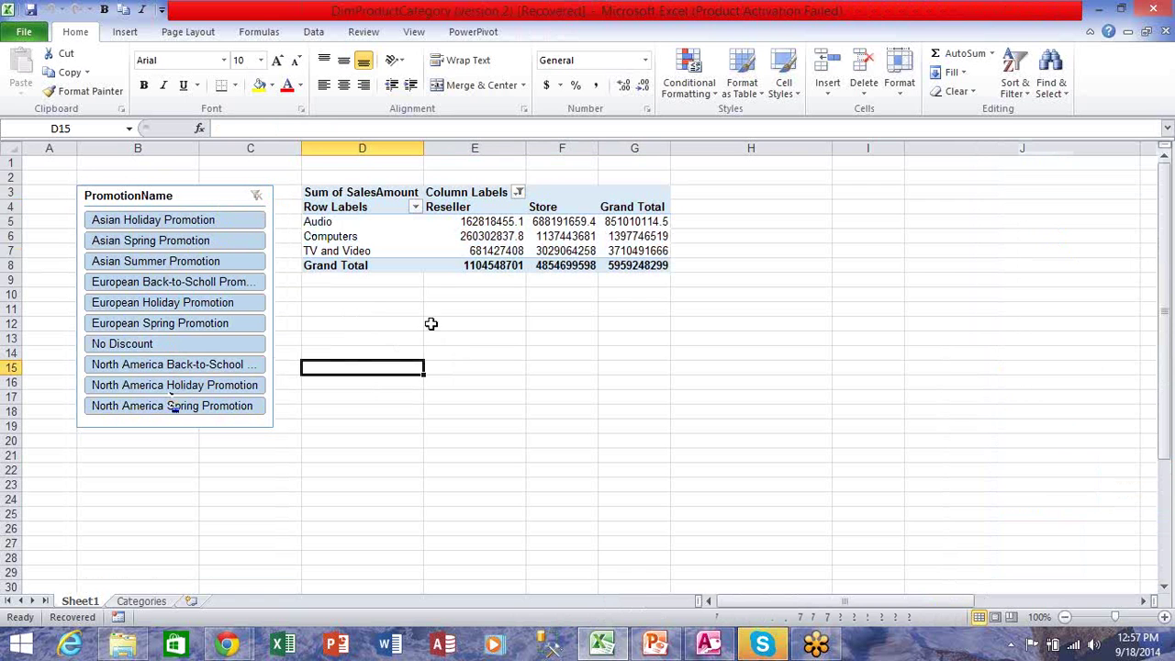
left_click(342, 237)
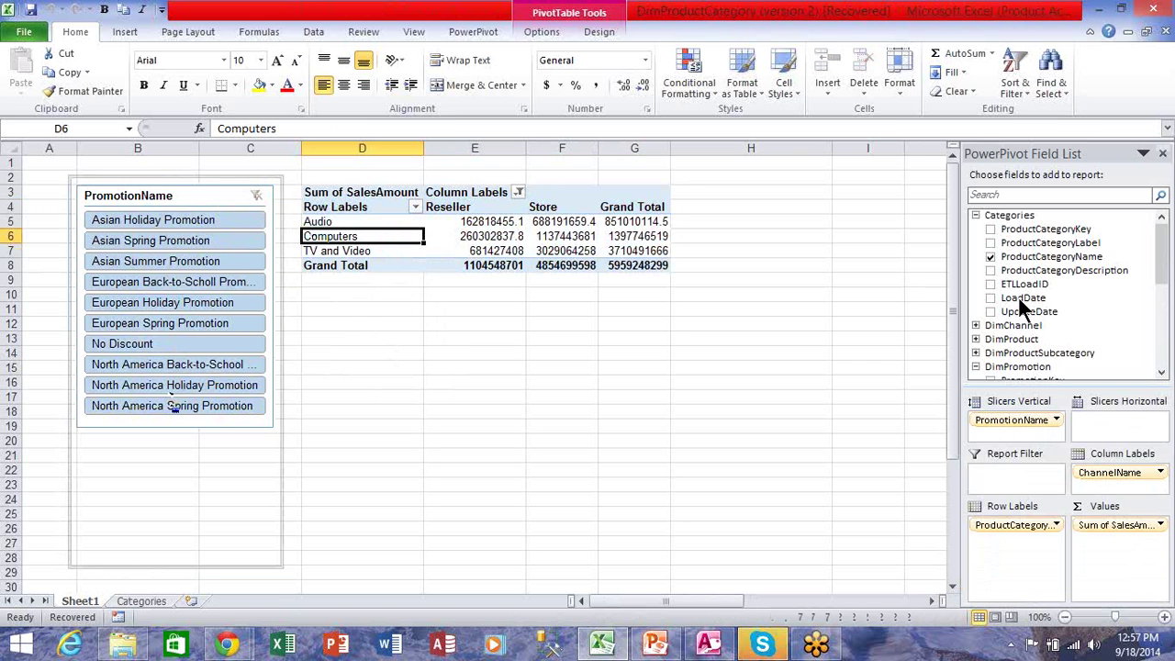
left_click(32, 10)
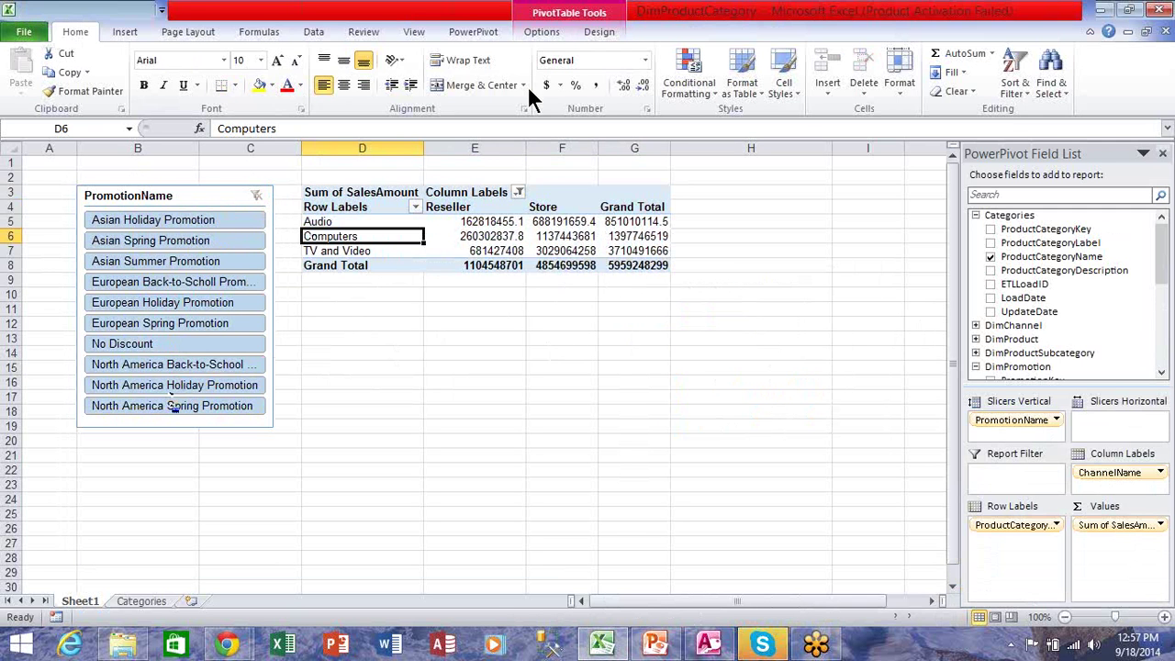
Step: Insert a clustered column PivotChart from the PivotTable and place it directly below the table
left_click(543, 32)
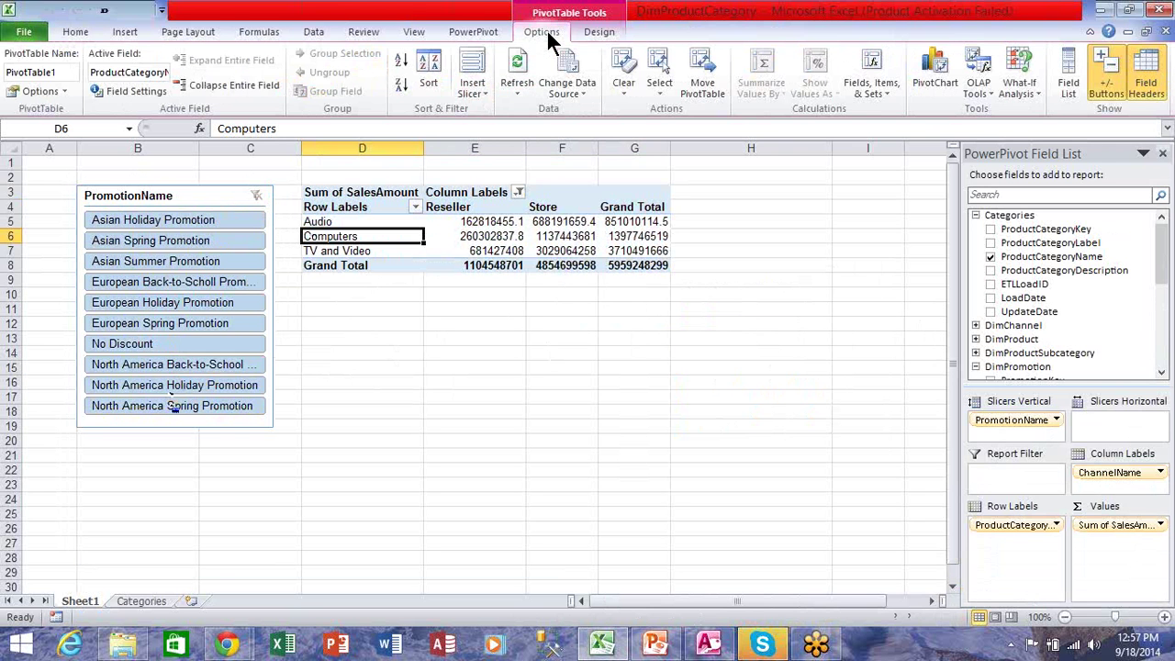
left_click(949, 80)
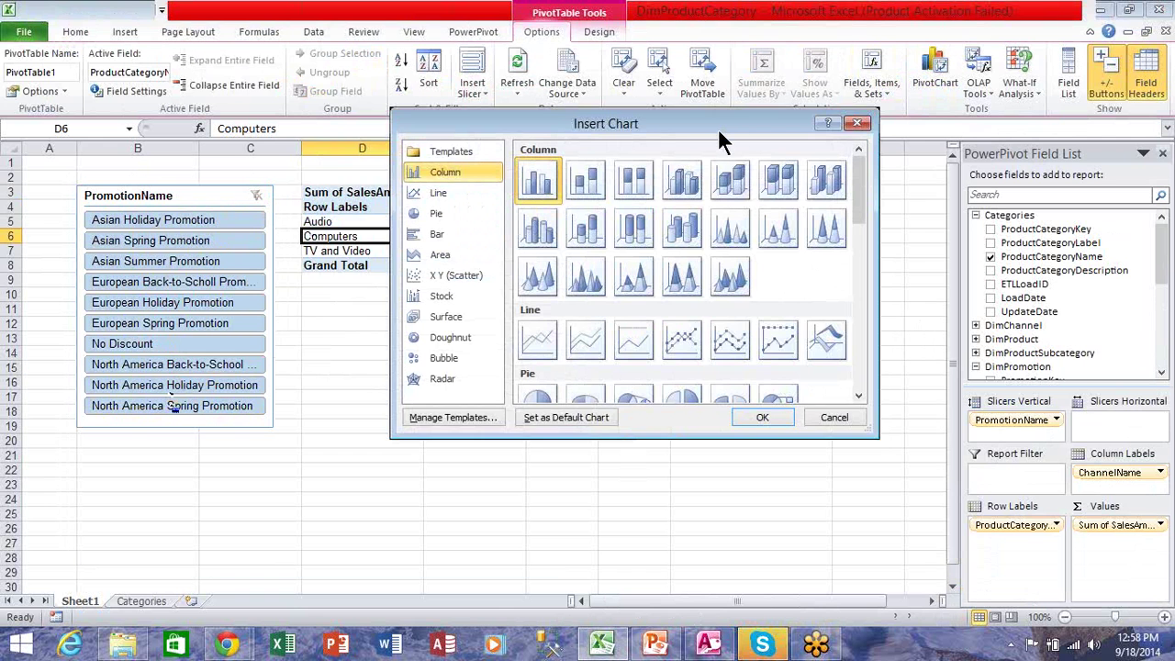
left_click_drag(666, 132, 560, 152)
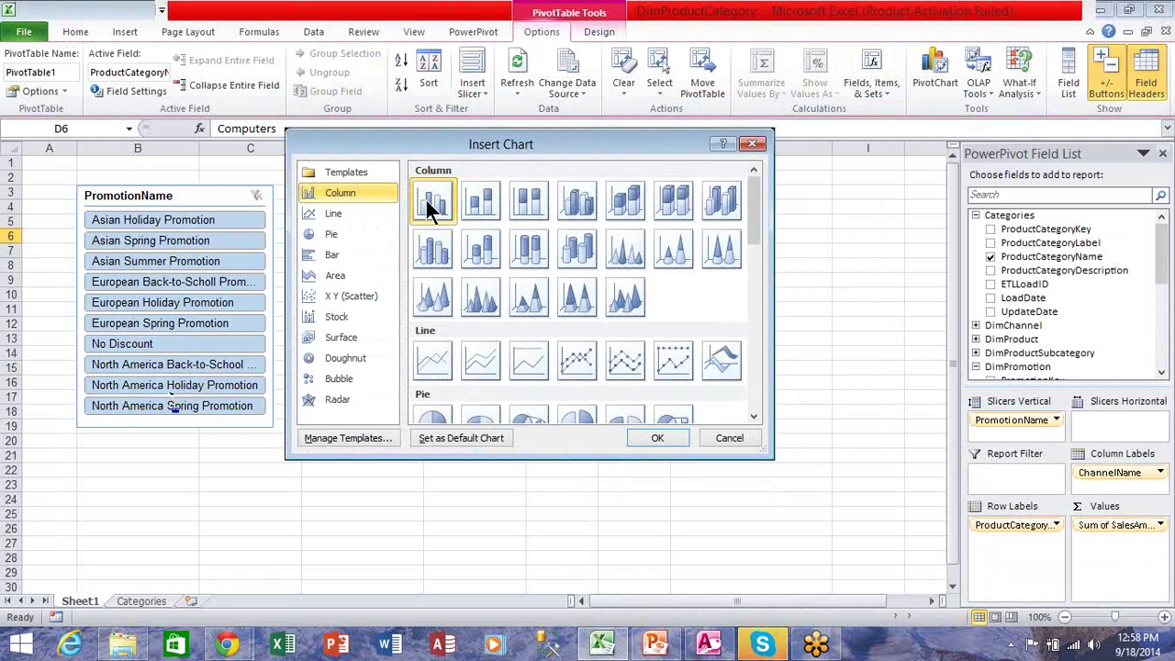
left_click(653, 440)
left_click_drag(506, 284, 508, 333)
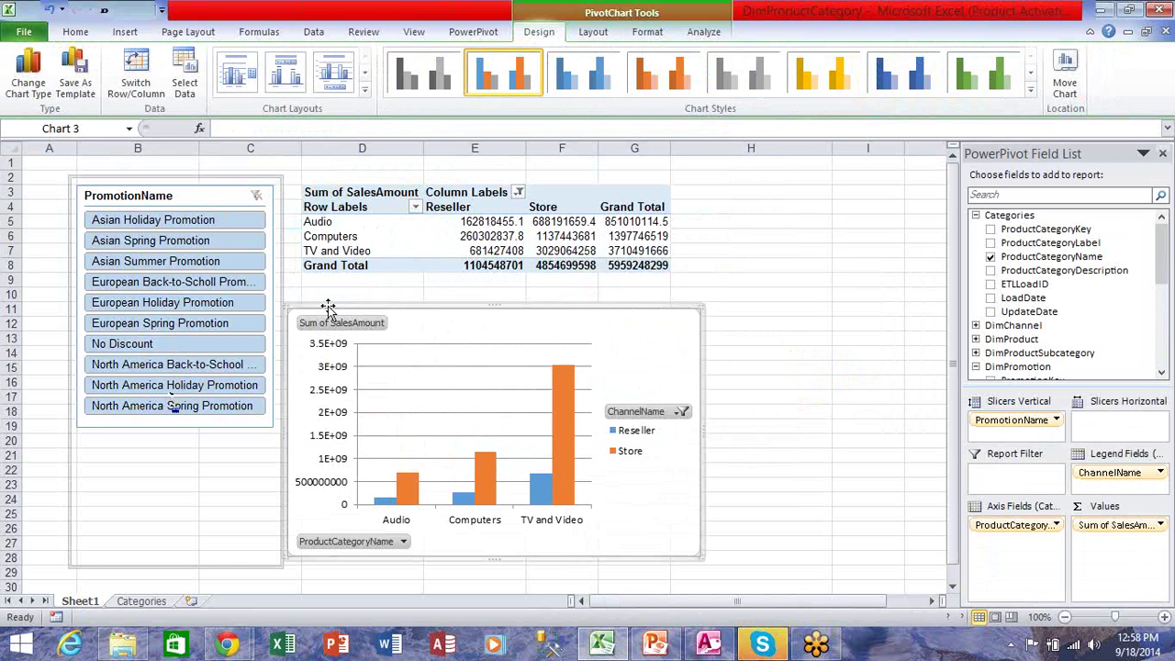
Step: Slice the PivotTable and chart by No Discount, North America Back-to-School and Asian Holiday among others, ending on Asian Summer Promotion
left_click(140, 264)
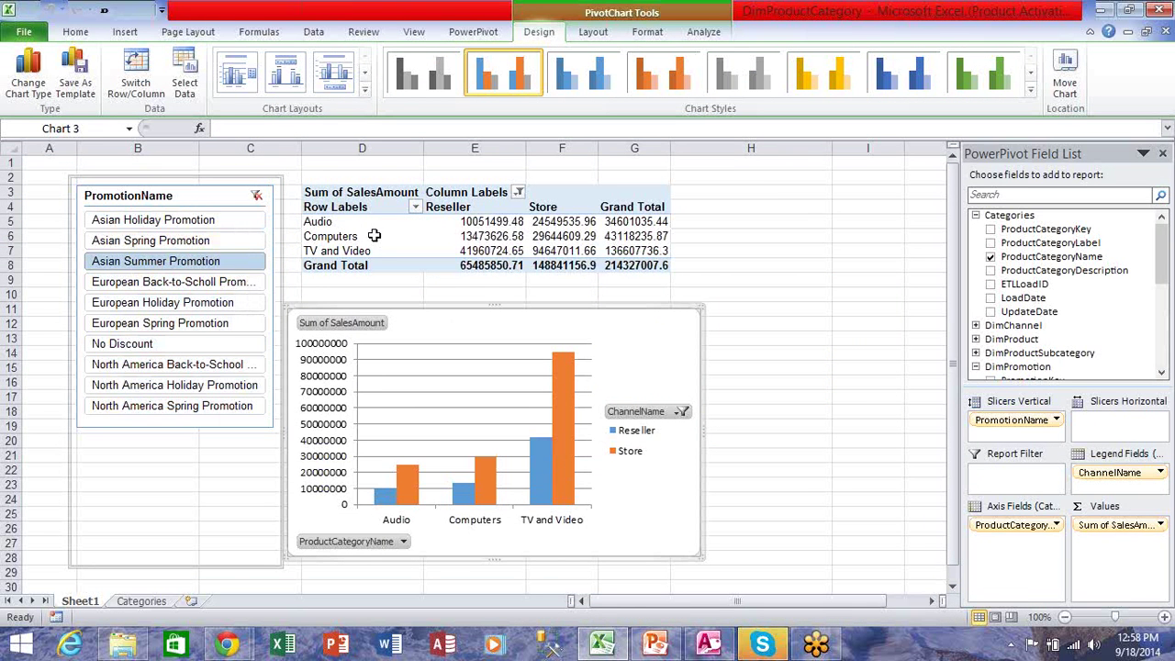
left_click(184, 343)
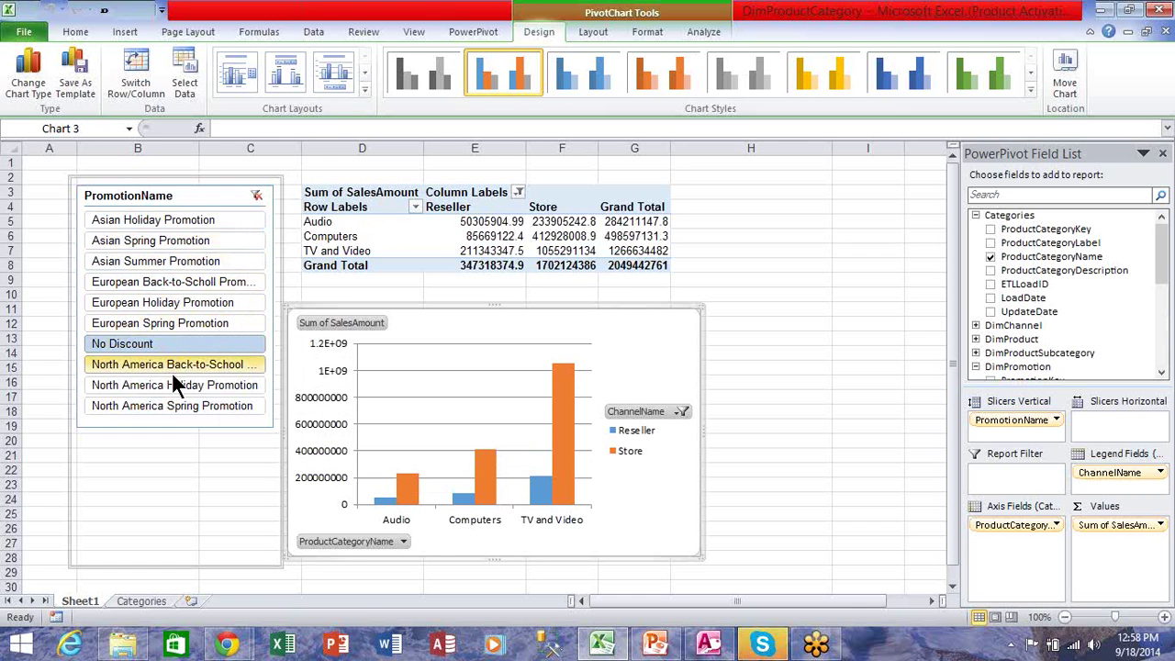
left_click(172, 367)
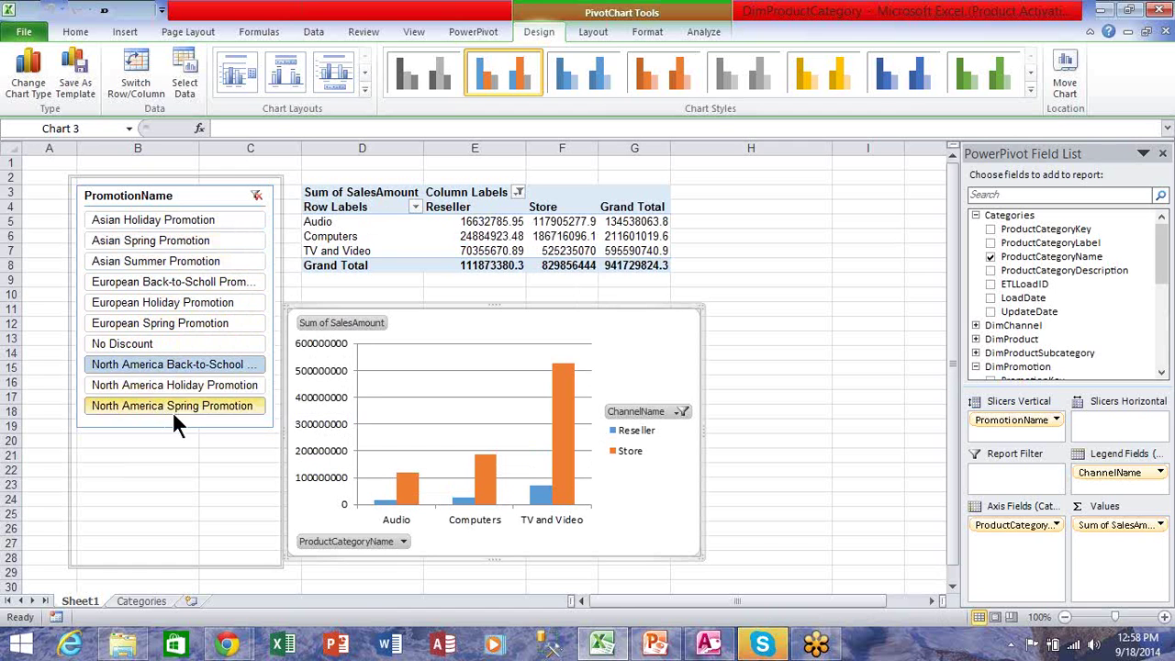
left_click(195, 222)
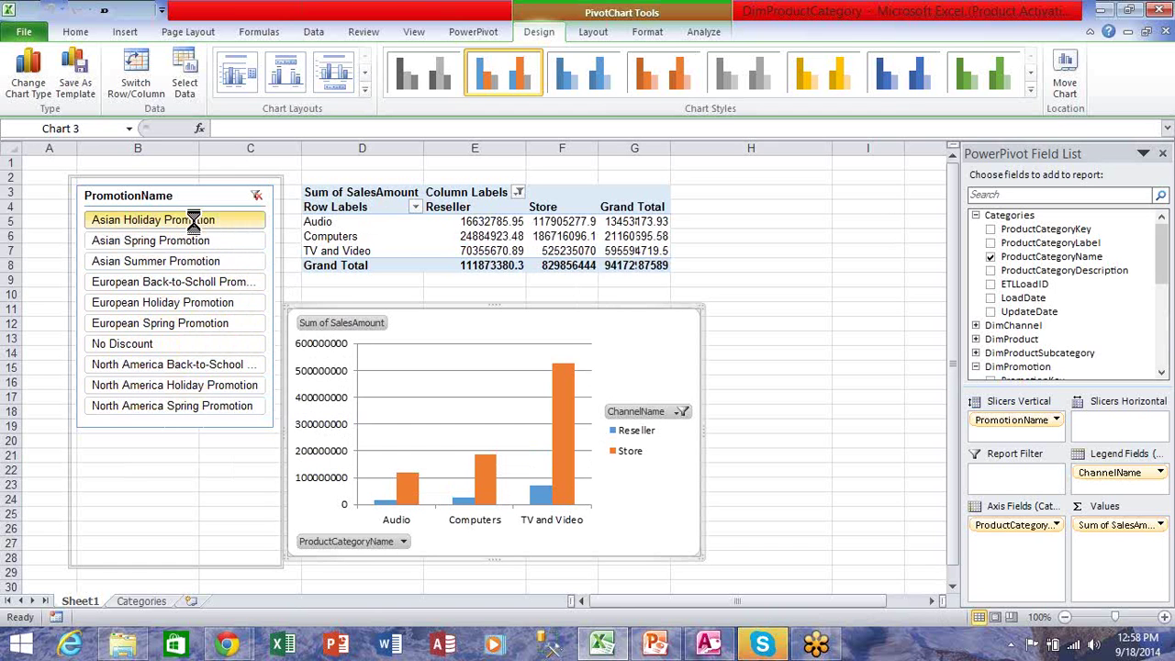
left_click(180, 257)
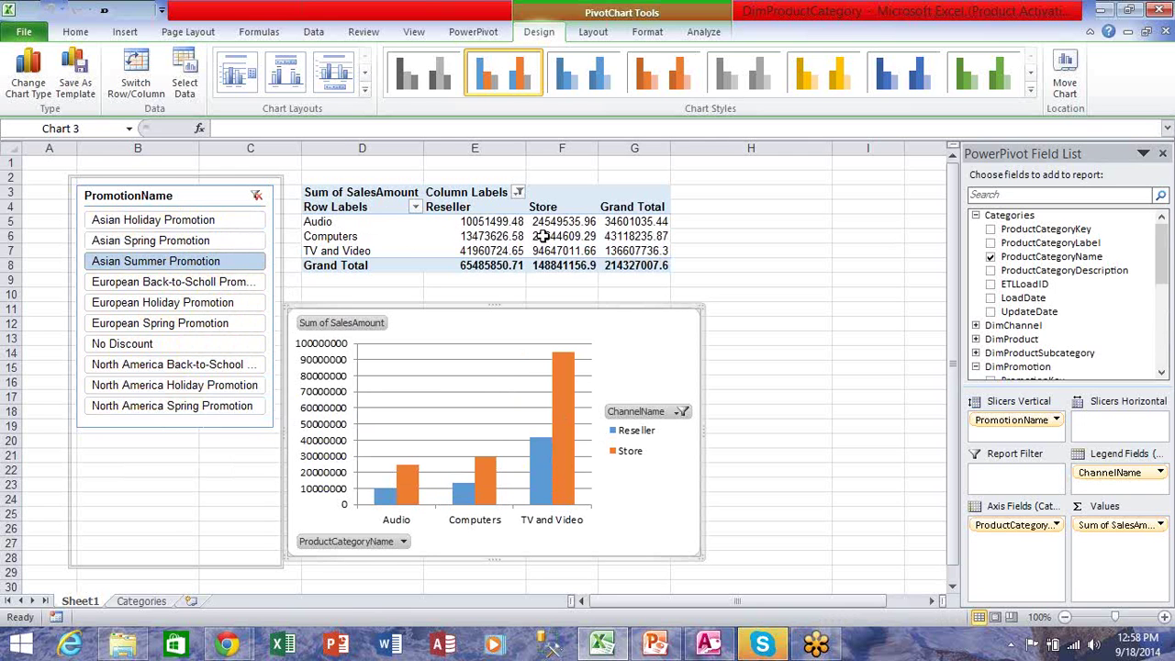
Step: Add StoreName from the Stores table as a second vertical slicer
mouse_move(543, 237)
left_click_drag(1162, 276, 1163, 361)
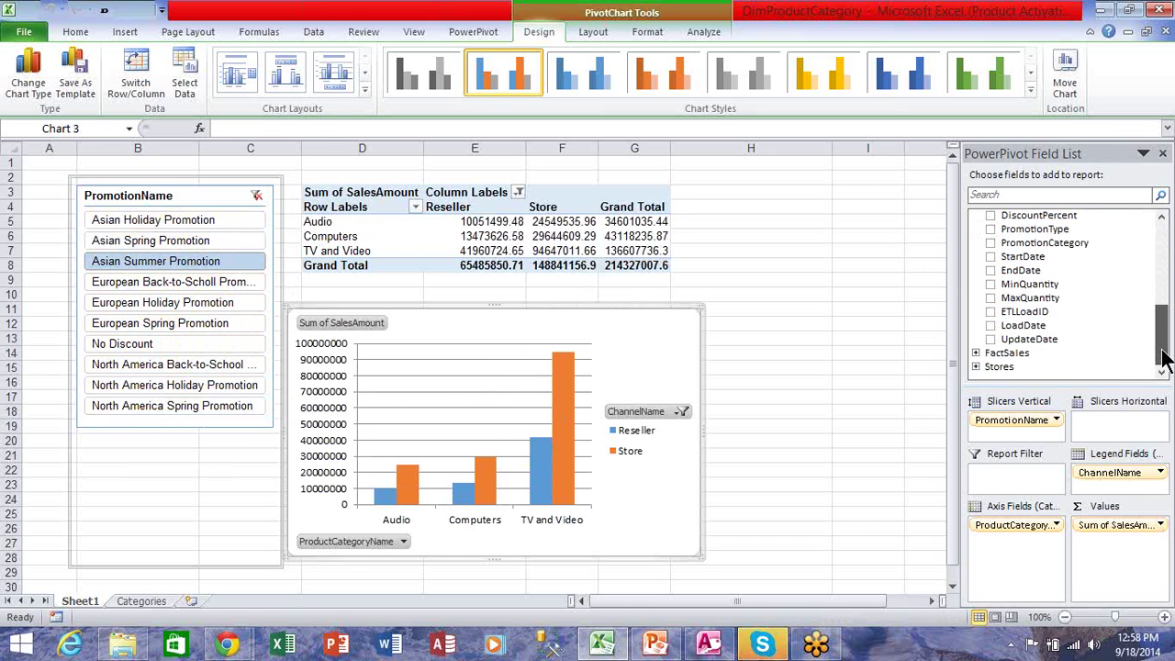
left_click(975, 366)
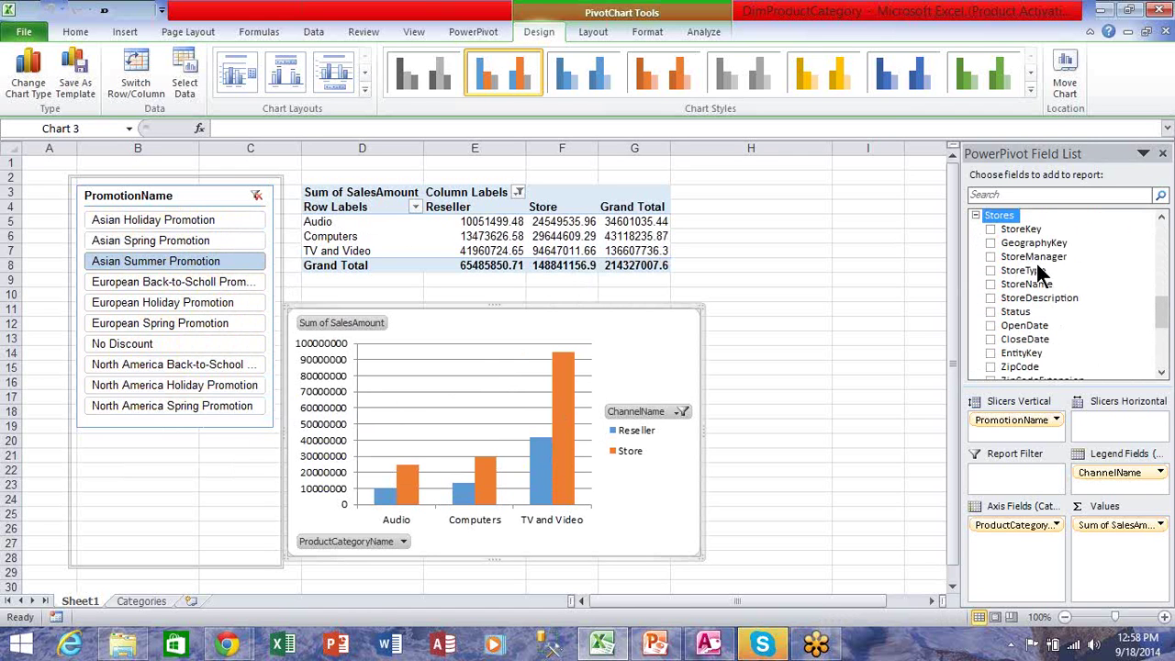
left_click_drag(1031, 286, 1000, 438)
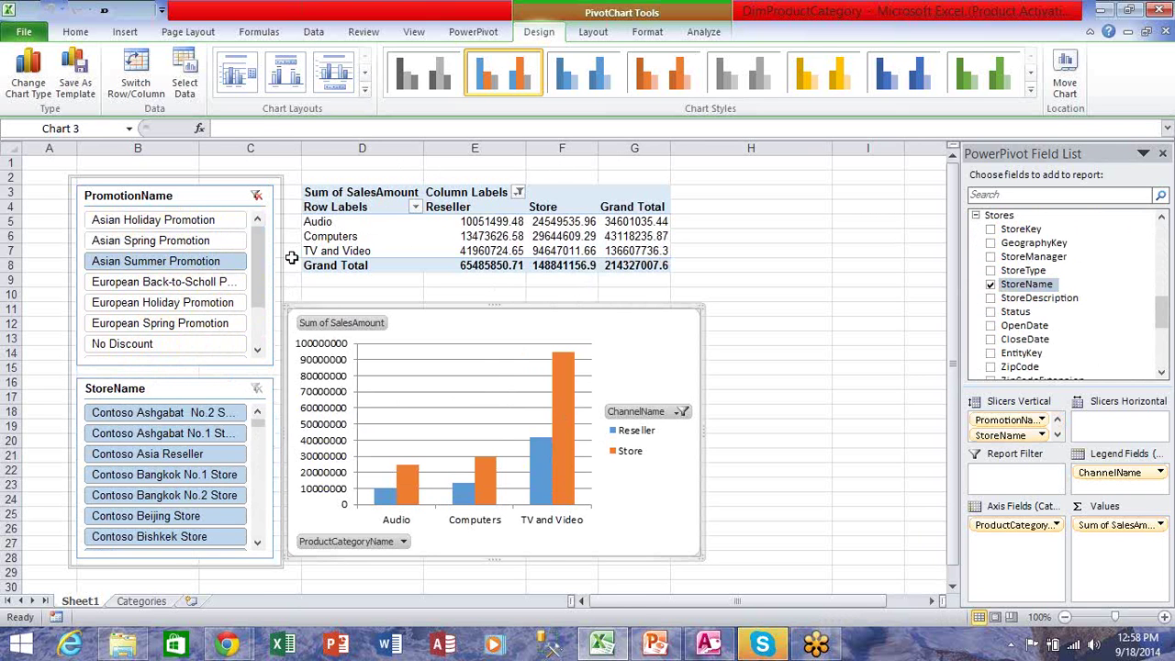
Step: Slice the sales to Contoso Asia Reseller, comparing Asian Spring Promotion with Asian Summer Promotion and ending on Asian Summer Promotion
left_click(179, 264)
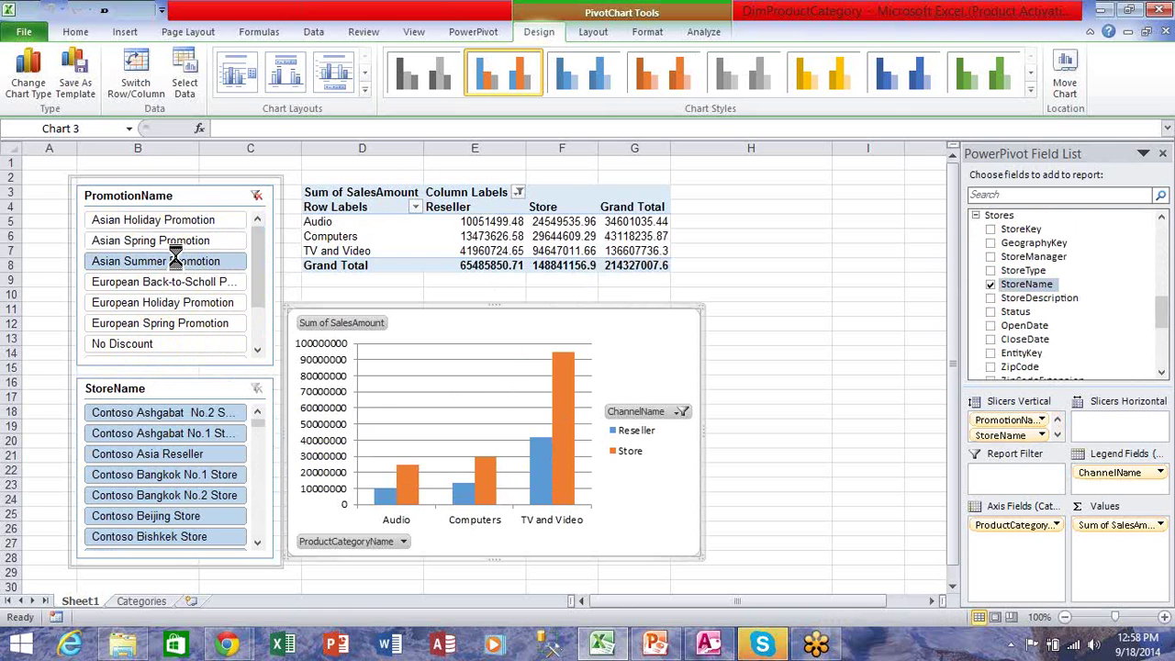
left_click(162, 449)
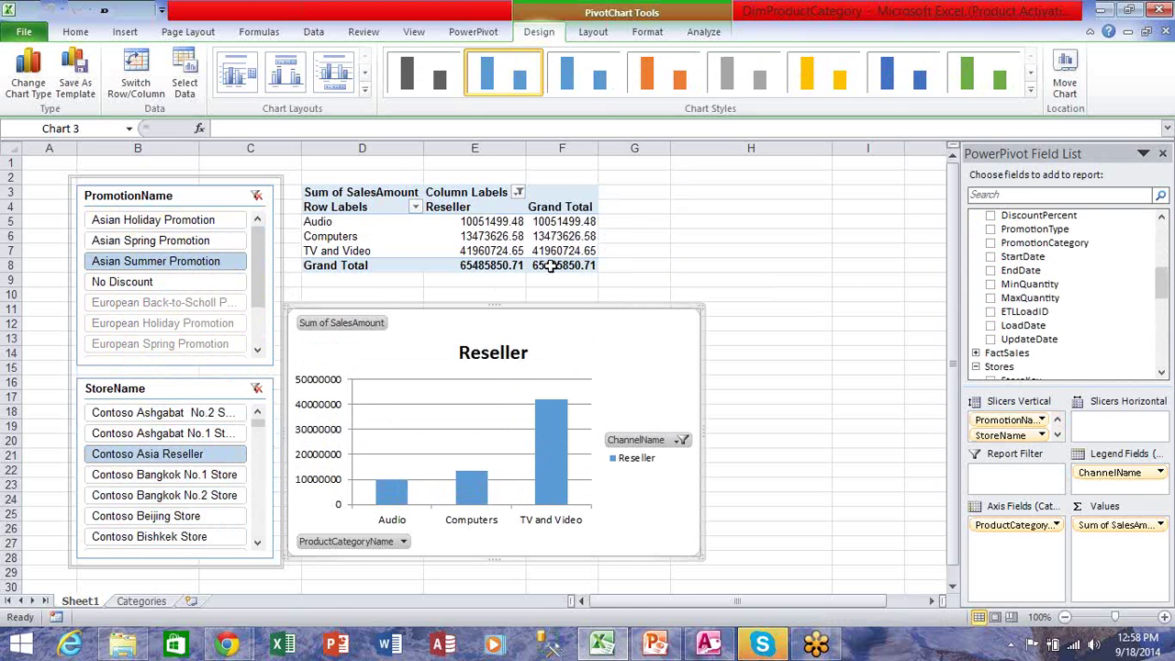
mouse_move(549, 265)
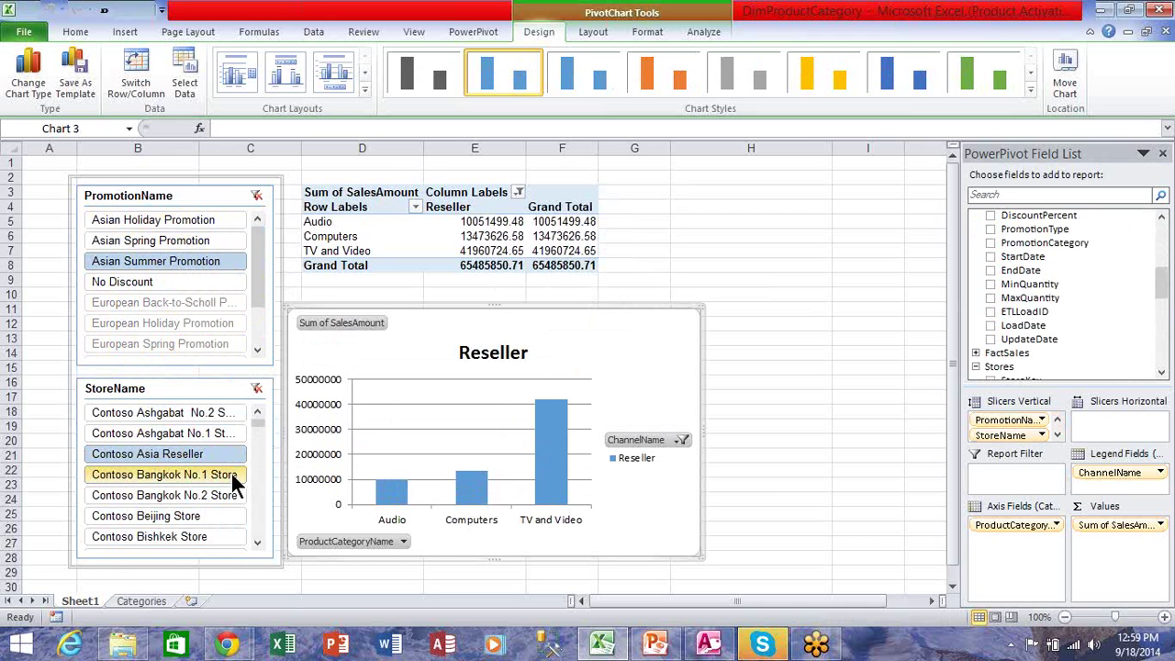
left_click(175, 247)
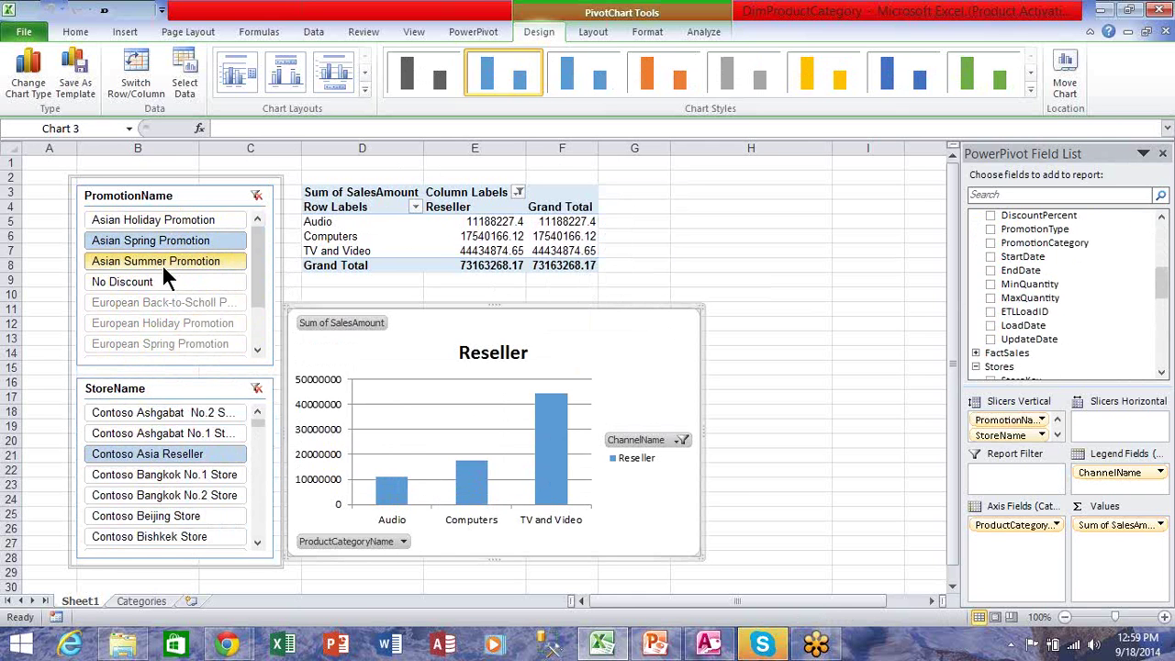
left_click(162, 264)
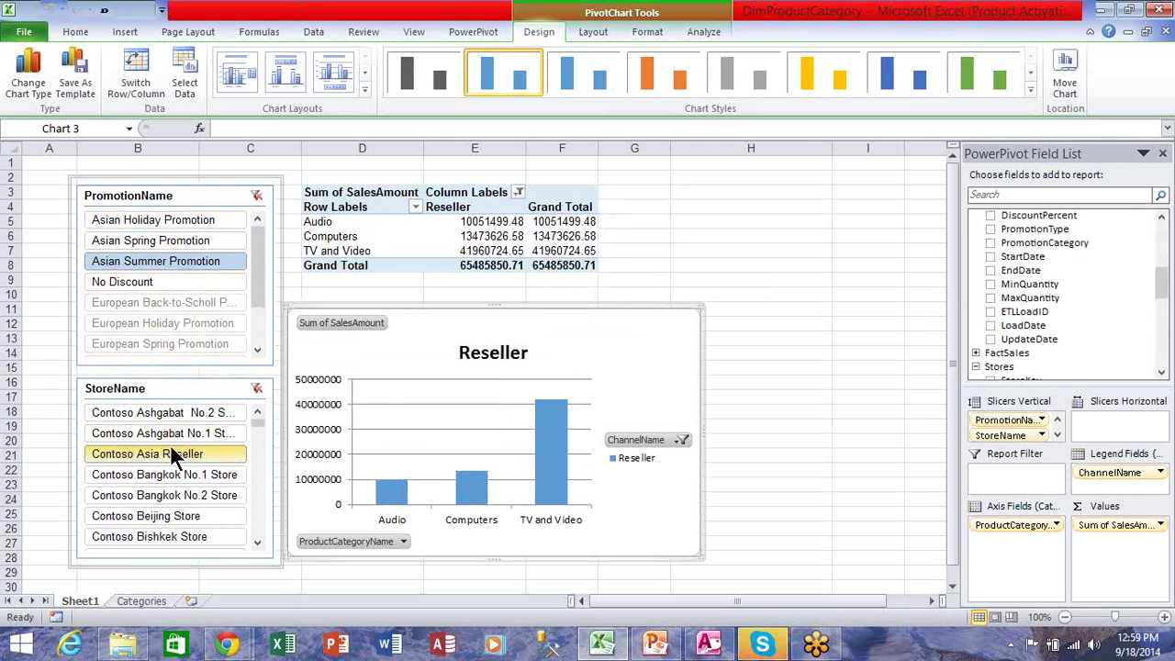
Step: Add Contoso Bangkok No.2 Store, Contoso Beijing Store and Contoso Busan Store to the StoreName slicer selection
left_click(193, 498, "ctrl")
left_click(198, 512, "ctrl")
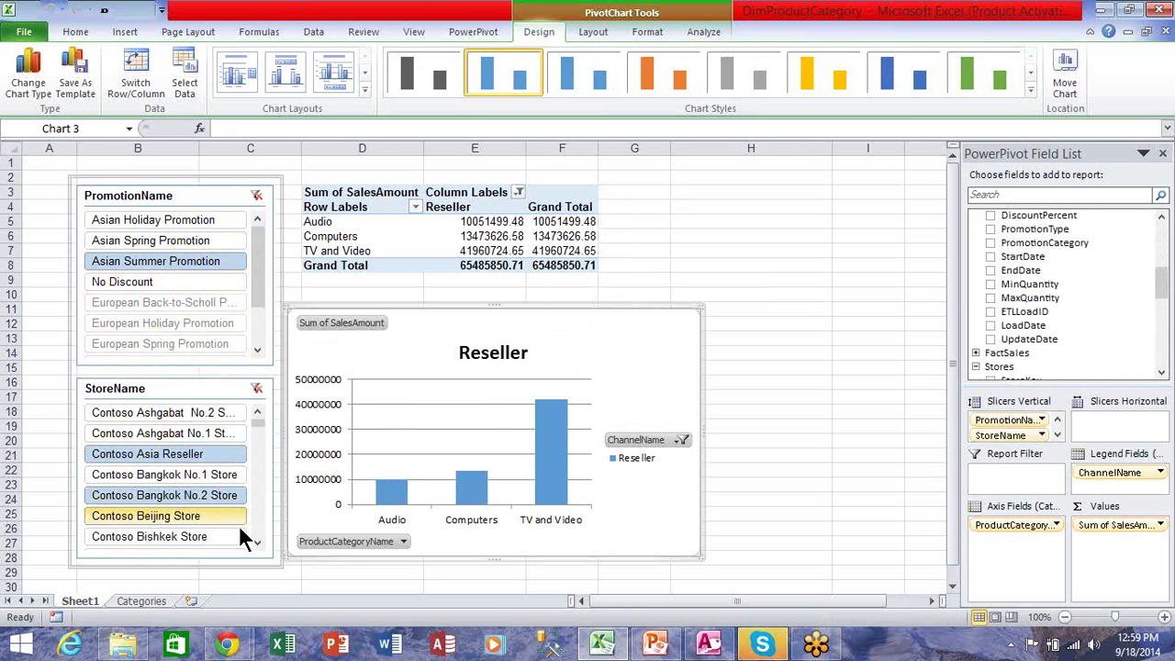
left_click(257, 541)
left_click(257, 541)
left_click(257, 541)
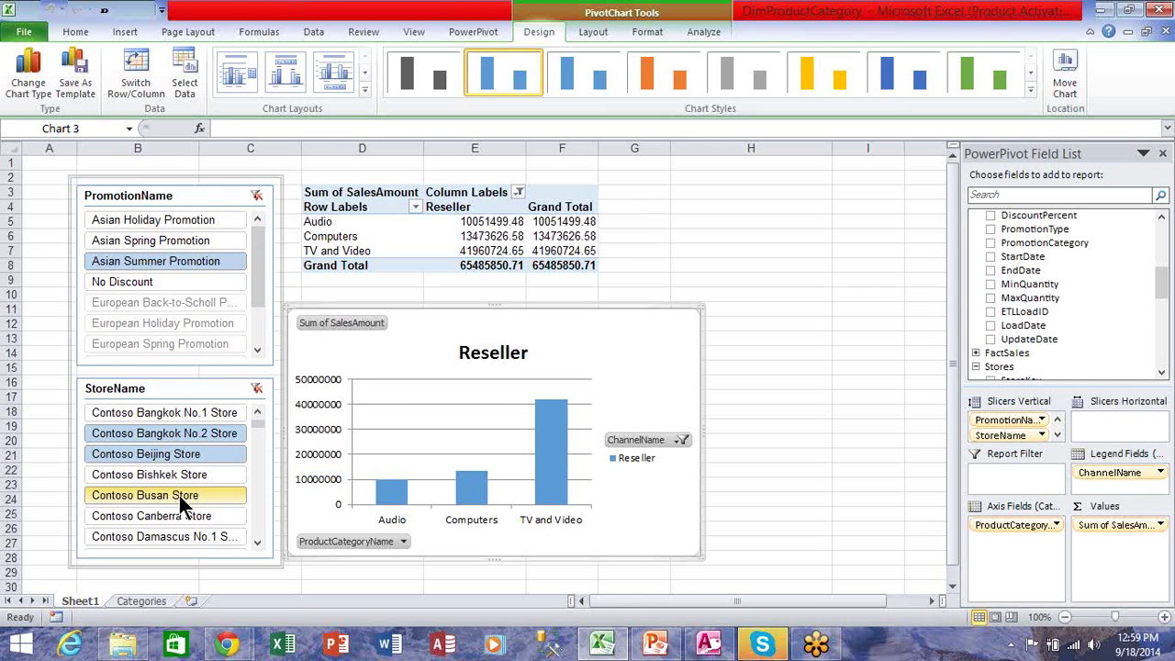
left_click(179, 495, "ctrl")
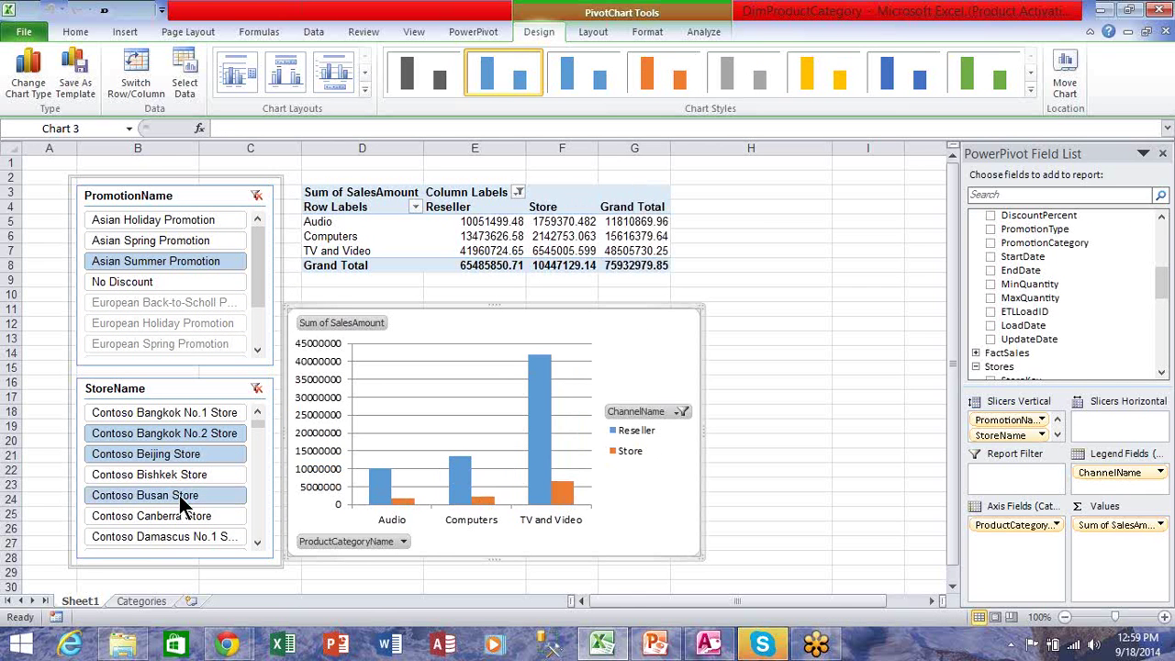
Step: Slice the sales by No Discount and Asian Spring Promotion, ending with the filters of both the PromotionName and StoreName slicers cleared
left_click(146, 282)
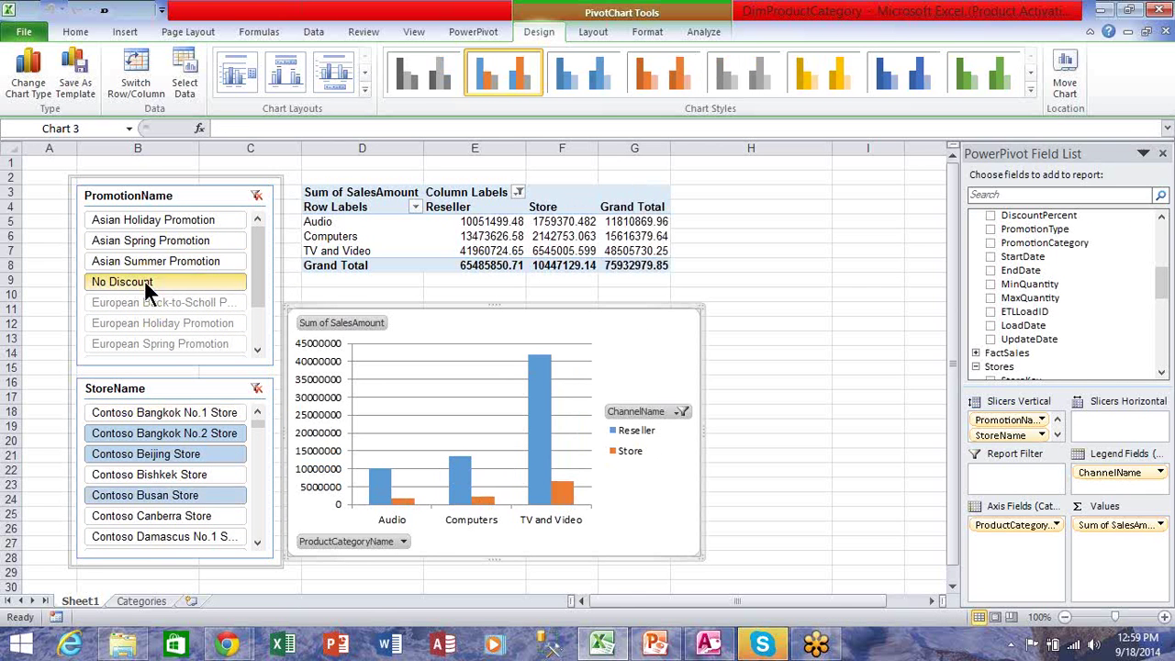
left_click(212, 247)
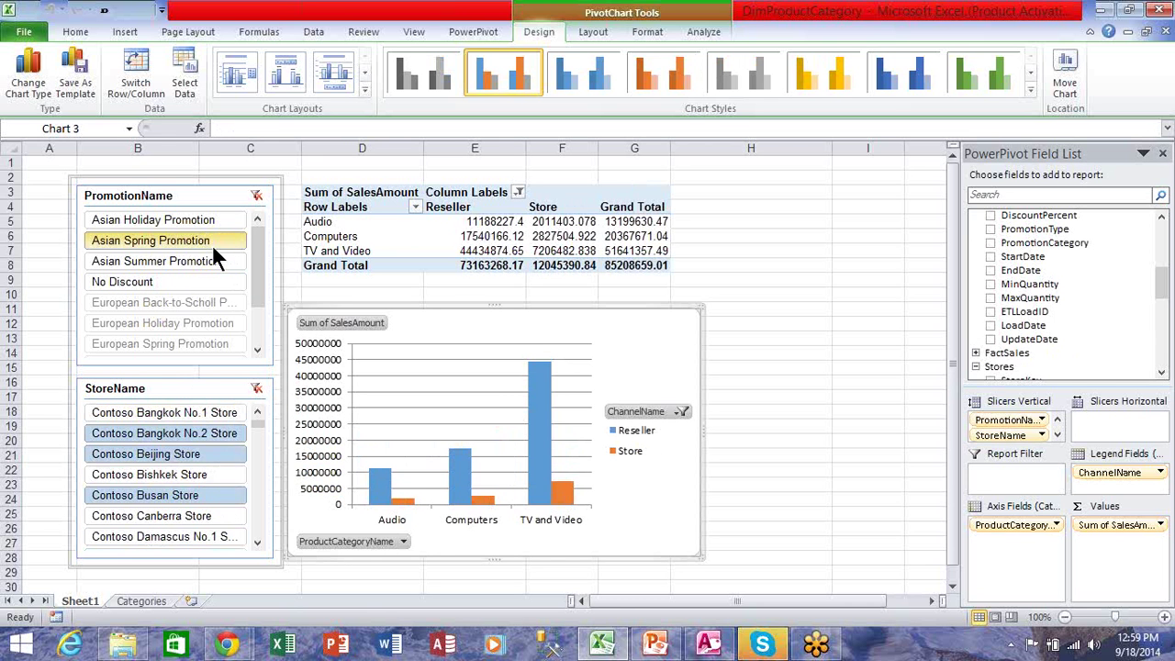
left_click(257, 197)
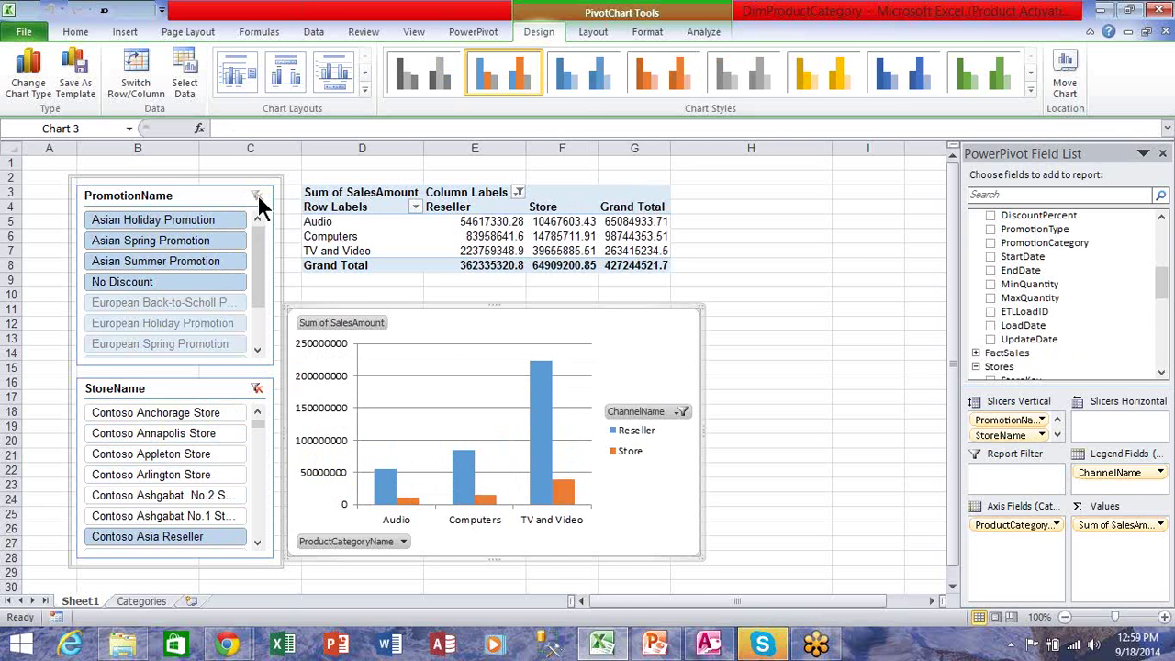
left_click(256, 388)
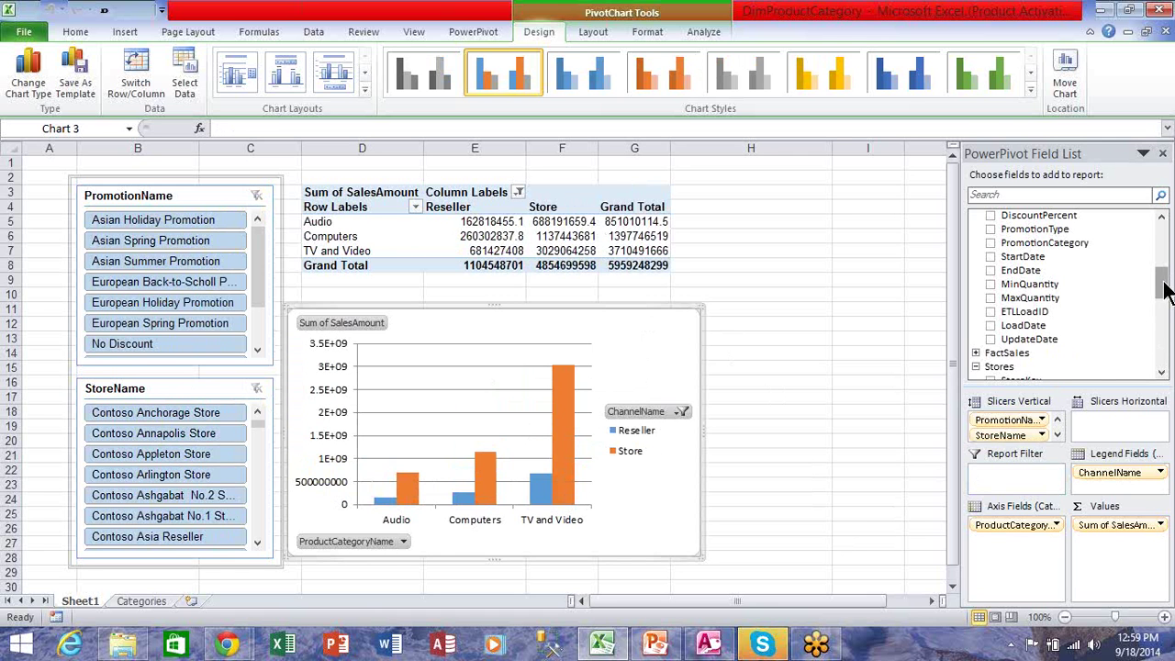
Step: Add ProductSubcategoryName from the DimProductSubcategory table to the axis fields, nested under ProductCategoryName
left_click_drag(1164, 290, 1167, 251)
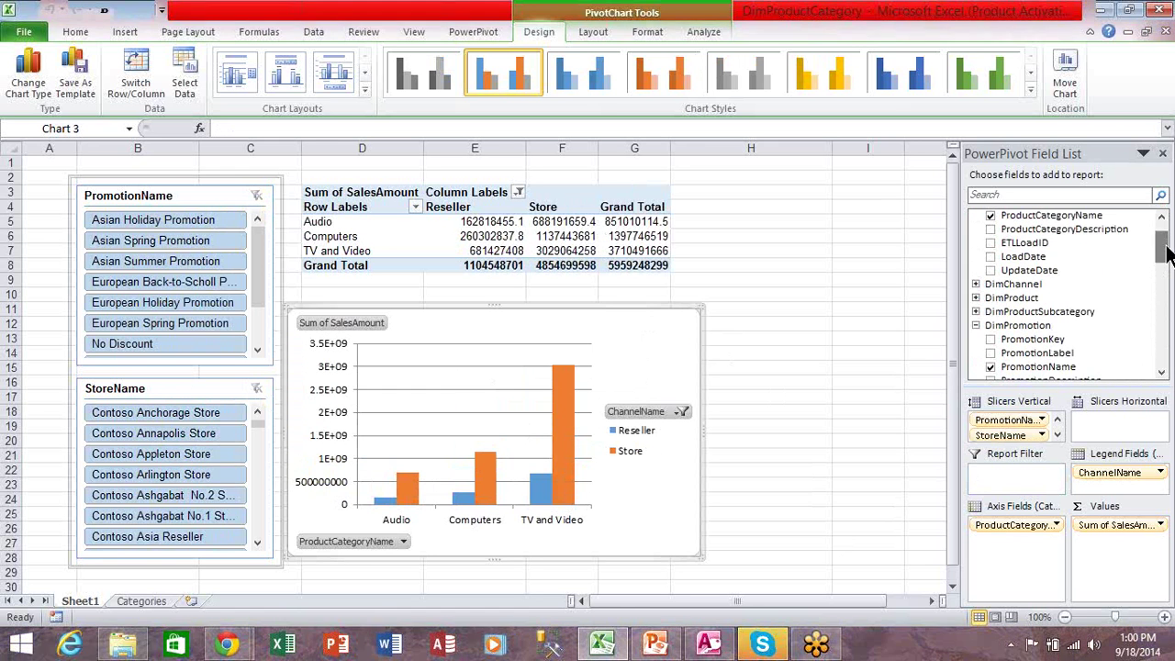
left_click(975, 312)
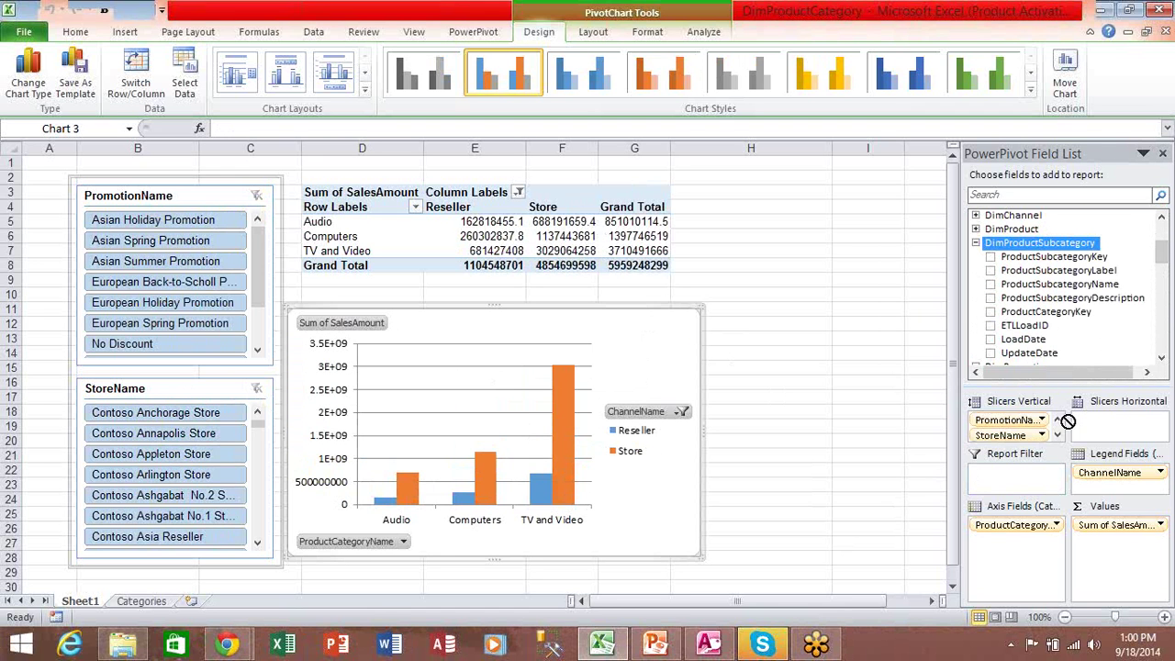
left_click_drag(1037, 527, 998, 546)
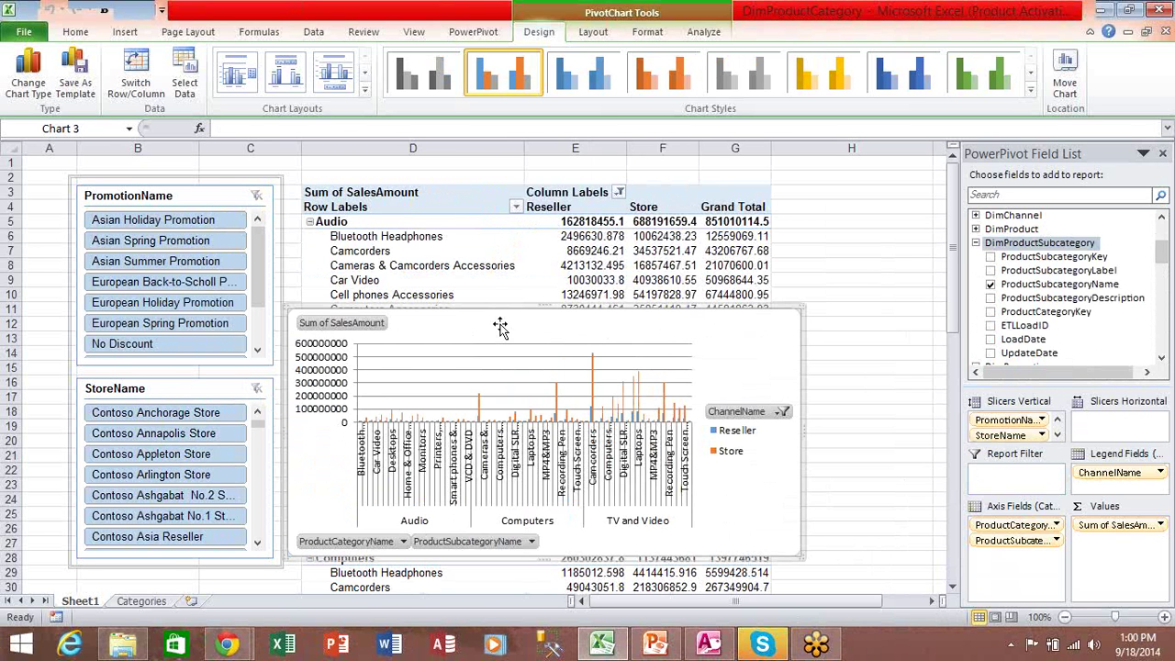
Step: Delete the PivotChart and remove ProductCategoryName from the PivotTable's row fields, keeping only ProductSubcategoryName
key("Delete")
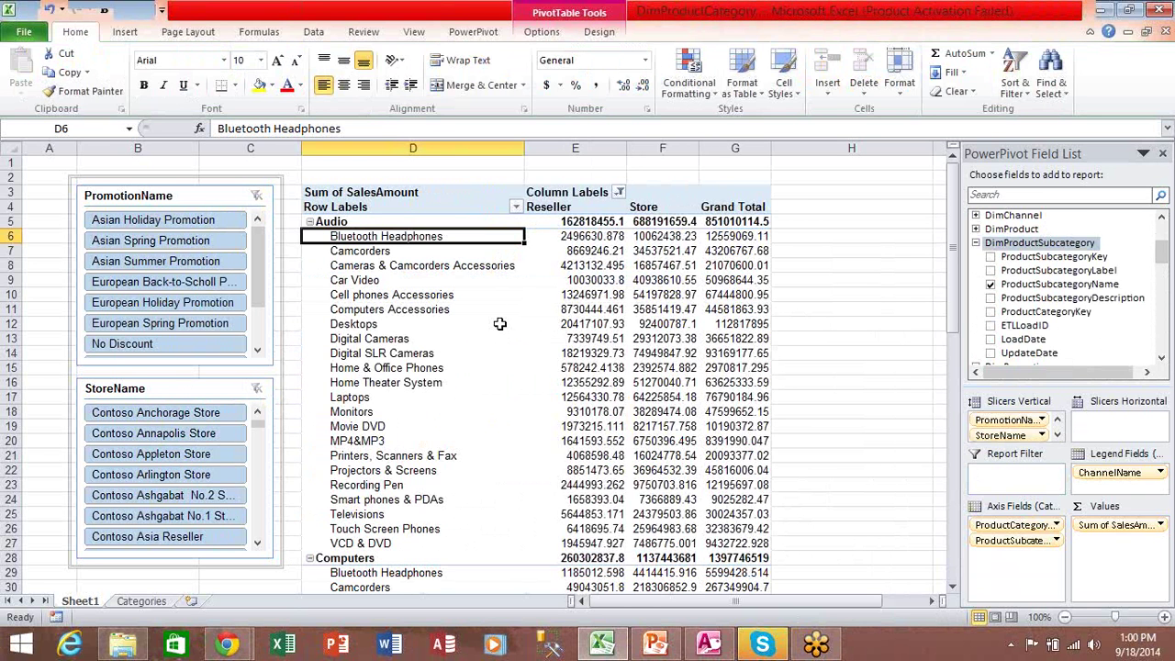
mouse_move(573, 360)
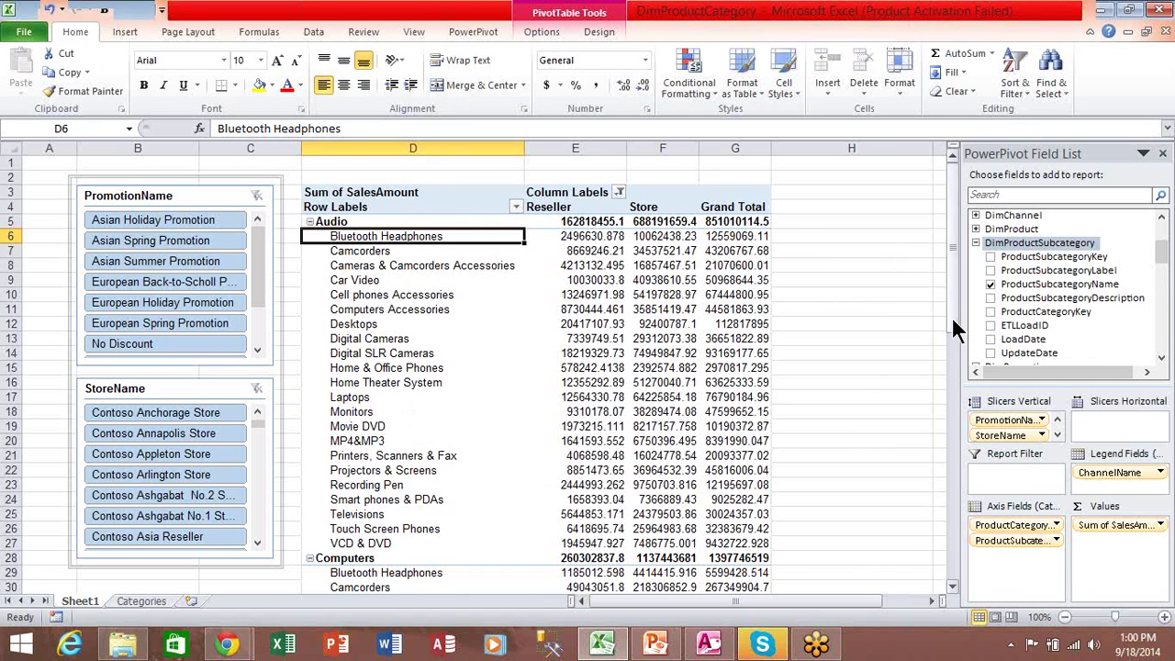
left_click_drag(952, 318, 957, 244)
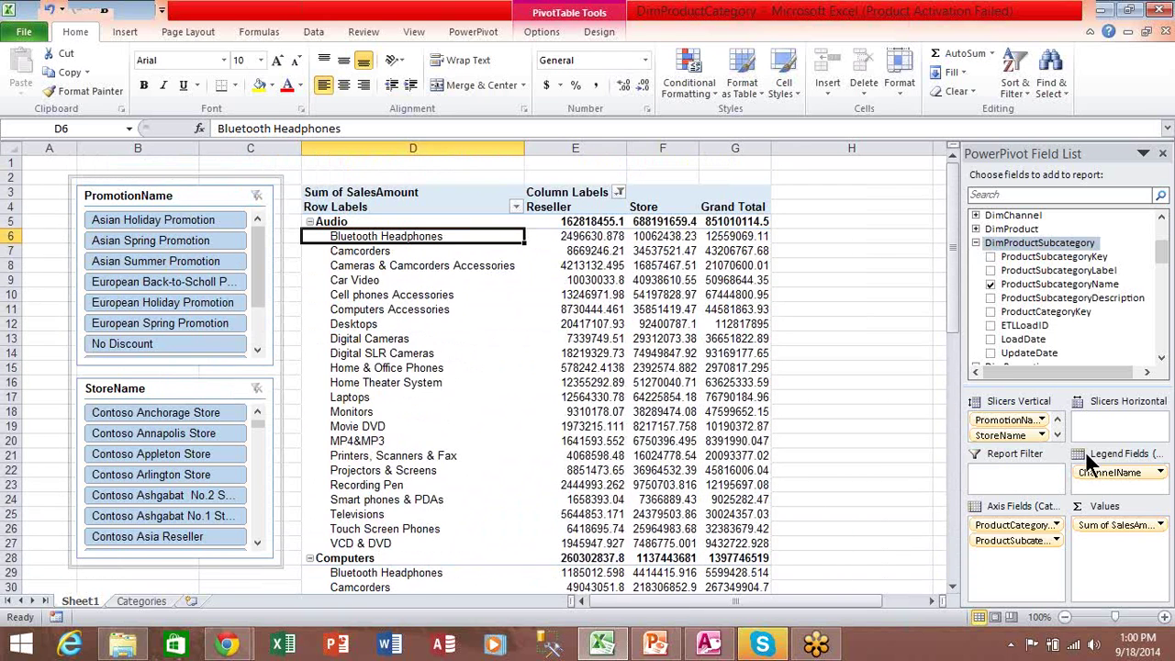
left_click(1009, 534)
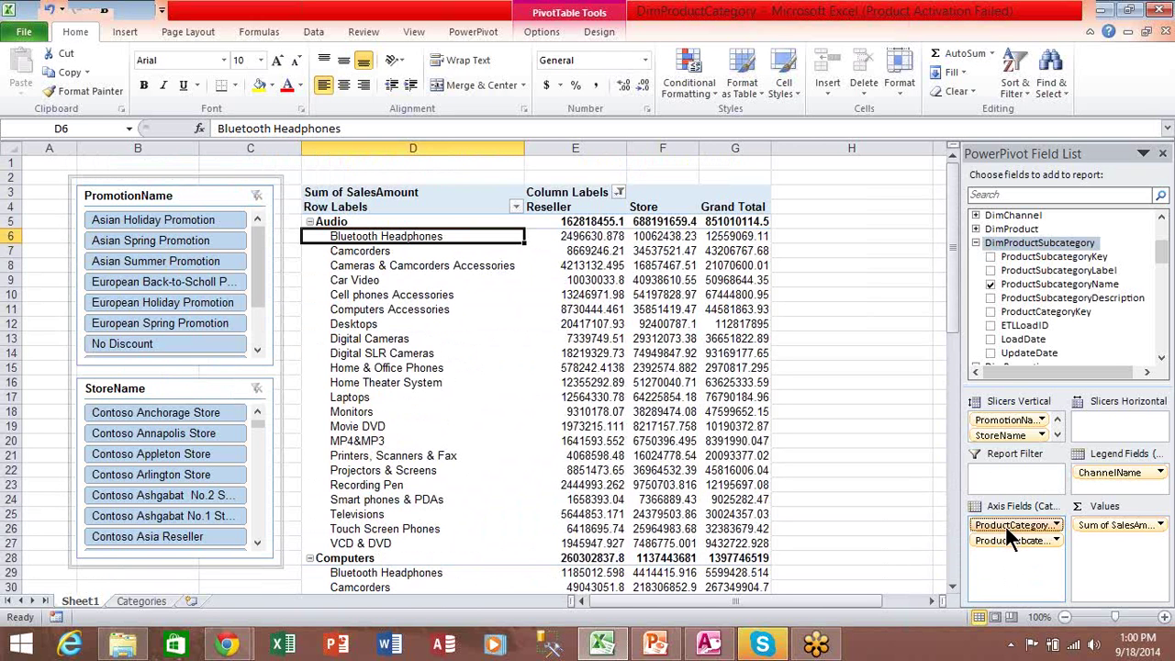
left_click_drag(1007, 533, 1058, 312)
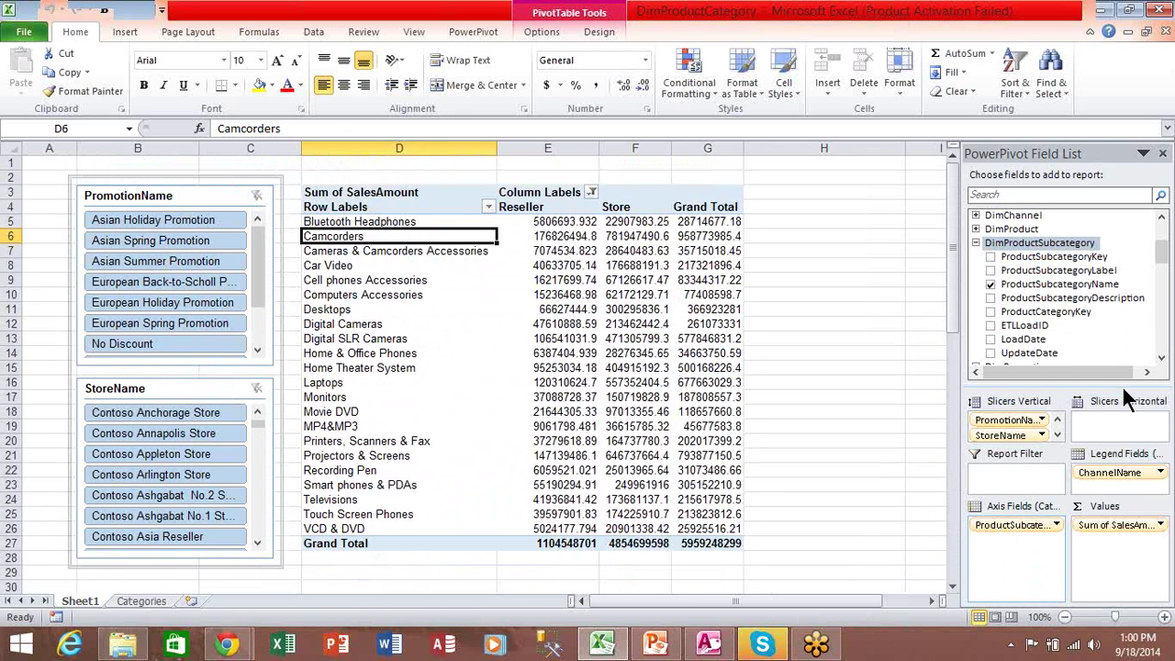
Step: Slice the subcategory sales by Contoso Appleton Store, switch to Contoso Arlington Store, and limit the promotion to North America Holiday Promotion
left_click_drag(1163, 260, 1165, 232)
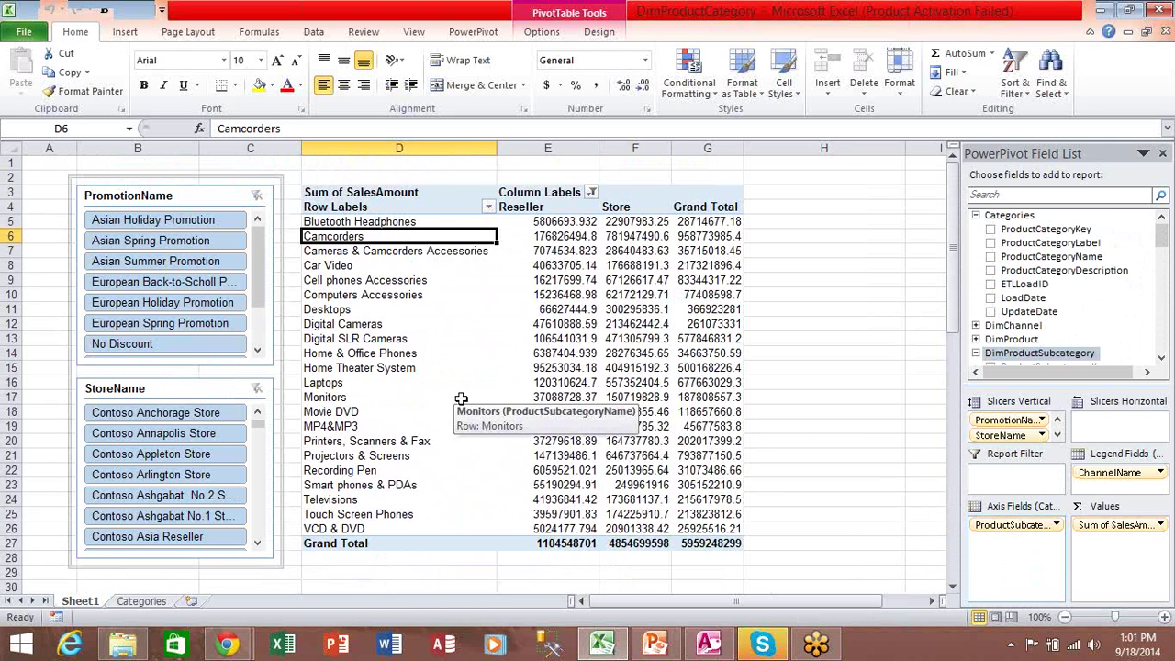
left_click(166, 452)
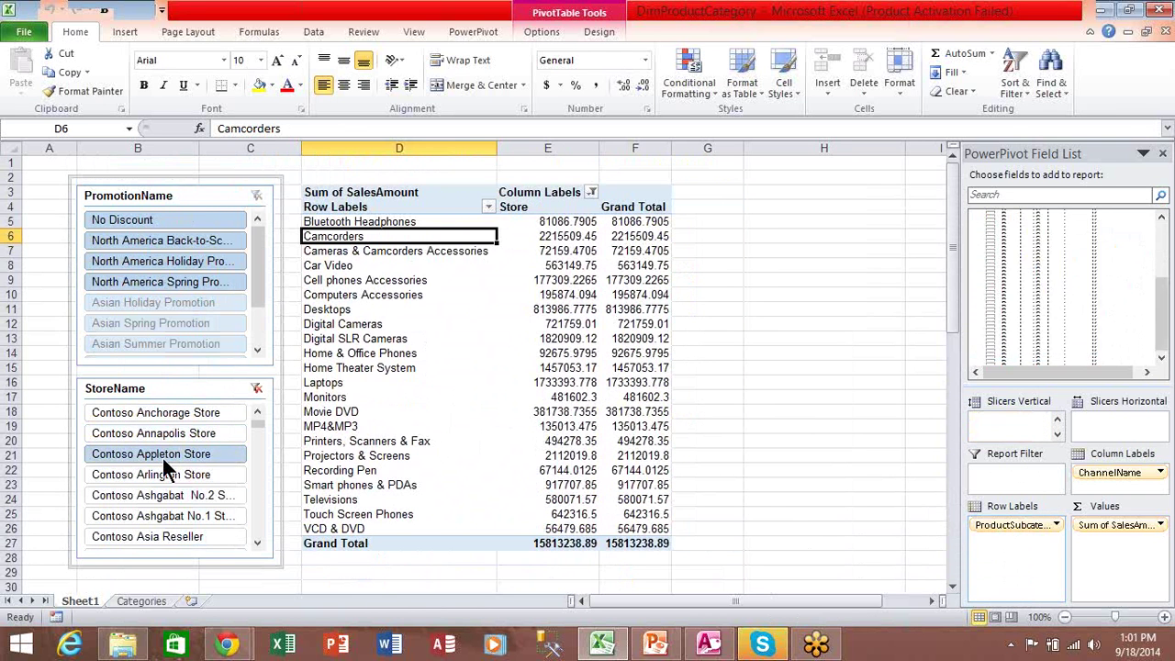
left_click(173, 474)
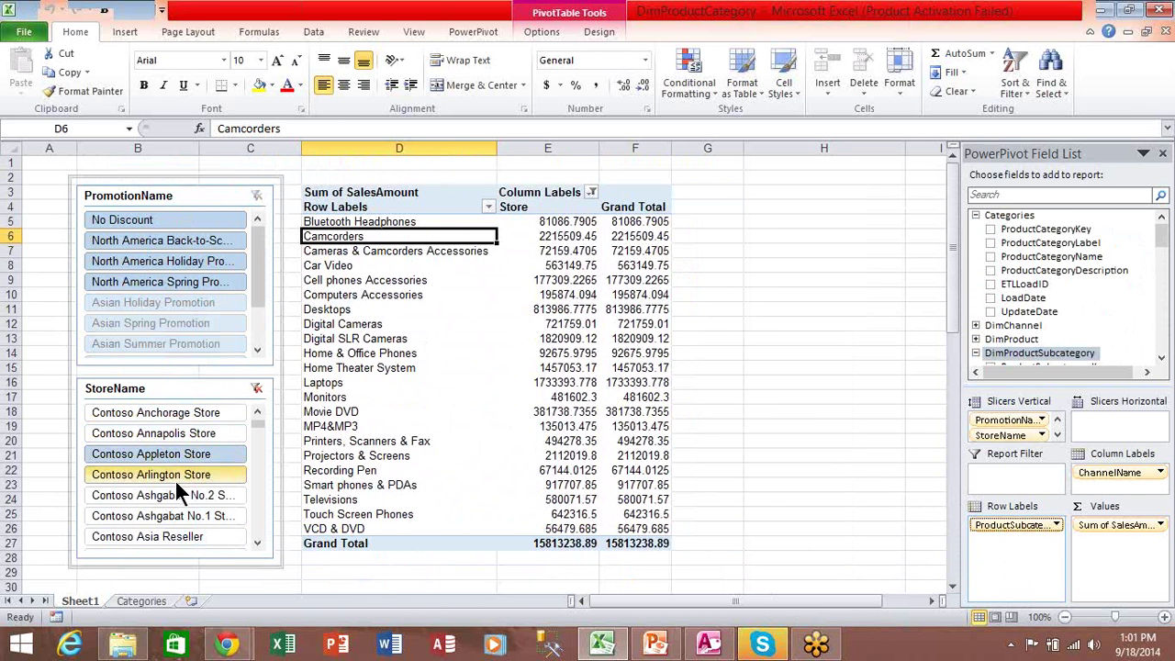
left_click(153, 264)
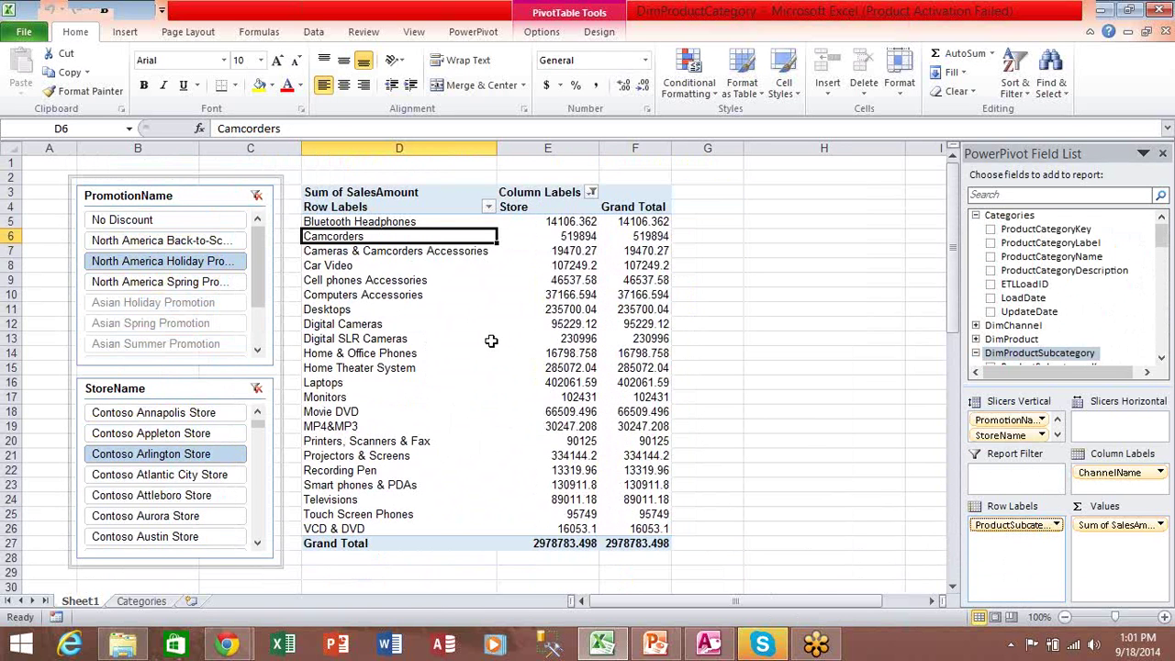